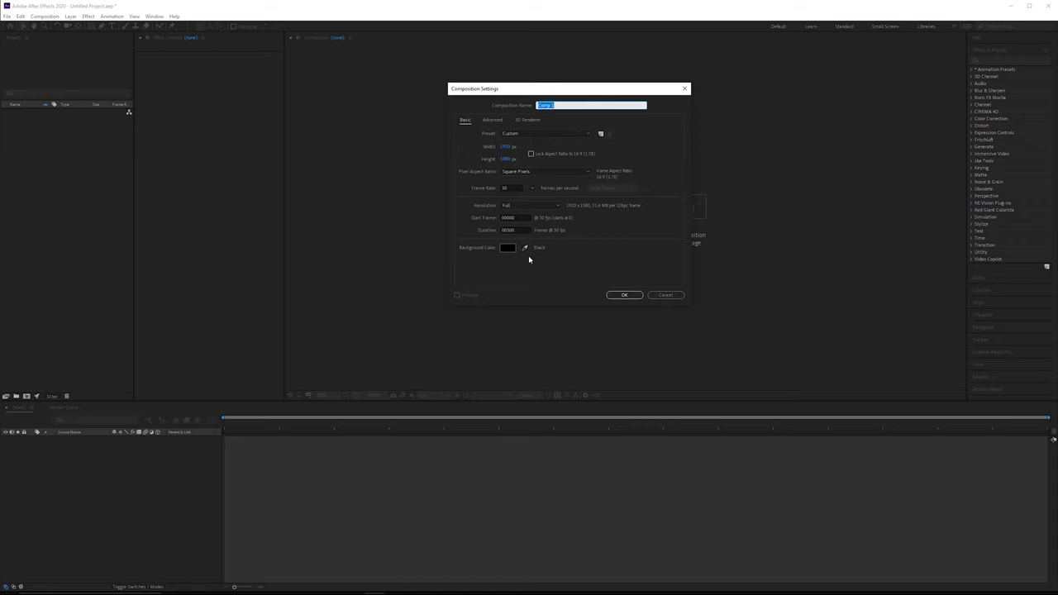
Create a 1920 x 1080 composition at 30 fps and turn off Linearize Working Space in the project's color settings
left_click(624, 295)
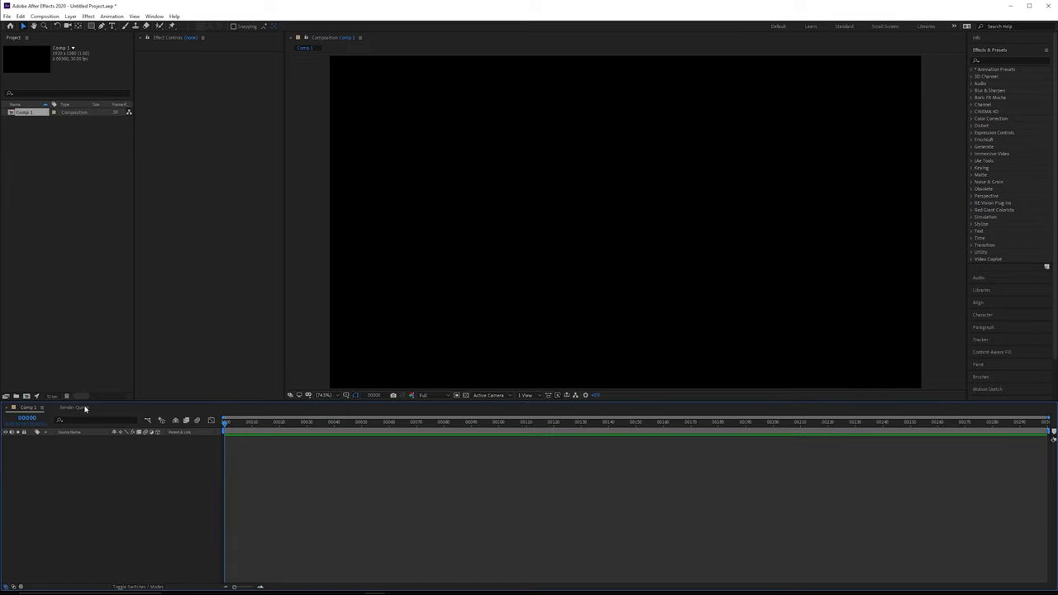
left_click(51, 397)
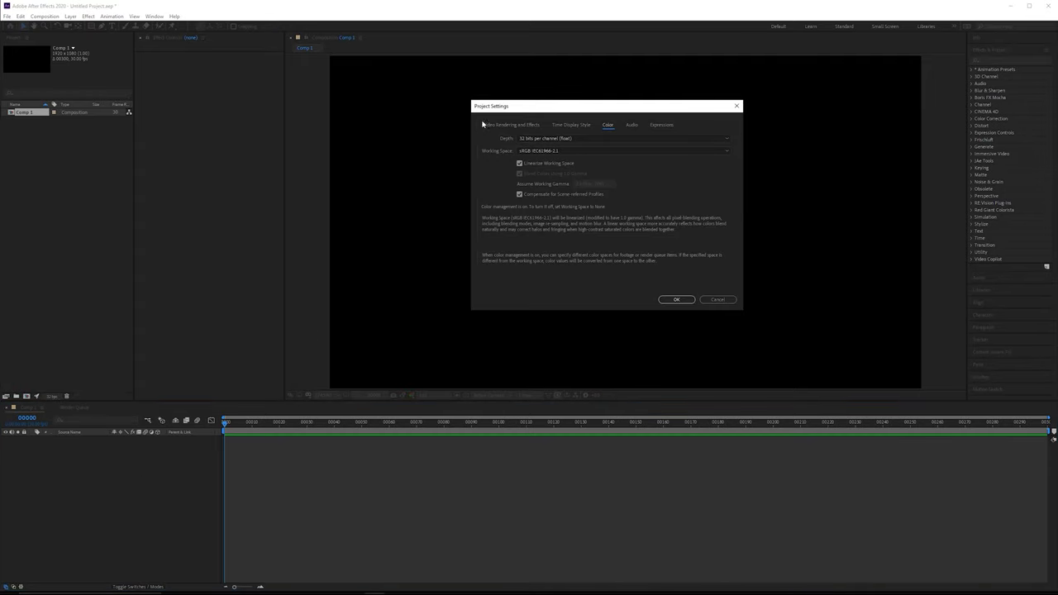
left_click(520, 162)
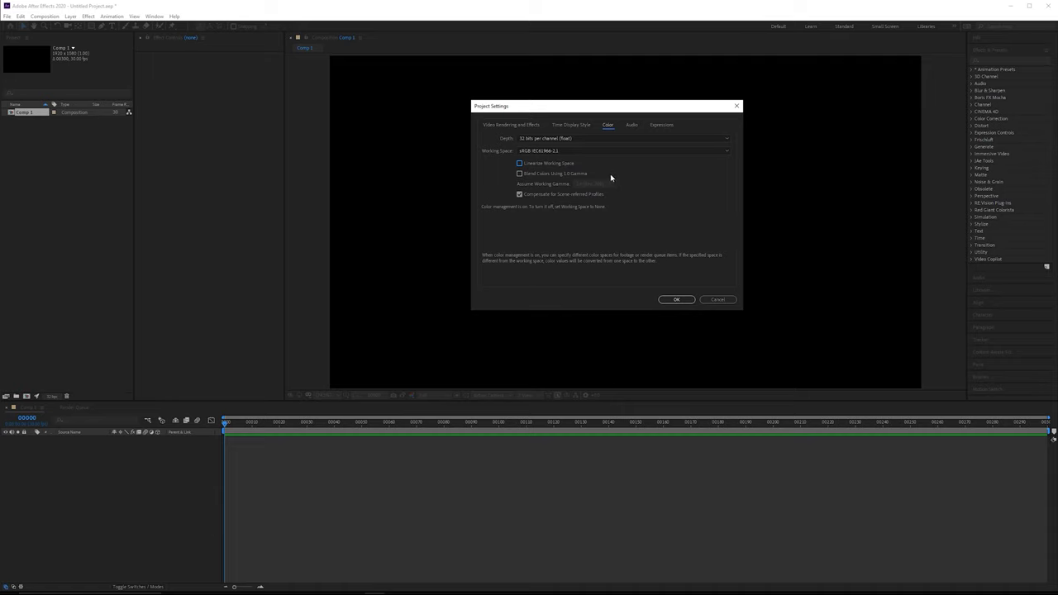
left_click(686, 301)
Add a black 1920 x 1080 solid layer named Particles BG to the composition
right_click(209, 471)
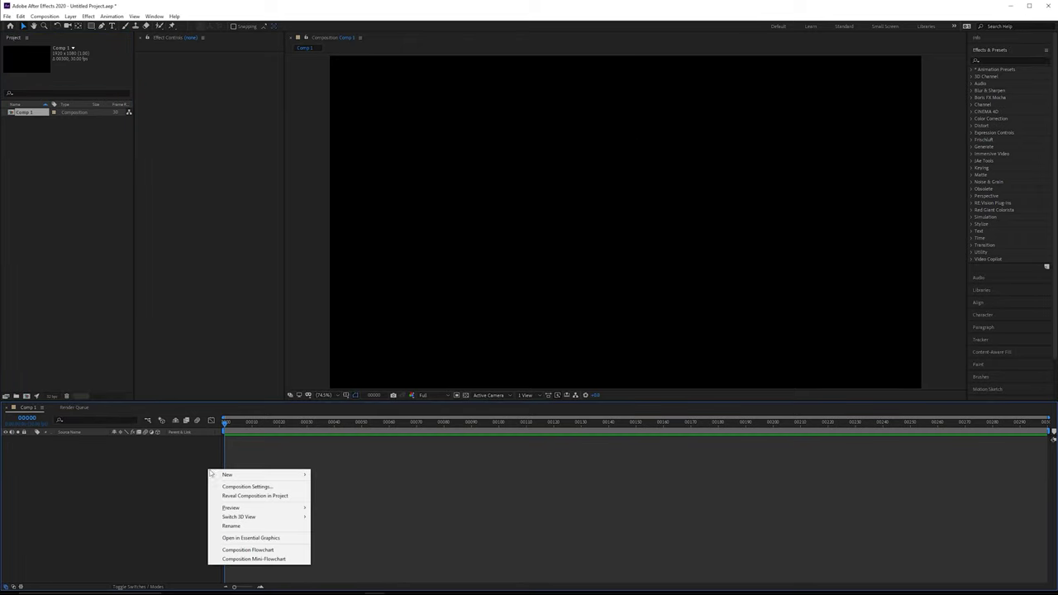
mouse_move(236, 477)
left_click(331, 496)
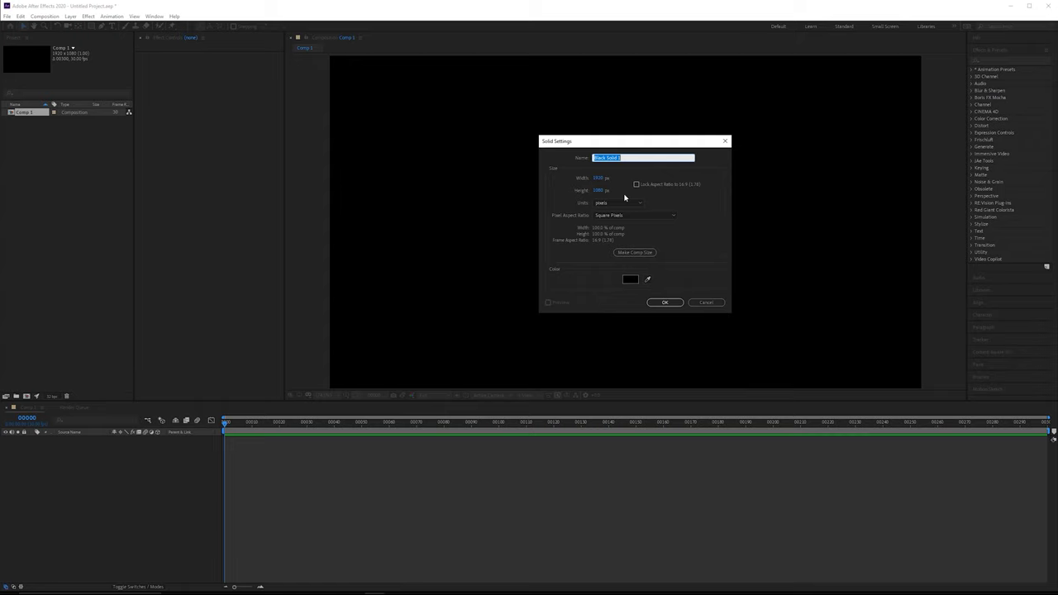
type("Particles BG")
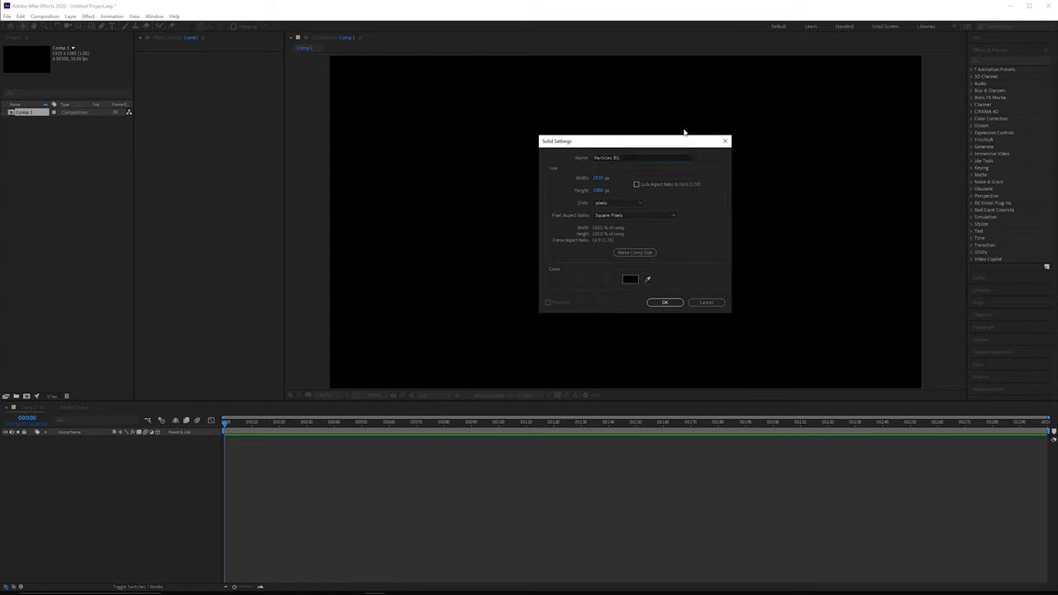
left_click(665, 303)
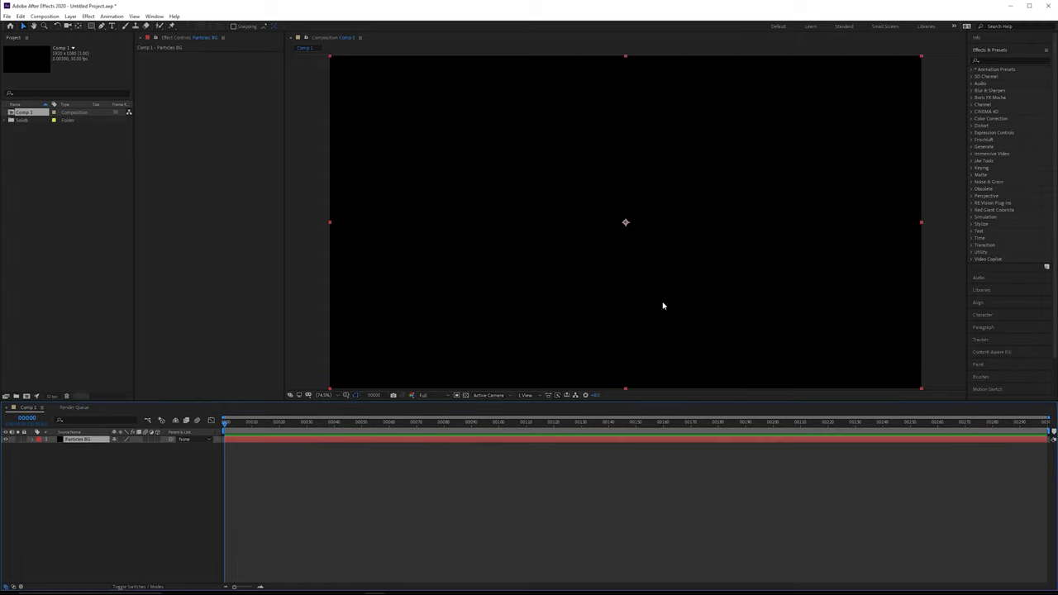
Apply the CC Particle World effect to the Particles BG layer and preview the burst at frame 33
left_click(1017, 61)
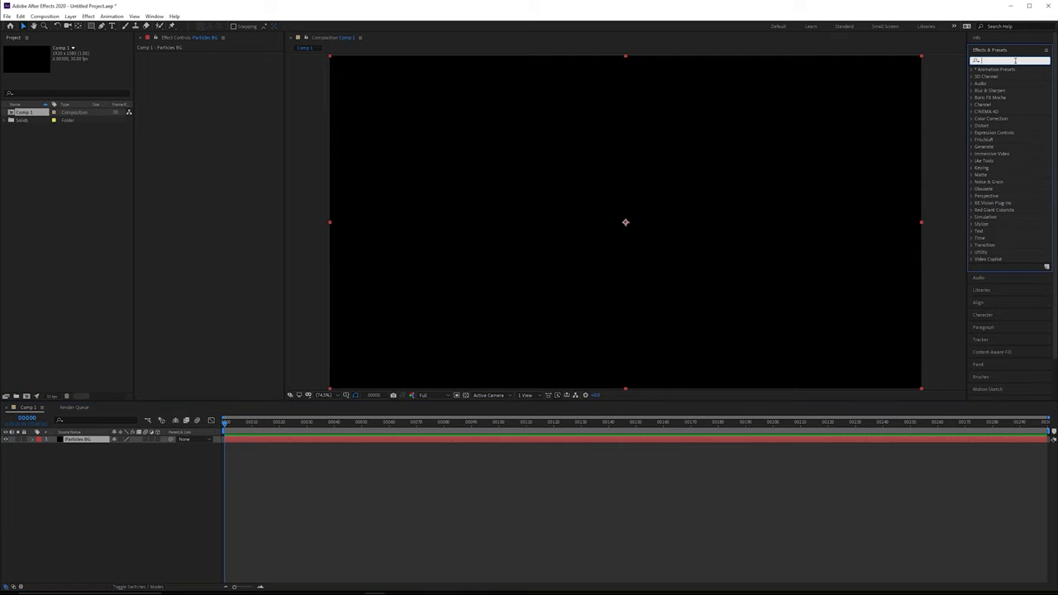
type("particle")
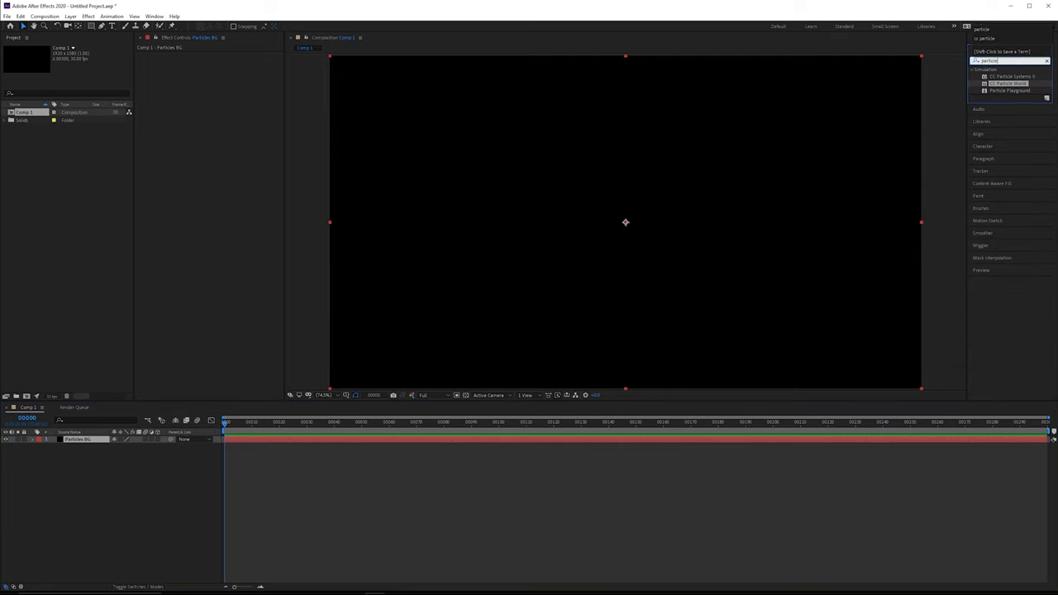
double_click(1009, 83)
mouse_move(246, 423)
left_mouse_down()
mouse_move(356, 429)
mouse_move(243, 429)
left_mouse_up()
left_click(314, 423)
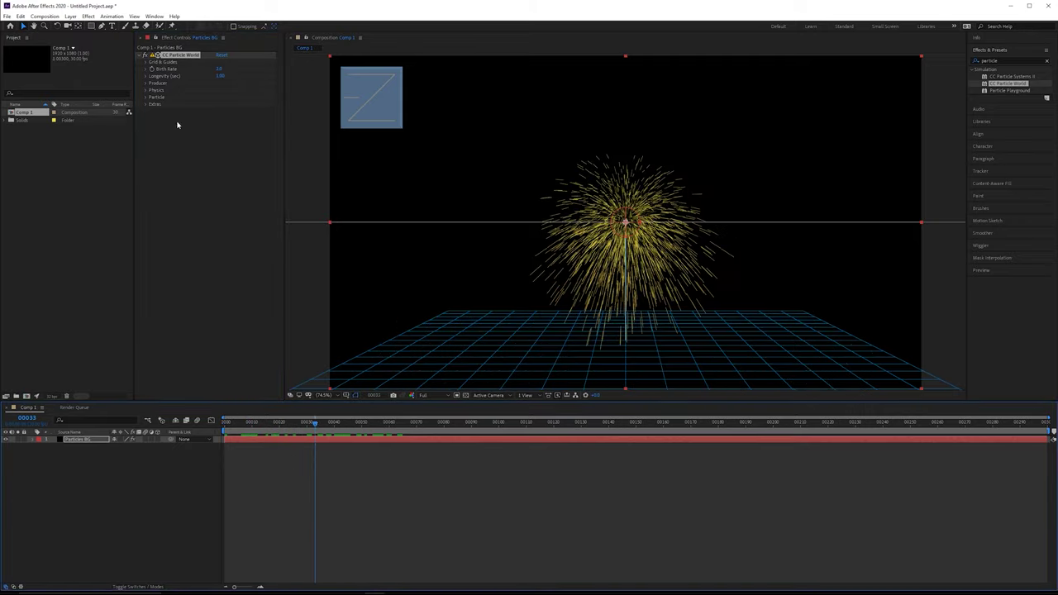
Set the particles' gravity to 0 and the producer's X, Y and Z radius to 0
left_click(146, 89)
left_click(220, 118)
type("0")
key("Return")
left_click(146, 84)
left_click(221, 112)
type("0")
key("Return")
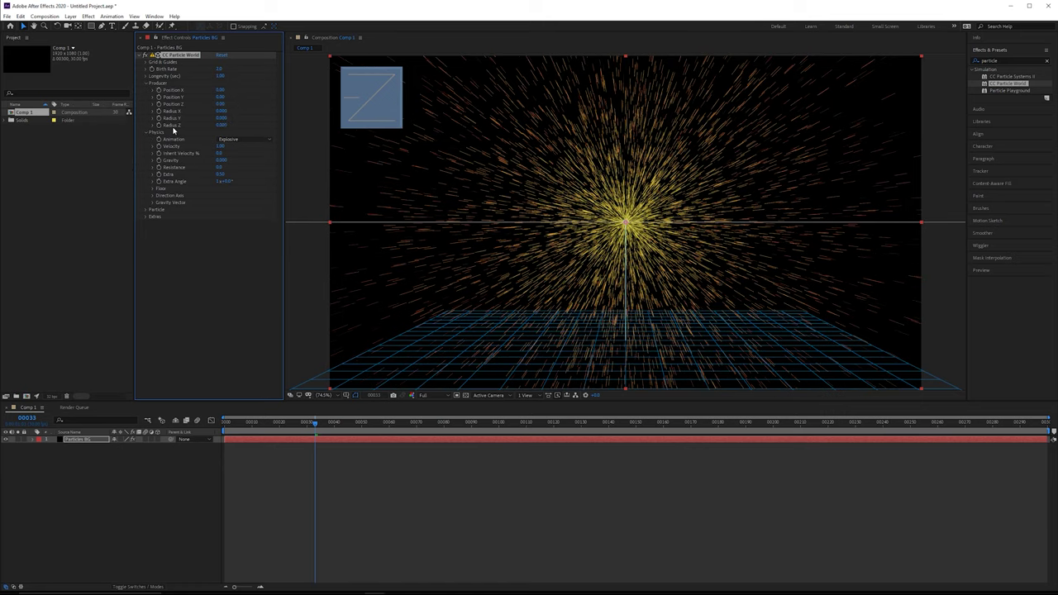
Set the longevity of the particles to 2 seconds
left_click(220, 75)
type("2")
key("Return")
Keyframe the particle birth rate from 0 at the start of the timeline to 300 at frame 10
left_click_drag(256, 424, 225, 422)
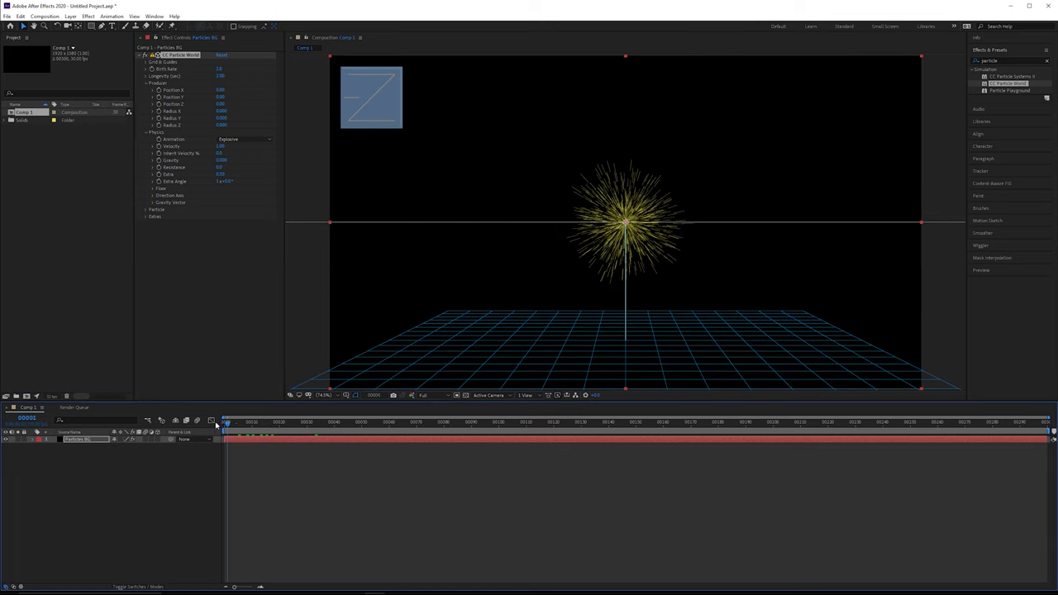
left_click(156, 73)
left_click(218, 72)
type("0")
key("Return")
left_click(252, 424)
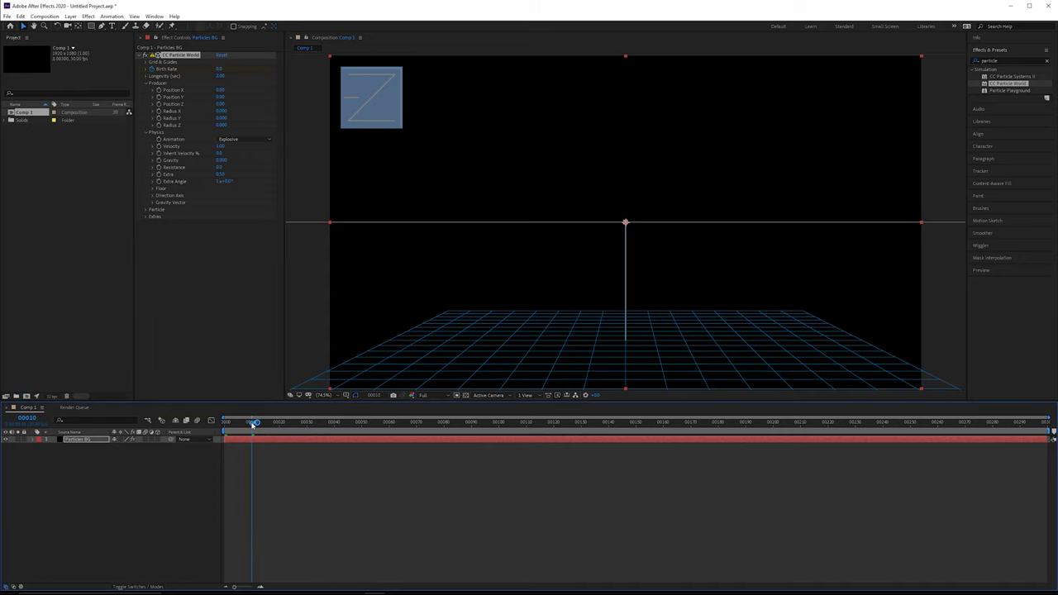
left_click(220, 69)
type("300")
key("Return")
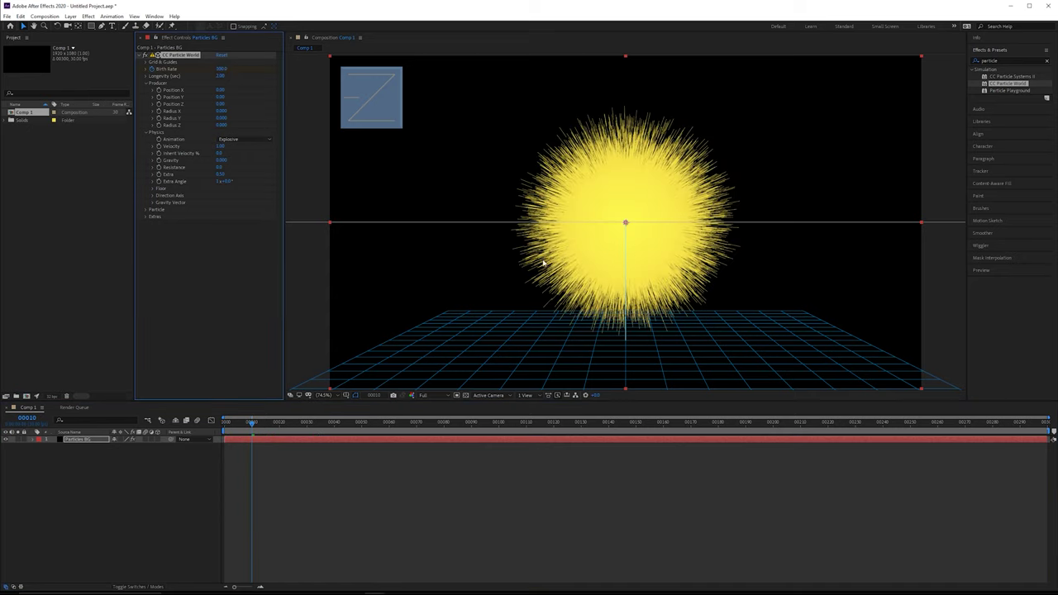
Change the particle type of CC Particle World from lines to Lens Convex
left_click(157, 213)
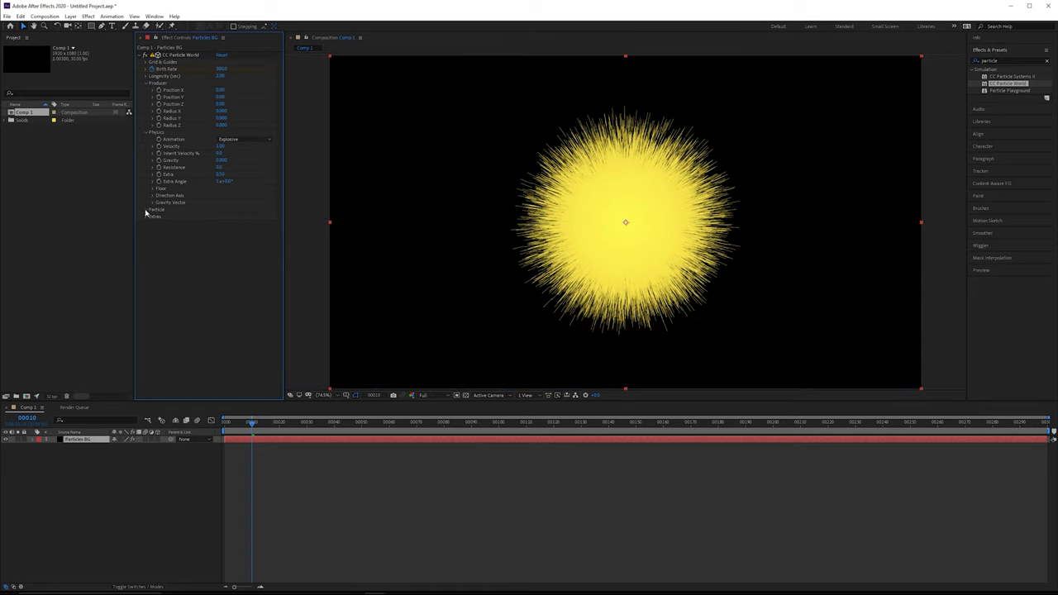
left_click(147, 210)
left_click(241, 217)
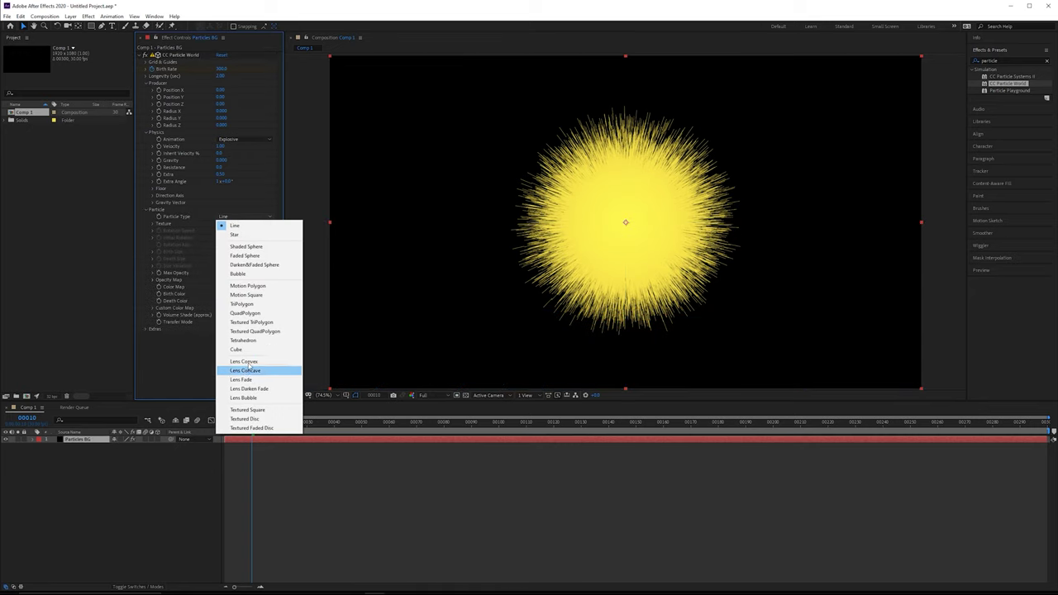
left_click(280, 365)
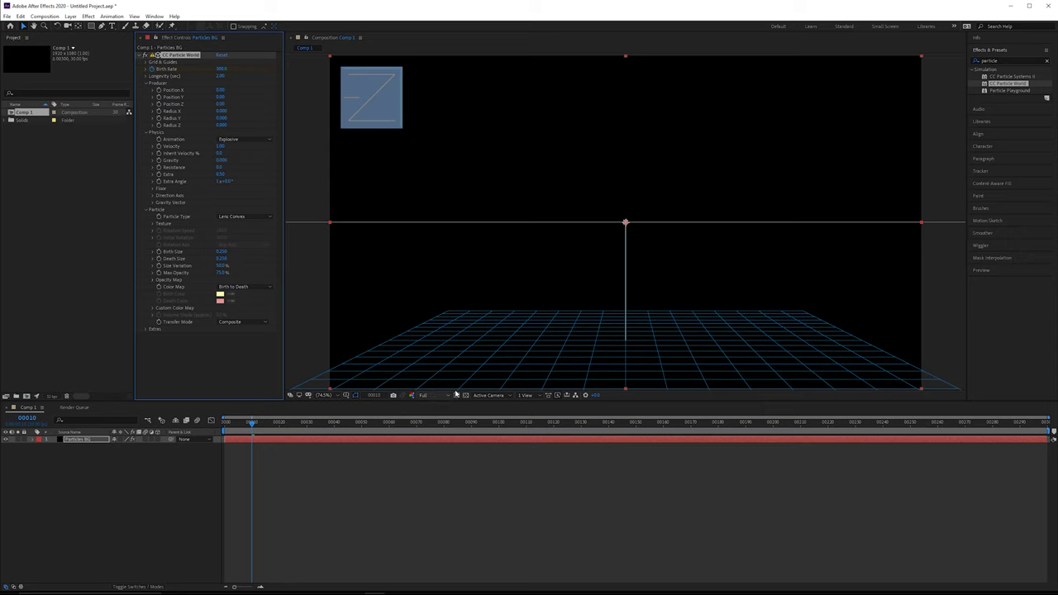
Check the shape of the black particles against the transparency grid and hide the grid again
left_click(243, 217)
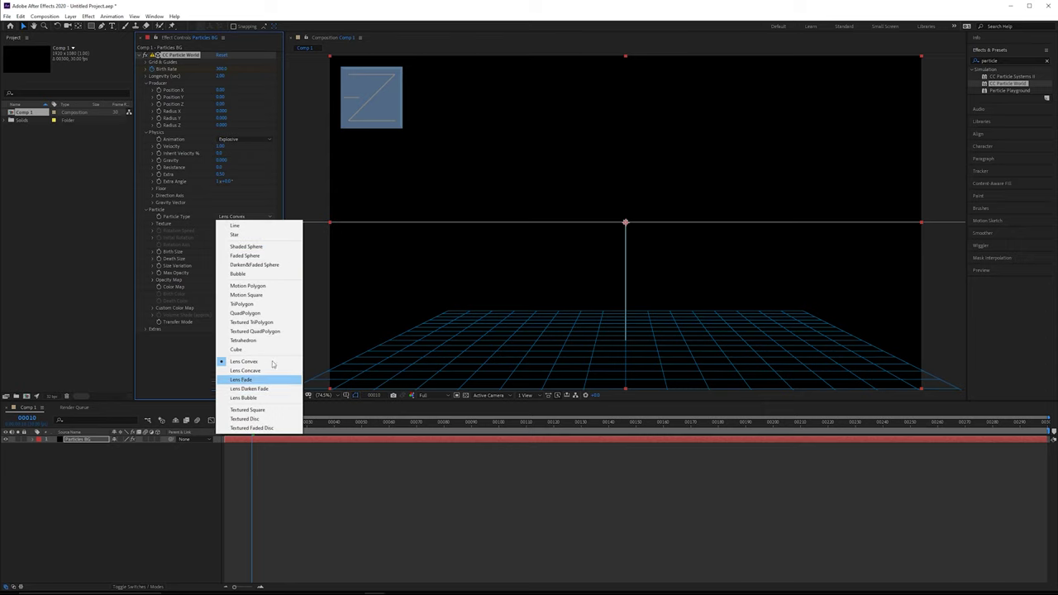
left_click(277, 10)
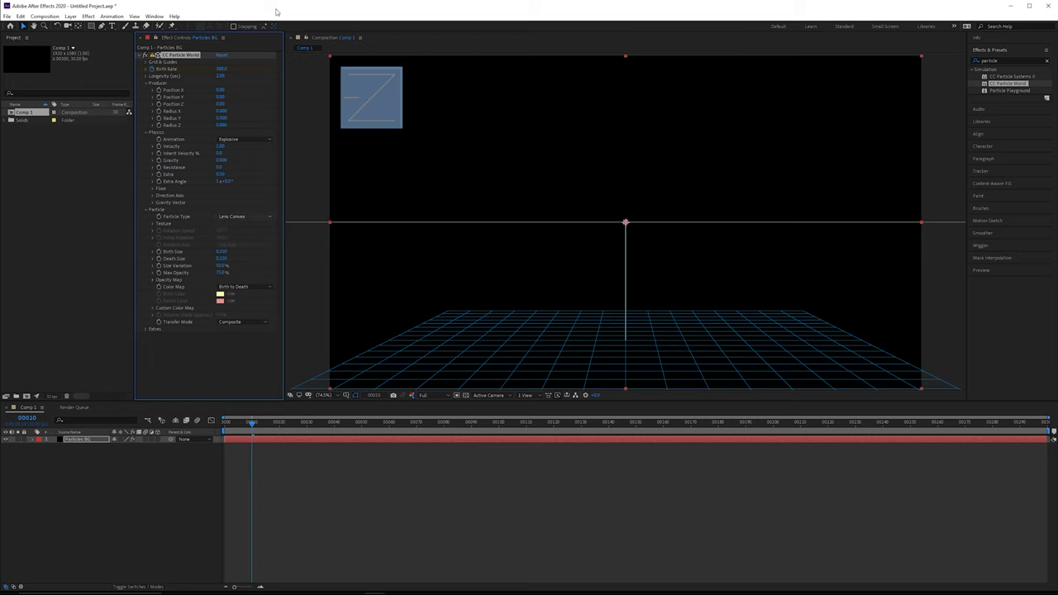
left_click(466, 395)
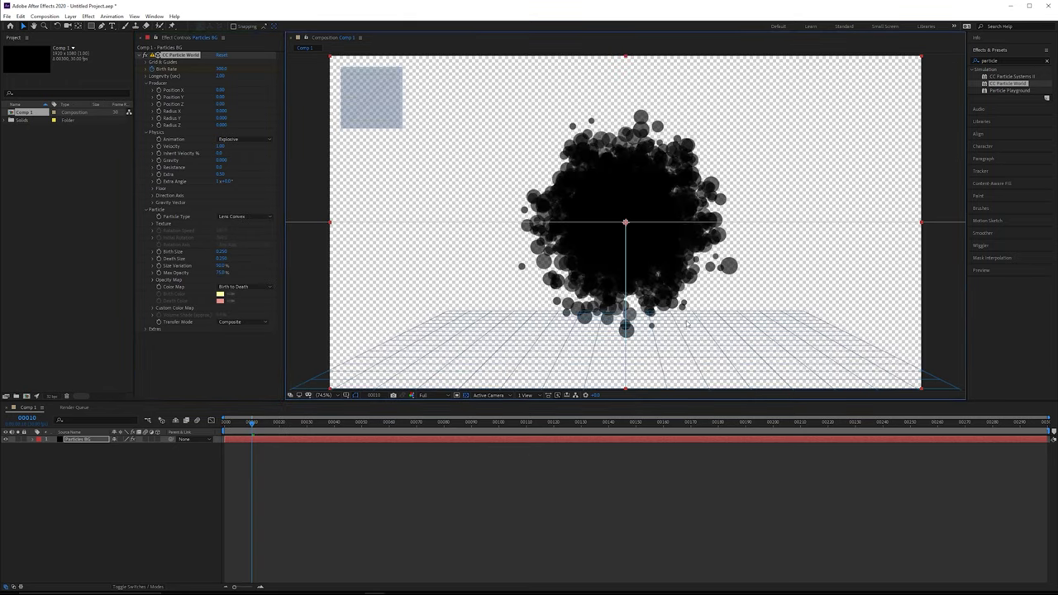
left_click(466, 395)
Apply the 4-Color Gradient effect to Particles BG, placing it above CC Particle World in the effect stack
left_click_drag(1006, 61, 897, 66)
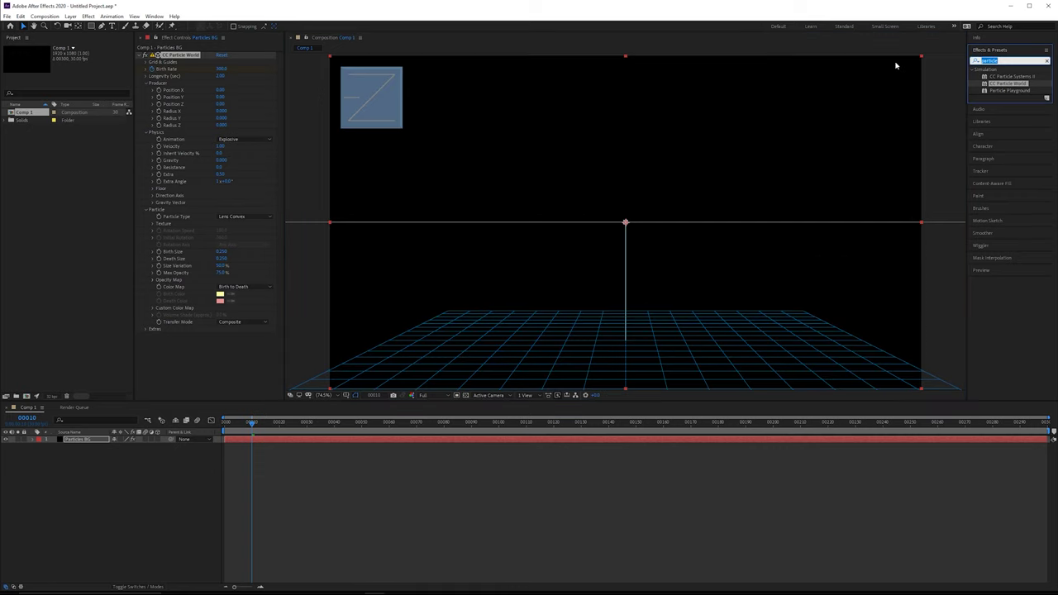
type("4")
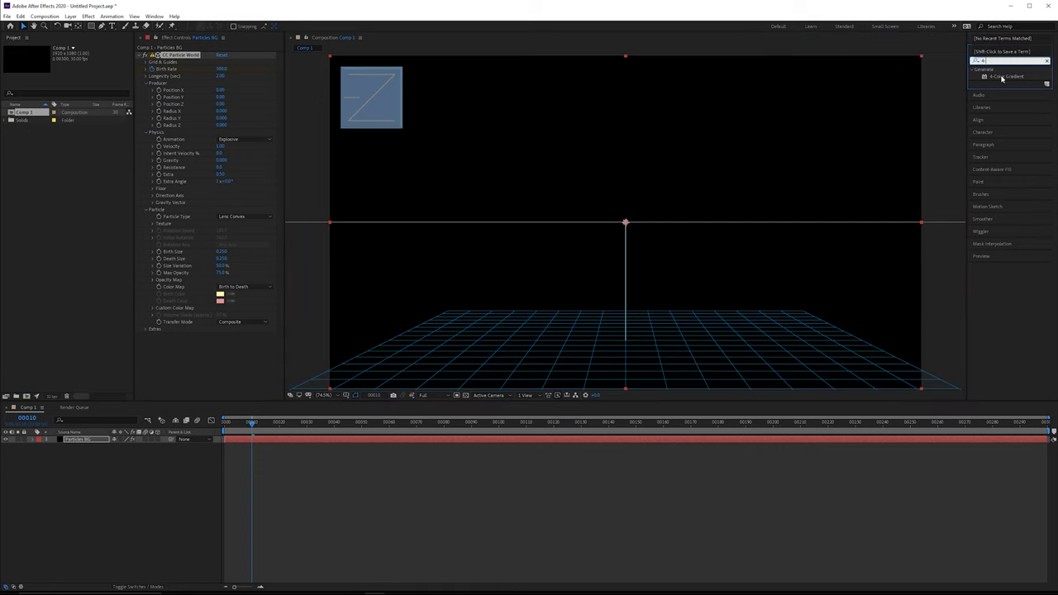
left_click_drag(1002, 78, 207, 56)
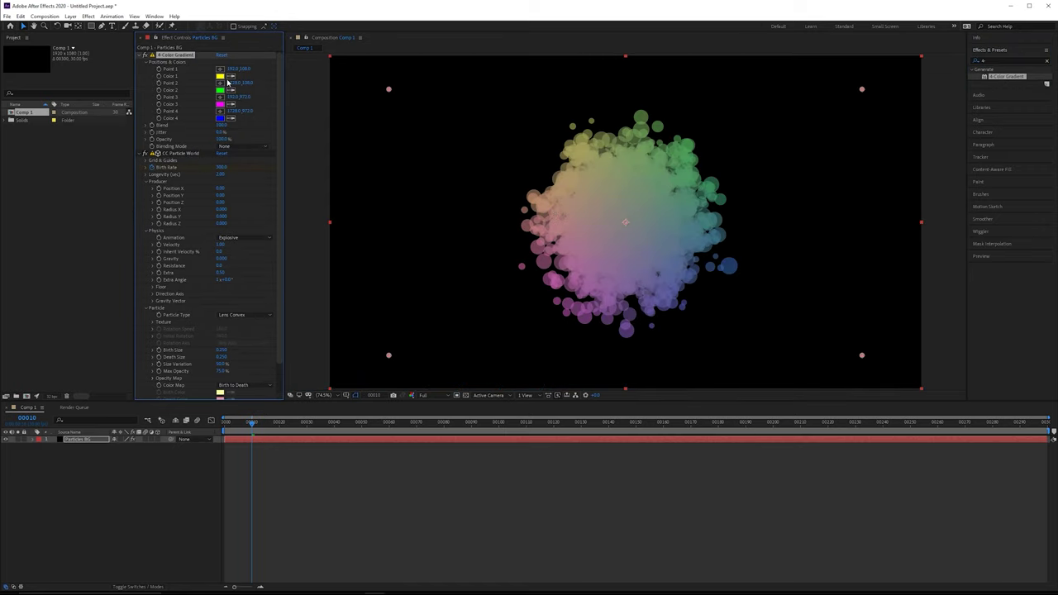
Recolor the 4-Color Gradient with yellow-orange for Colors 1 and 4 and a deeper orange for Colors 2 and 3
left_click(221, 77)
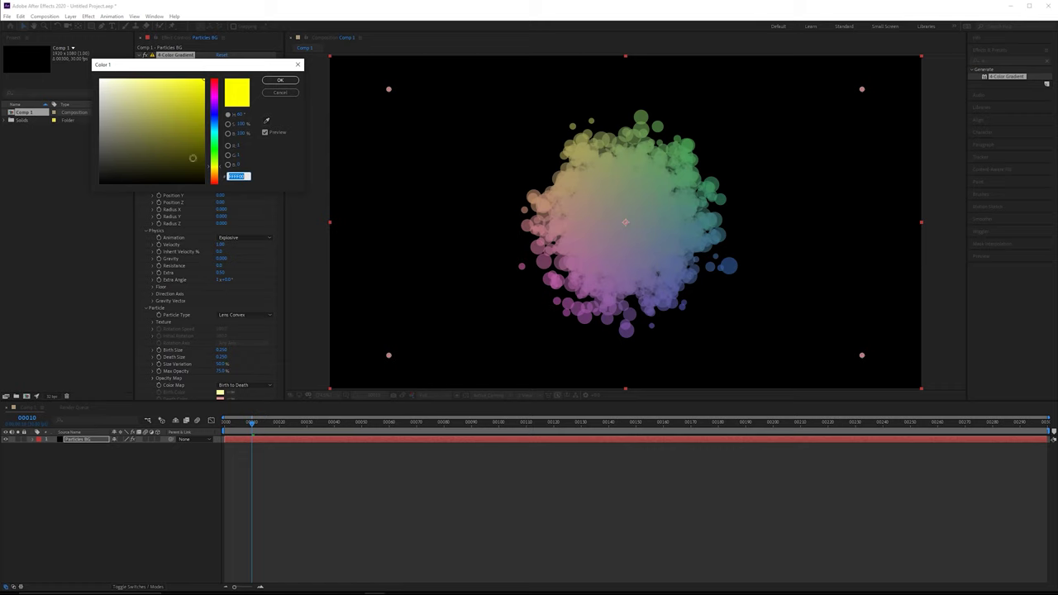
left_click_drag(214, 177, 217, 172)
left_click(278, 81)
left_click(221, 90)
left_click(216, 174)
left_click(279, 81)
left_click(232, 104)
left_click(220, 90)
left_click(231, 119)
left_click(220, 76)
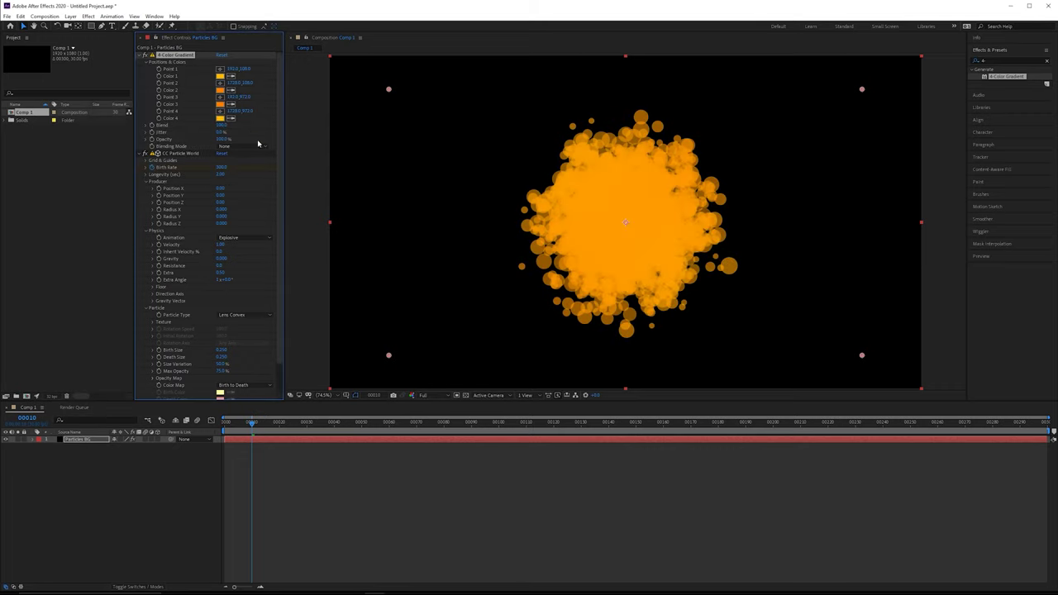
Enable motion blur on the Particles BG layer and set the particles' birth size to 0.2
left_click(146, 439)
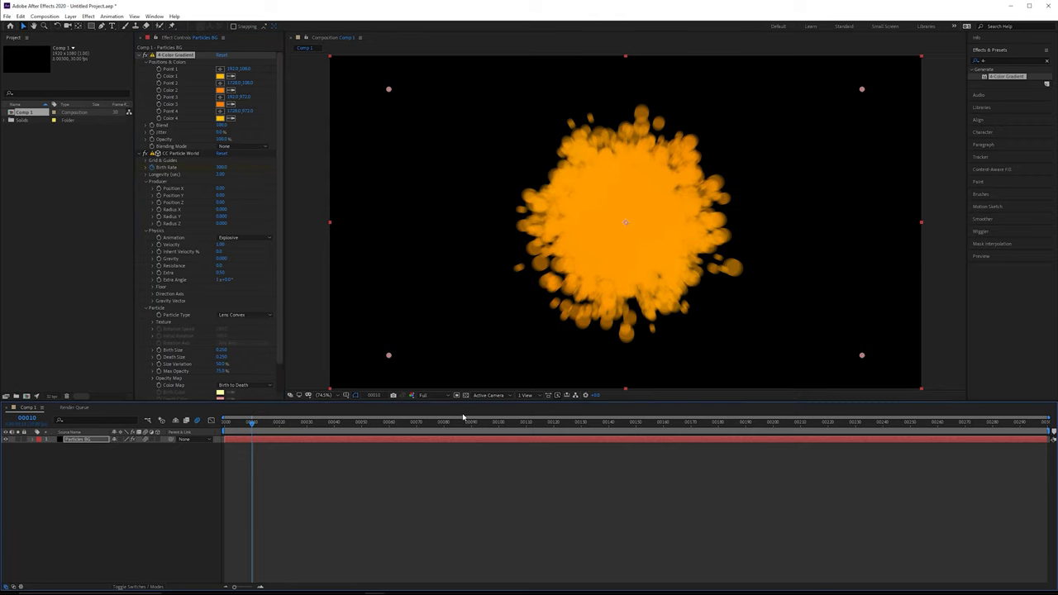
scroll(172, 331, "down", 2)
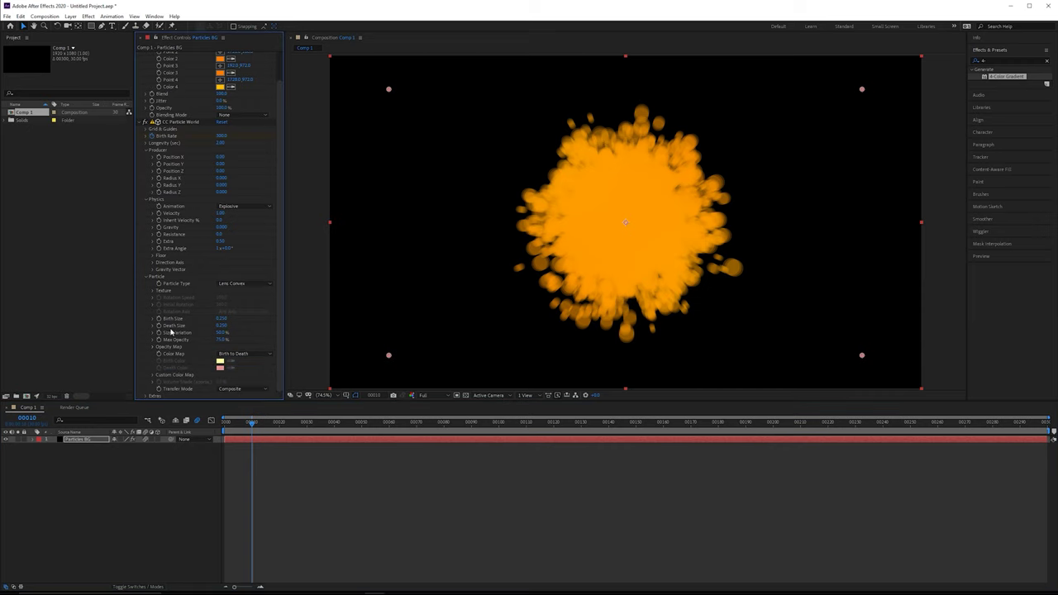
left_click(222, 320)
type("0.2")
key("Return")
key("Return")
Play and scrub through the particle explosion from the first frame to examine how it spreads and fades
left_click_drag(237, 425, 216, 427)
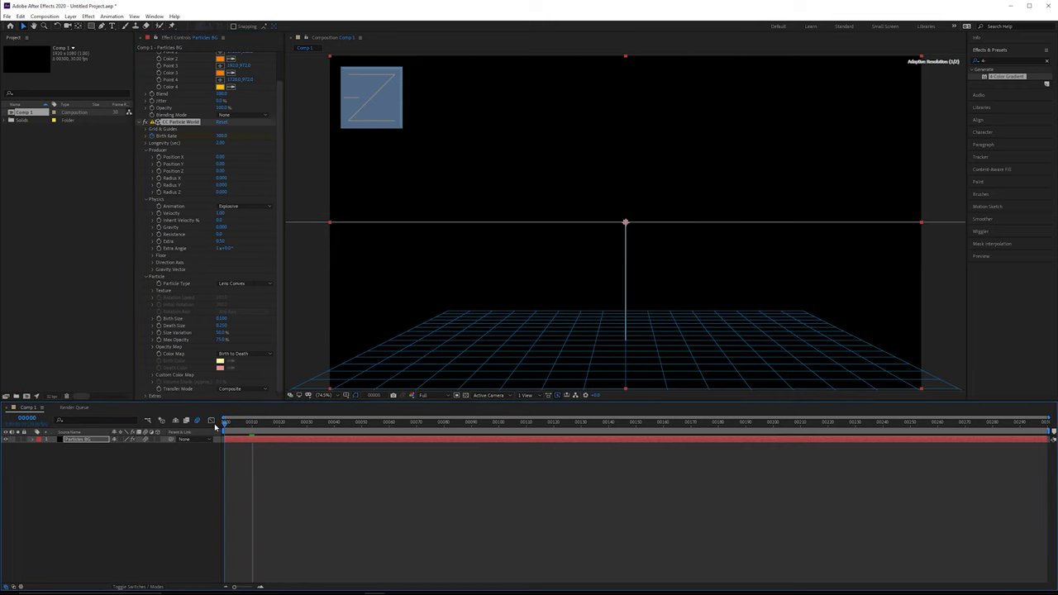
key("space")
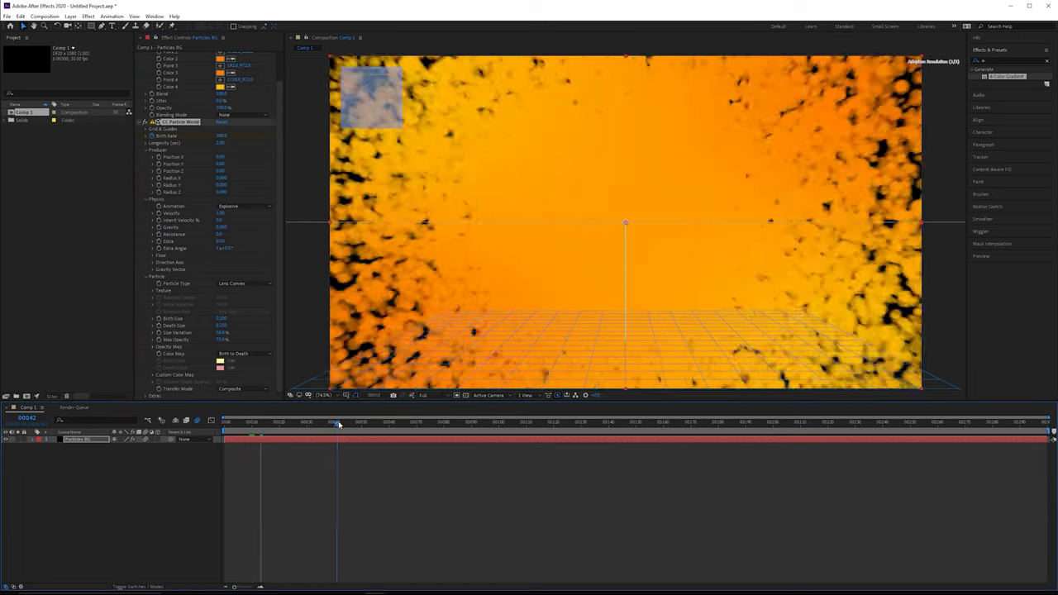
key("space")
key("space")
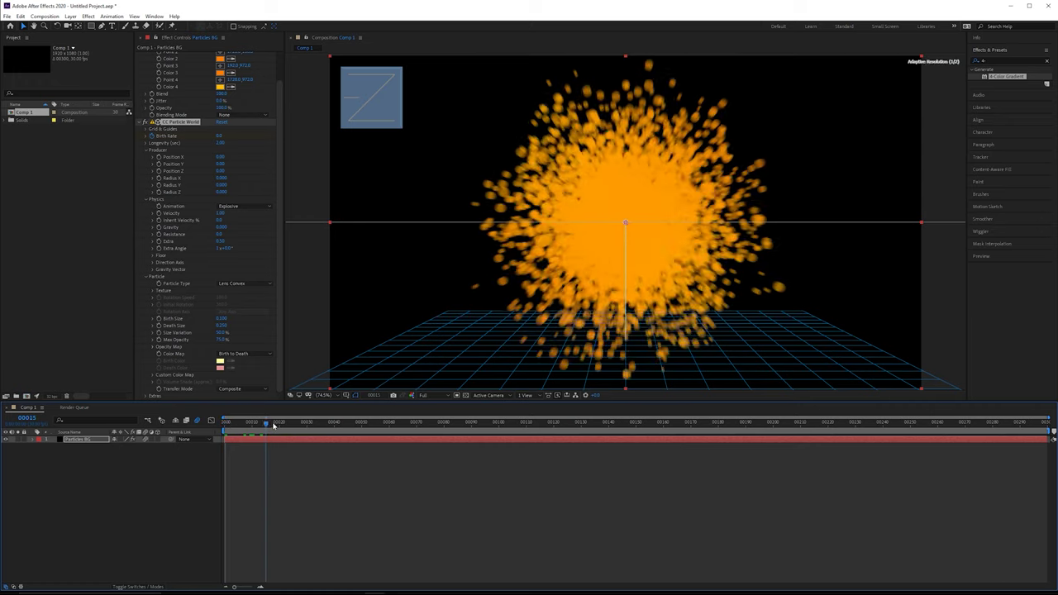
left_click_drag(310, 424, 401, 423)
left_click_drag(468, 423, 105, 421)
Pre-compose the particle layer as Particles BG, moving all attributes into the new composition
key("ctrl+shift+c")
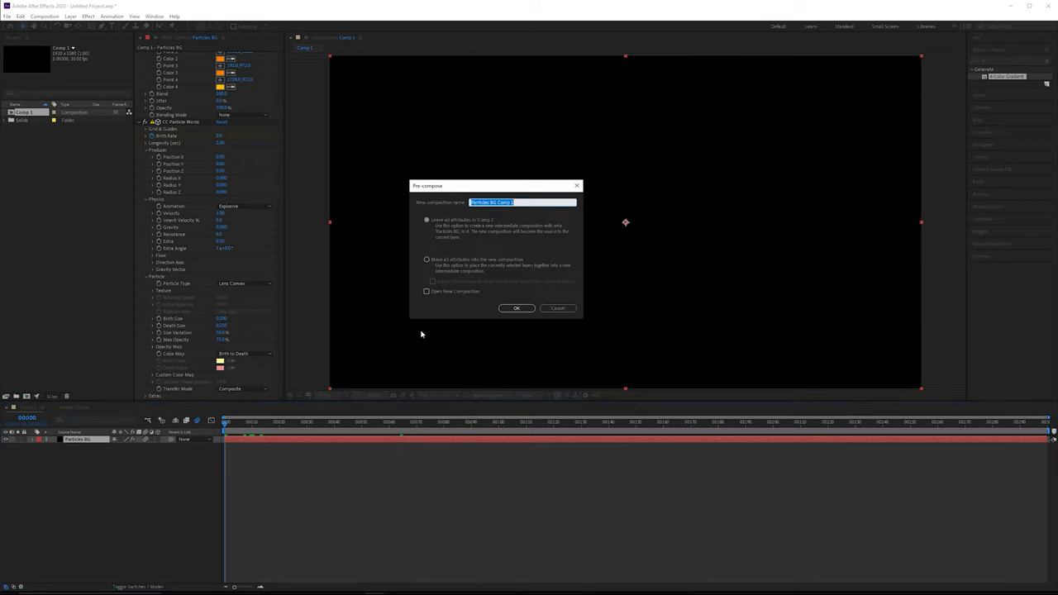
left_click(503, 203)
left_click_drag(499, 201, 519, 204)
key("BackSpace")
left_click(430, 261)
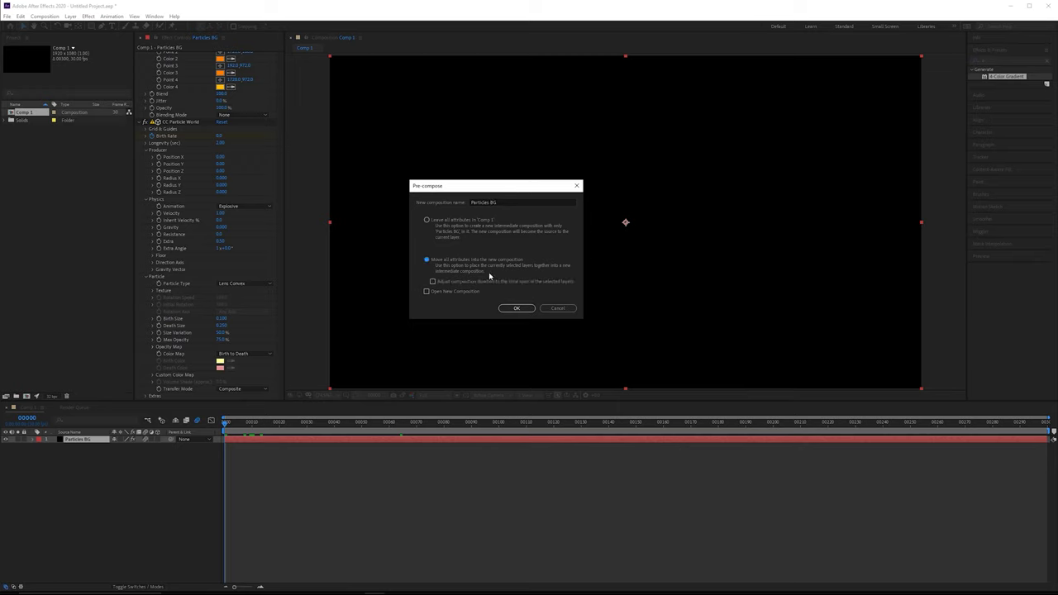
left_click(518, 310)
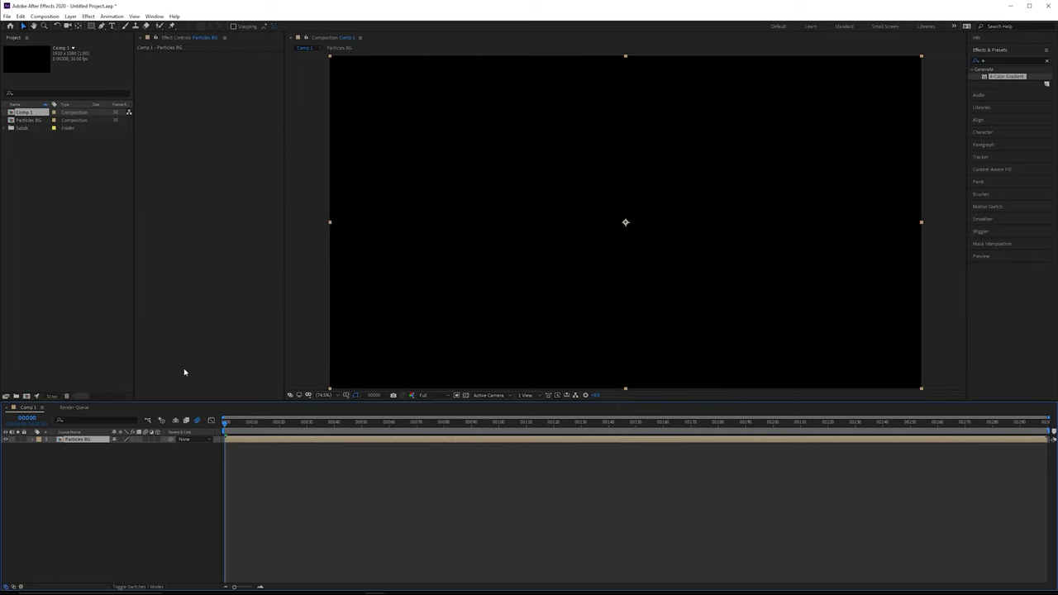
Enable time remapping on the Particles BG precomposition and scrub its opening frames
left_click(72, 17)
mouse_move(110, 124)
left_click(236, 122)
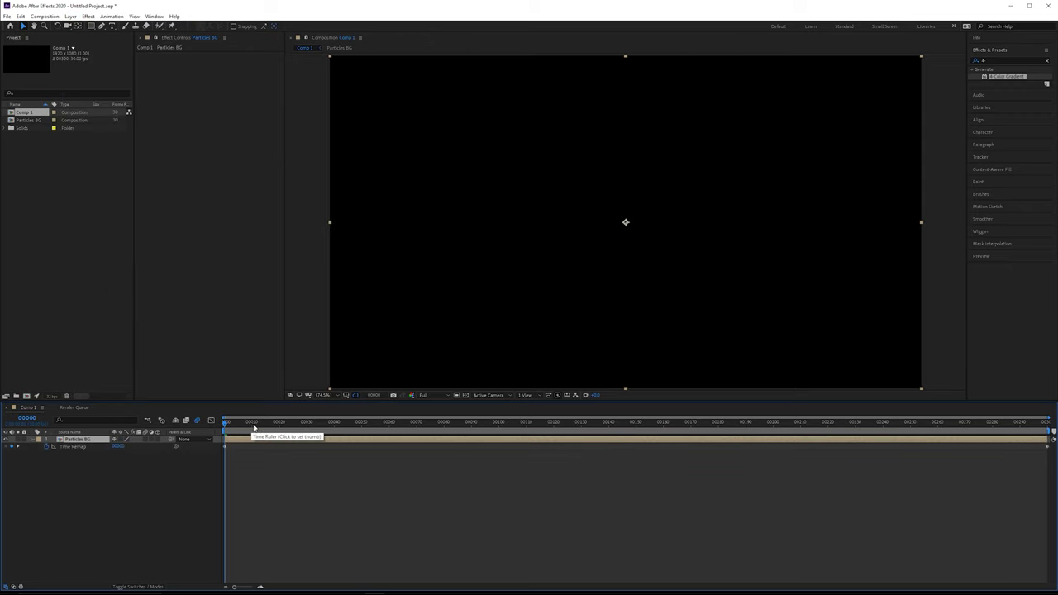
left_click_drag(248, 426, 222, 422)
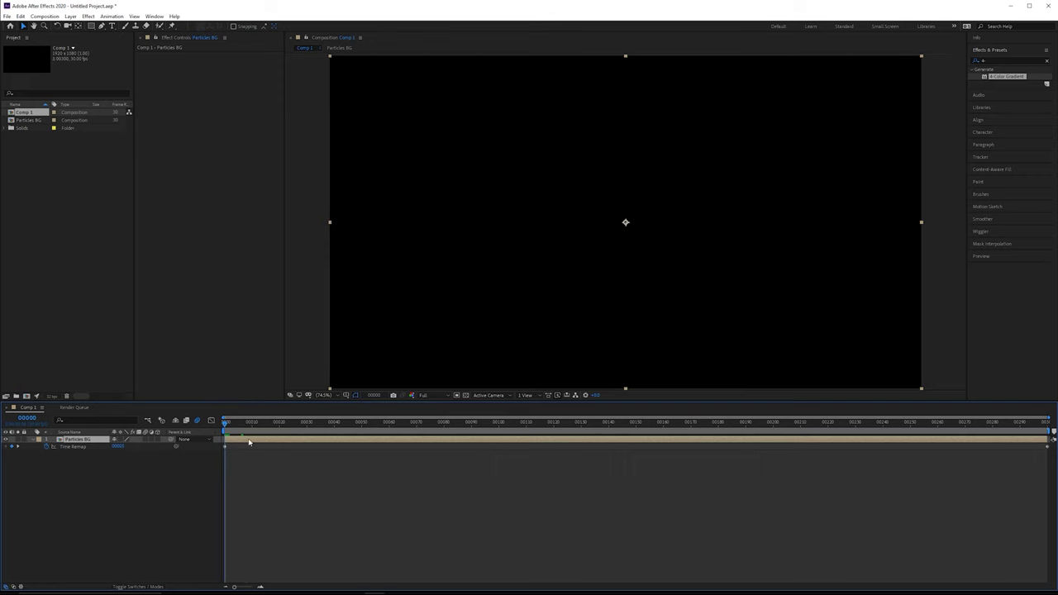
Set the Particles BG time remap value to 30 at frame 20
mouse_move(285, 425)
left_mouse_down()
mouse_move(309, 425)
mouse_move(281, 423)
left_mouse_up()
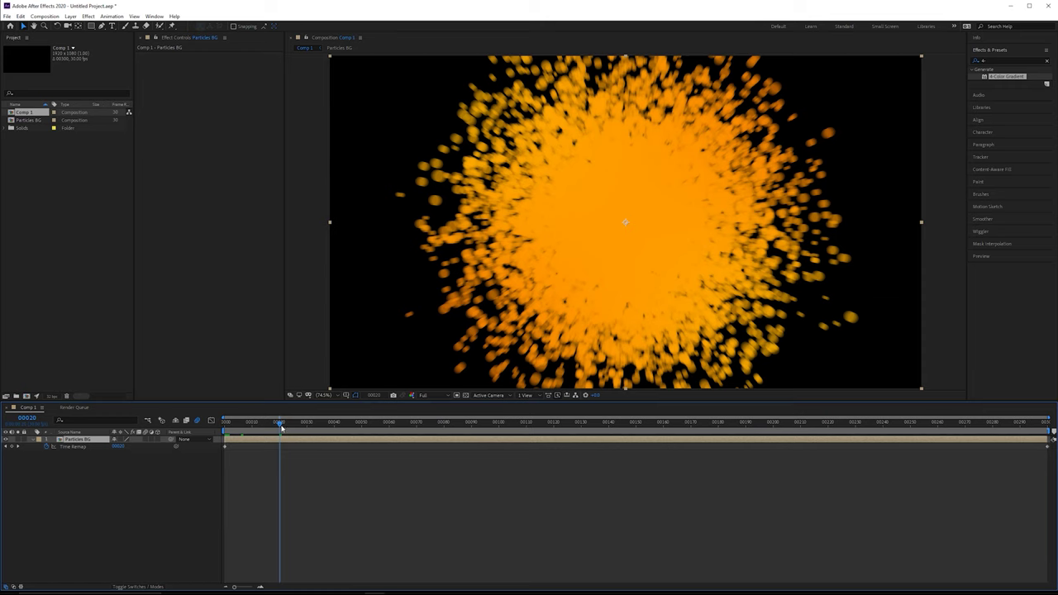
left_click(307, 425)
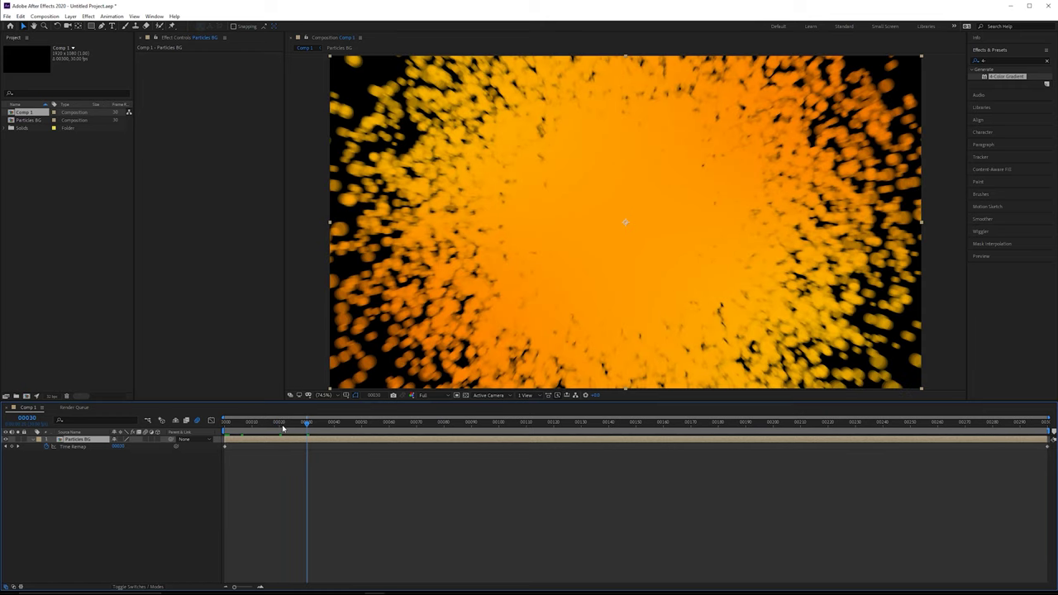
left_click(282, 426)
left_click(120, 447)
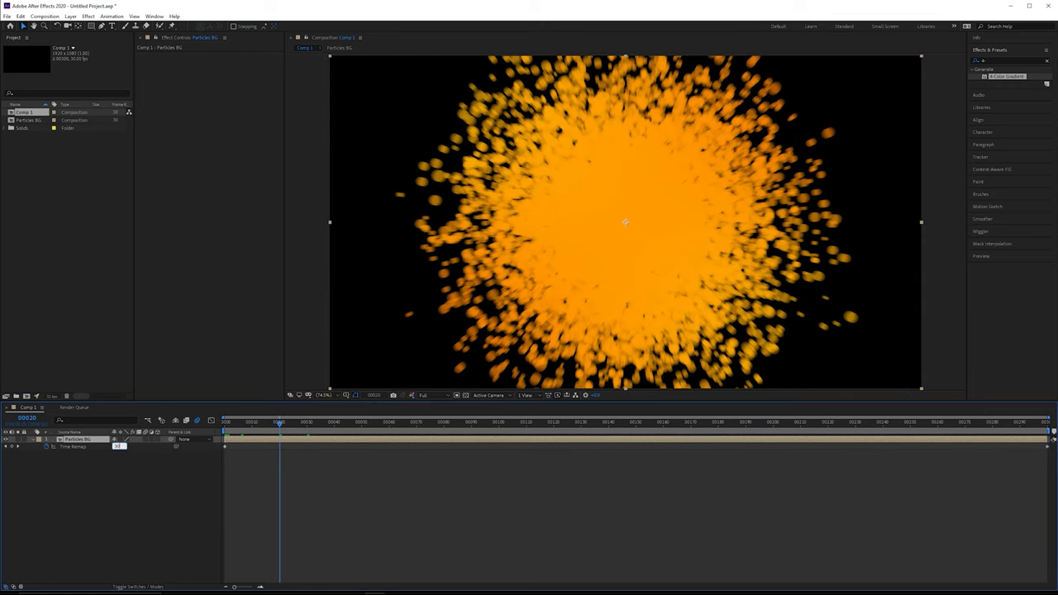
type("30")
key("Return")
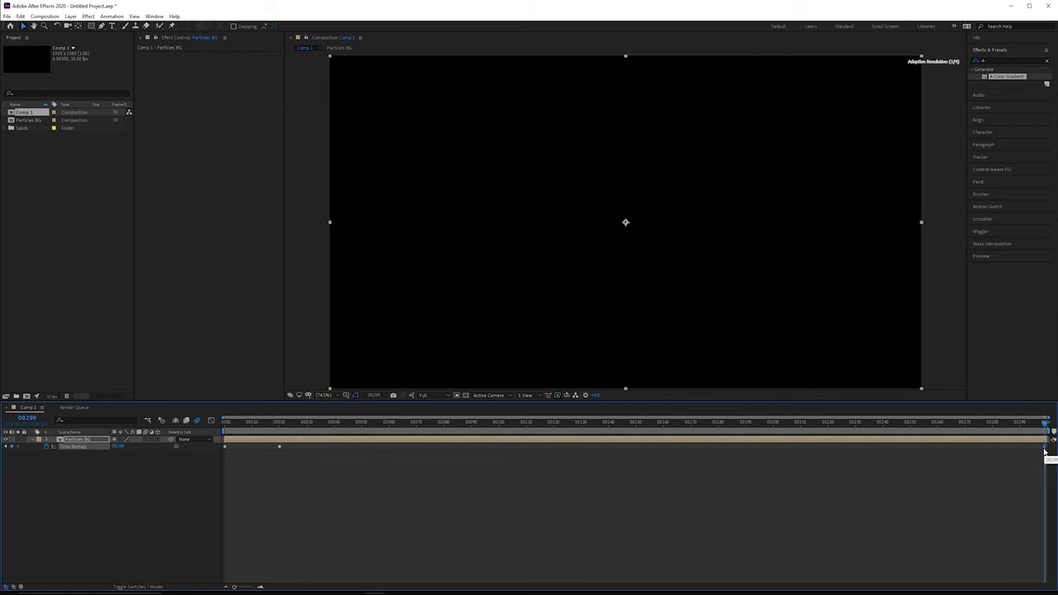
Set the time remap value at frame 299 to 80 and scrub the timeline to check the slowed explosion
left_click(119, 447)
left_click(119, 447)
type("299")
key("Return")
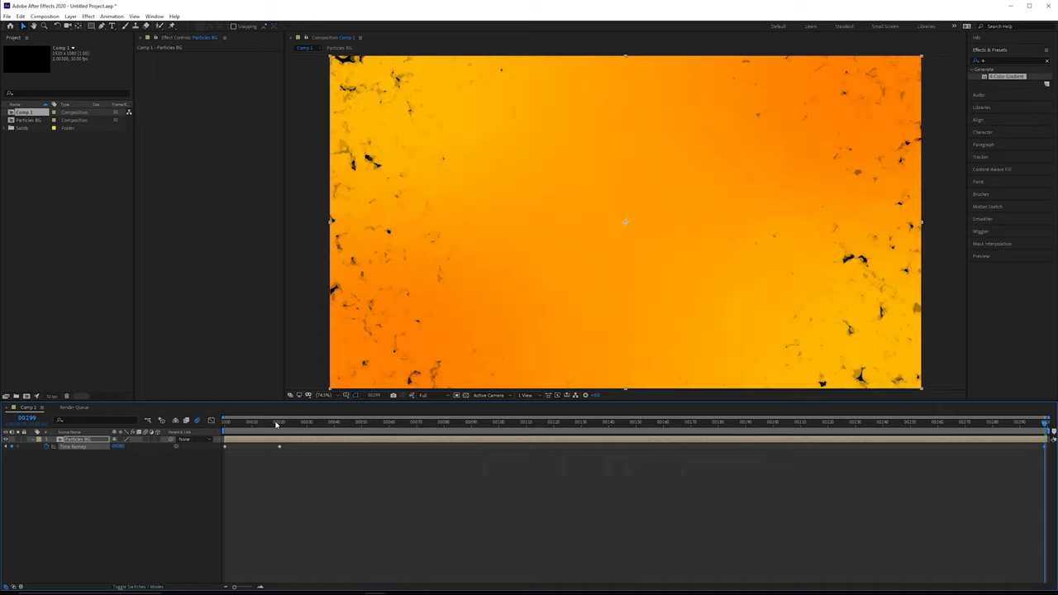
left_click(281, 424)
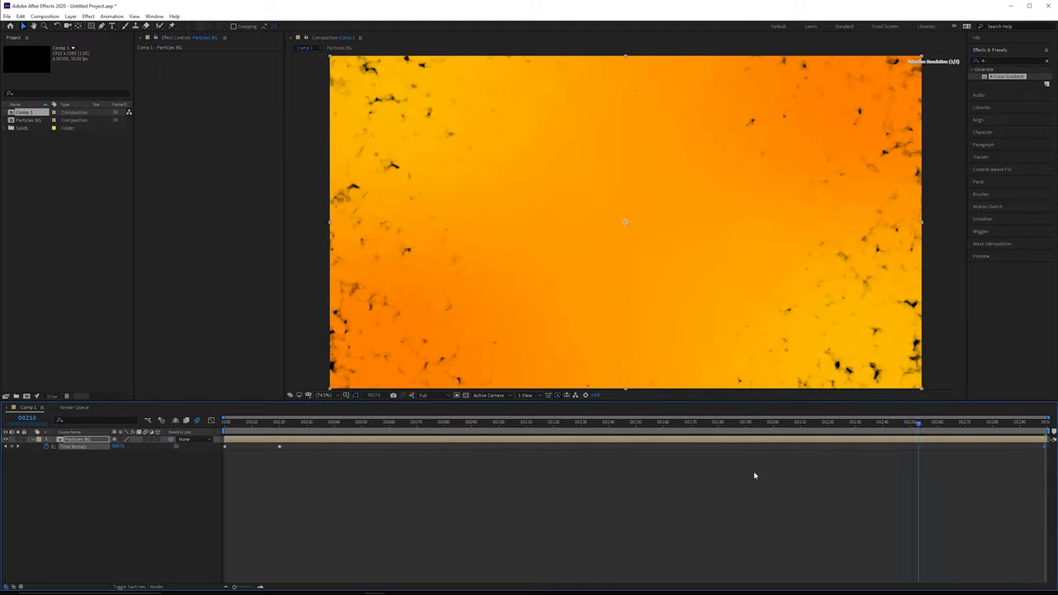
left_click_drag(736, 477, 229, 454)
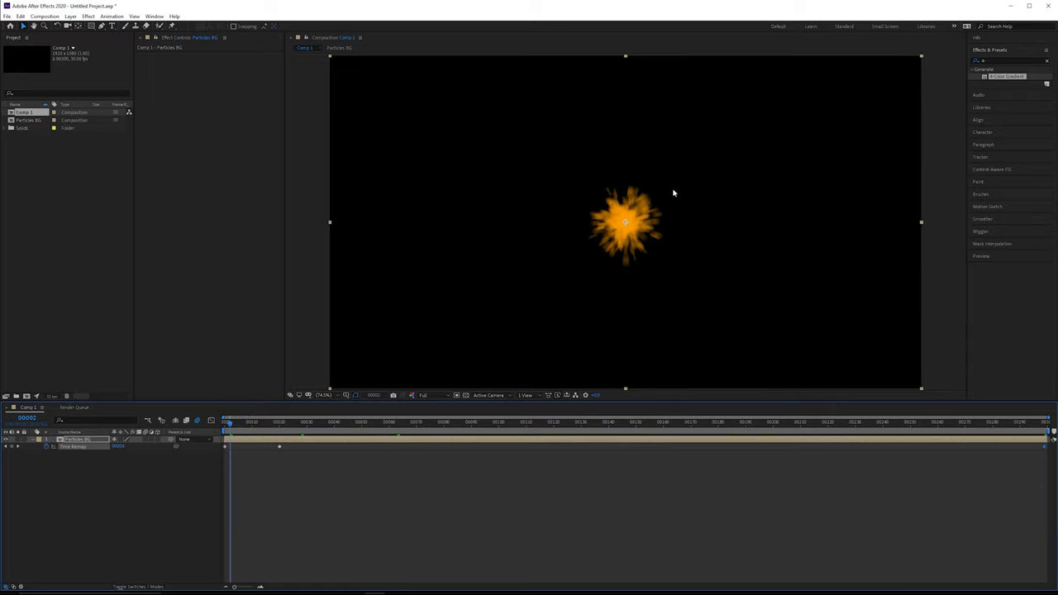
Apply the CC Radial Fast Blur effect to the Particles BG layer and return to the first frame
left_click(1019, 60)
type("radial")
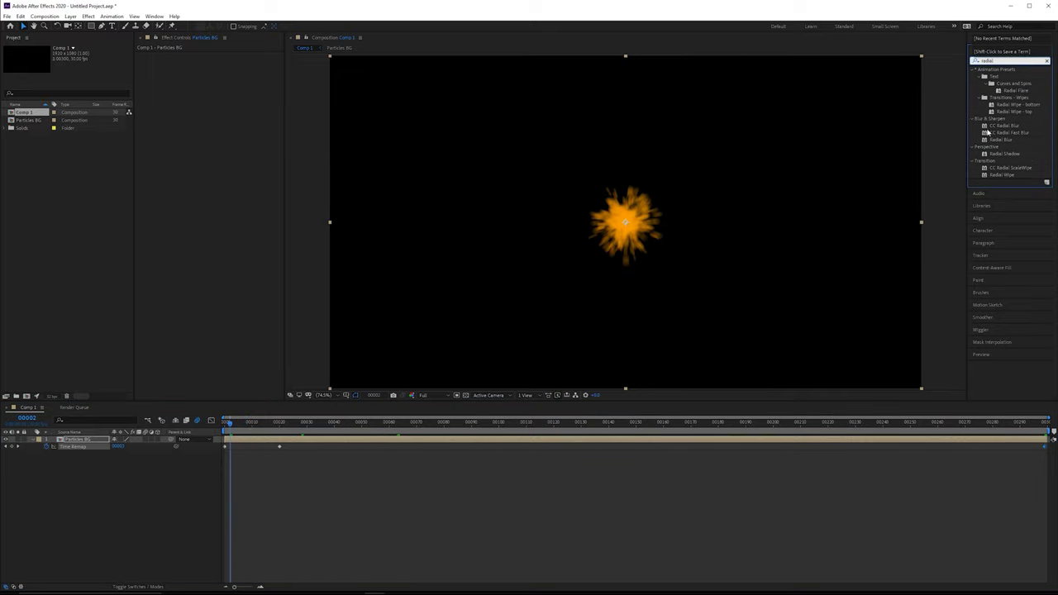
left_click_drag(1010, 133, 236, 109)
key("Home")
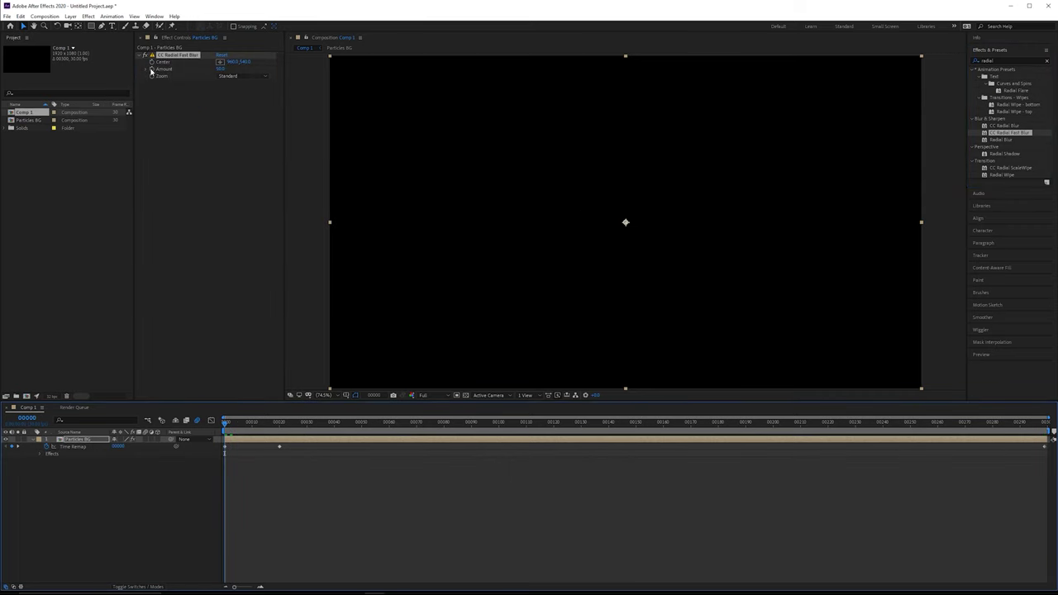
Keyframe the radial blur's Amount at the first frame, raise it at frame 20 and scrub through the animation
left_click(152, 69)
left_click(281, 424)
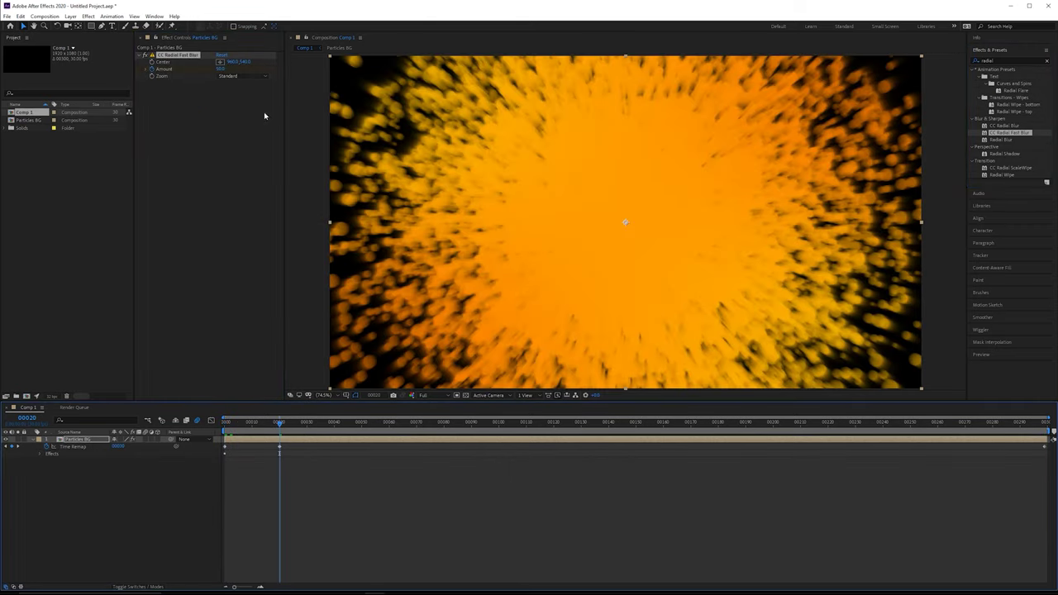
left_click(221, 69)
key("Return")
left_click_drag(282, 424, 711, 444)
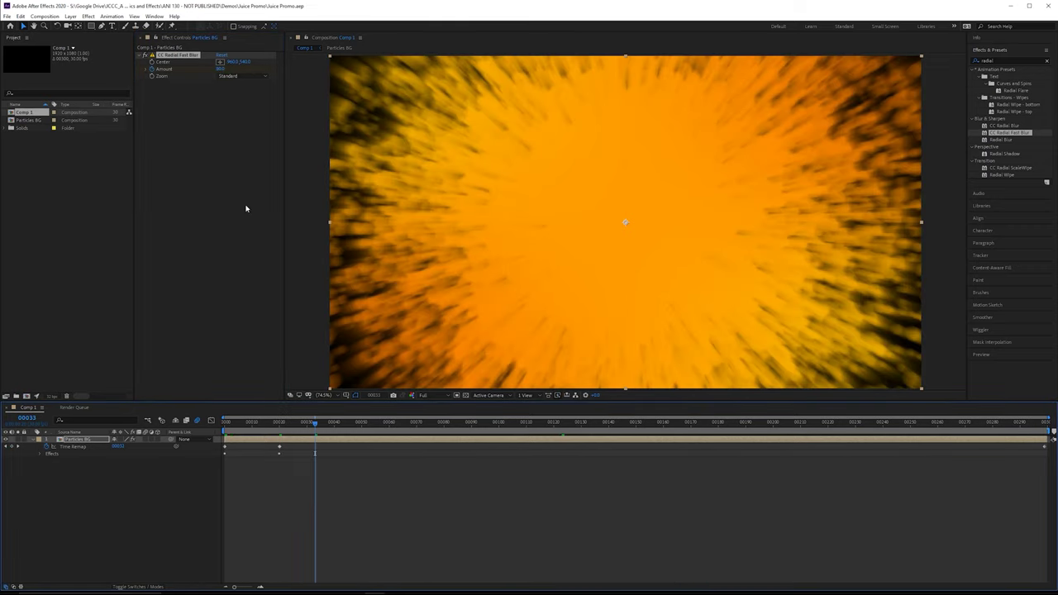
Create a new solid layer named Element 3D above Particles BG
right_click(171, 476)
mouse_move(200, 491)
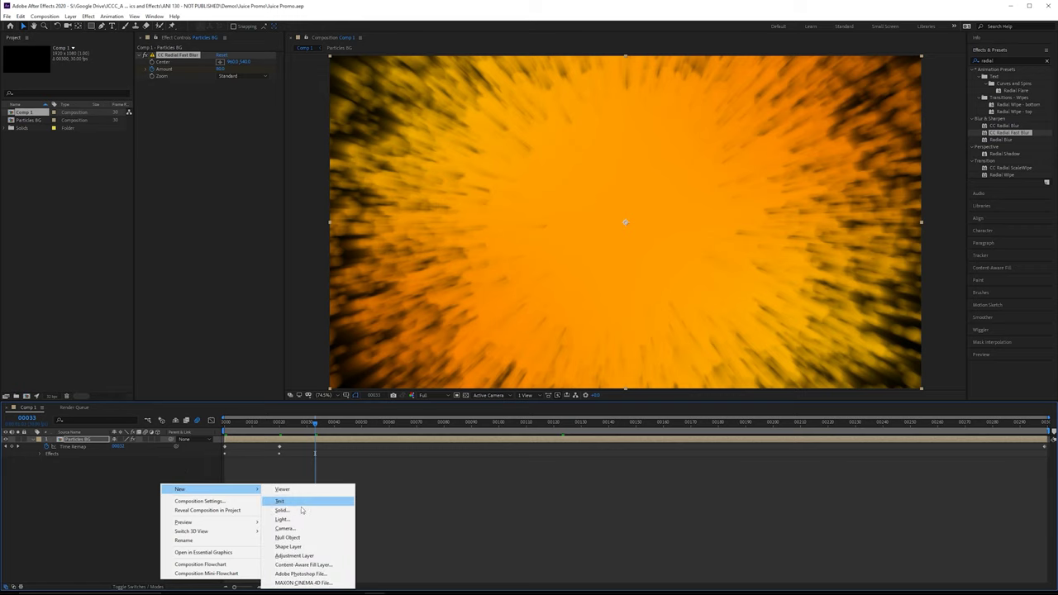
left_click(305, 513)
type("Extment 3D")
key("Return")
Apply the Video Copilot Element effect to the Element 3D layer
left_click(1030, 60)
type("elemnent")
left_click(1007, 76)
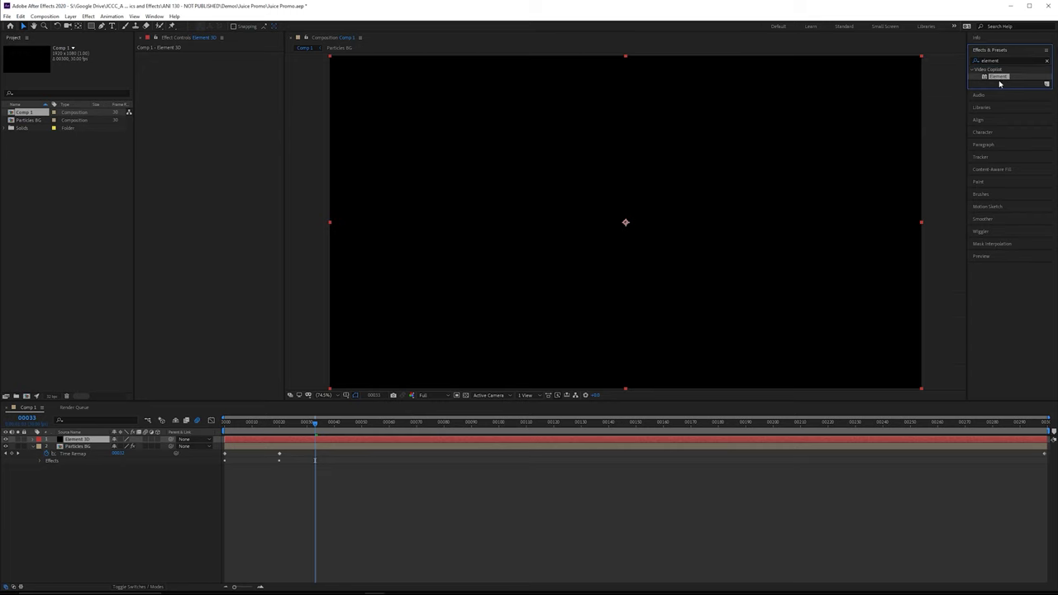
left_click_drag(1001, 82, 188, 83)
Import bottle_single.obj, Splash_Droplets.obj and Splash_Main.obj into Element's Scene Setup with the default import preferences
left_click(179, 73)
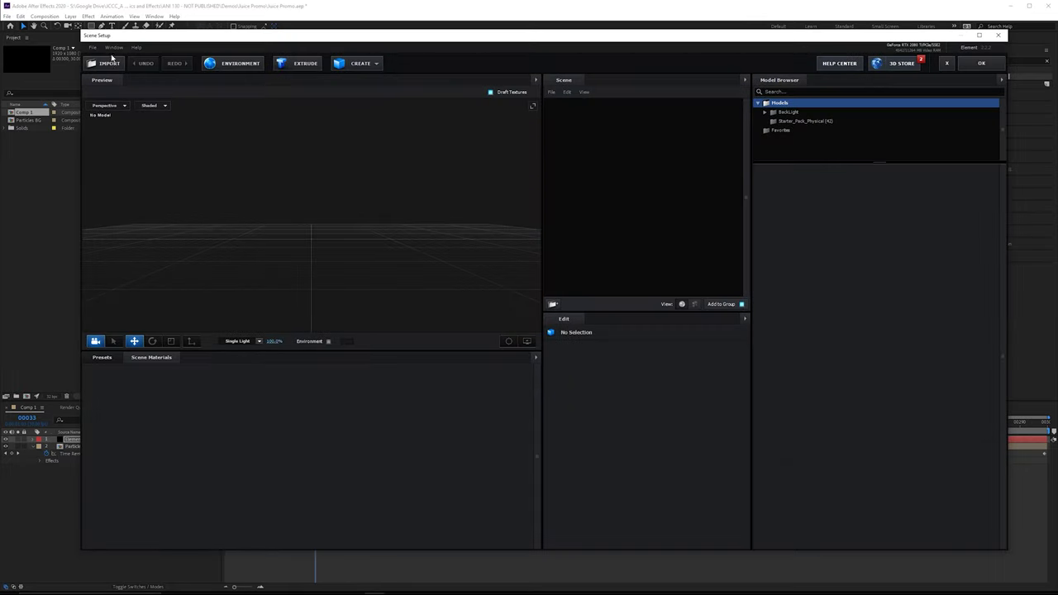
left_click(111, 62)
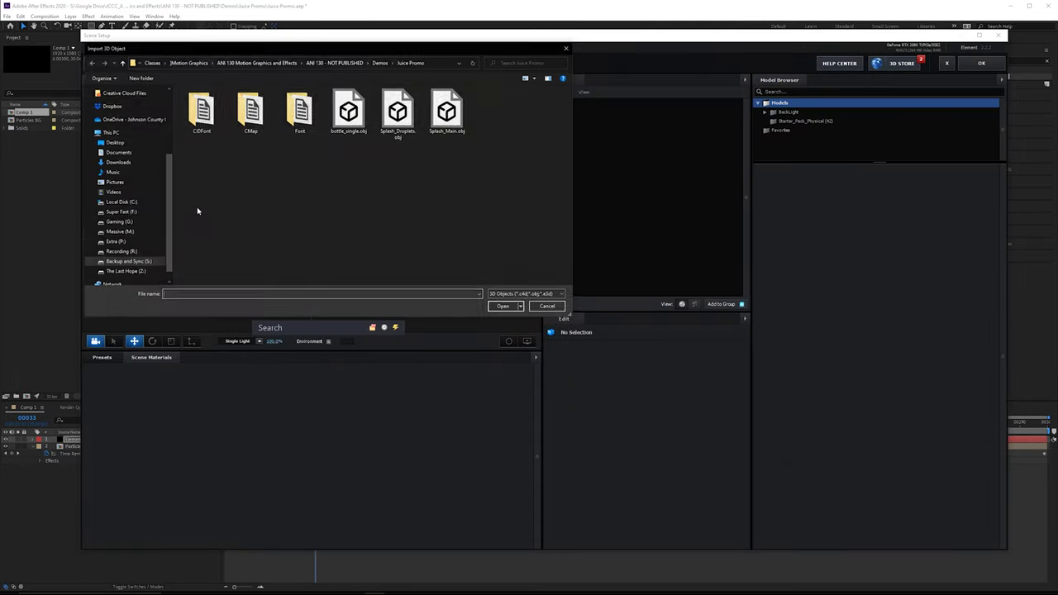
left_click_drag(353, 124, 448, 101)
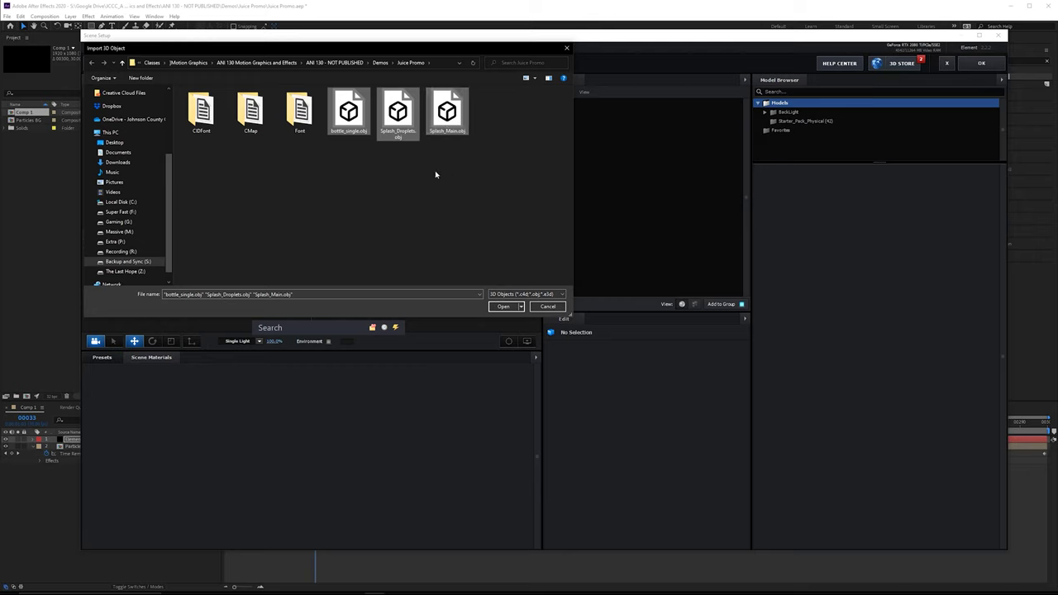
left_click(502, 307)
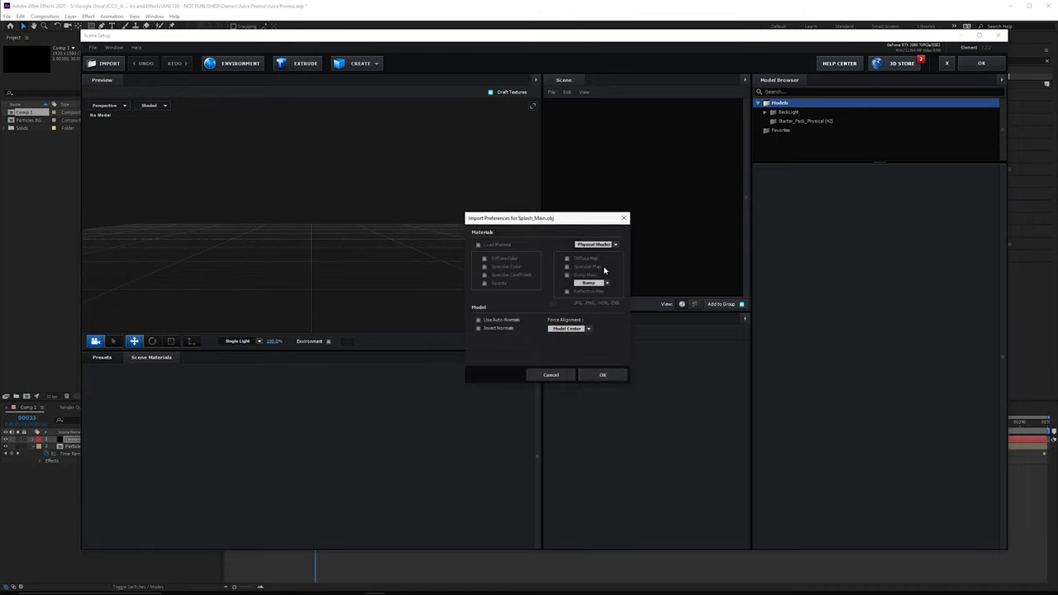
left_click(609, 374)
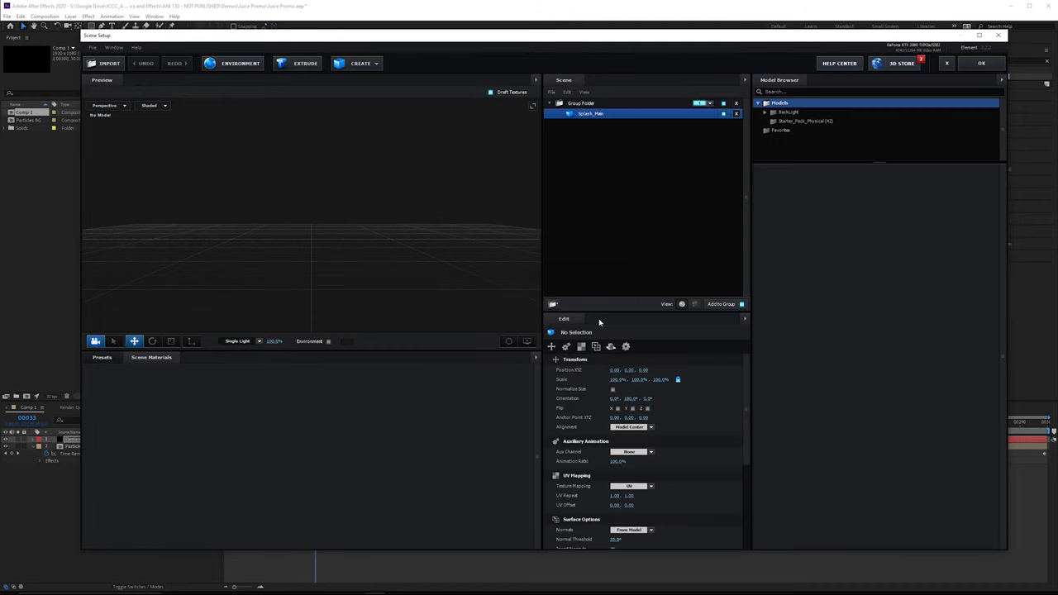
left_click(609, 374)
left_click(610, 373)
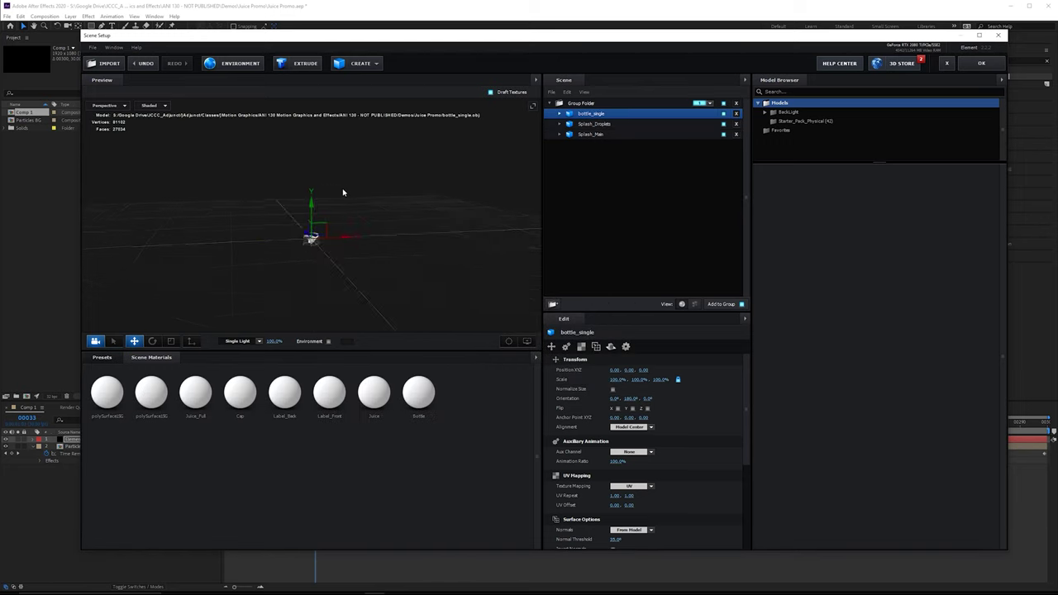
Scale the whole group folder to 1000% and inspect the bottle and splash, undoing any accidental move
left_click(583, 103)
left_click(618, 379)
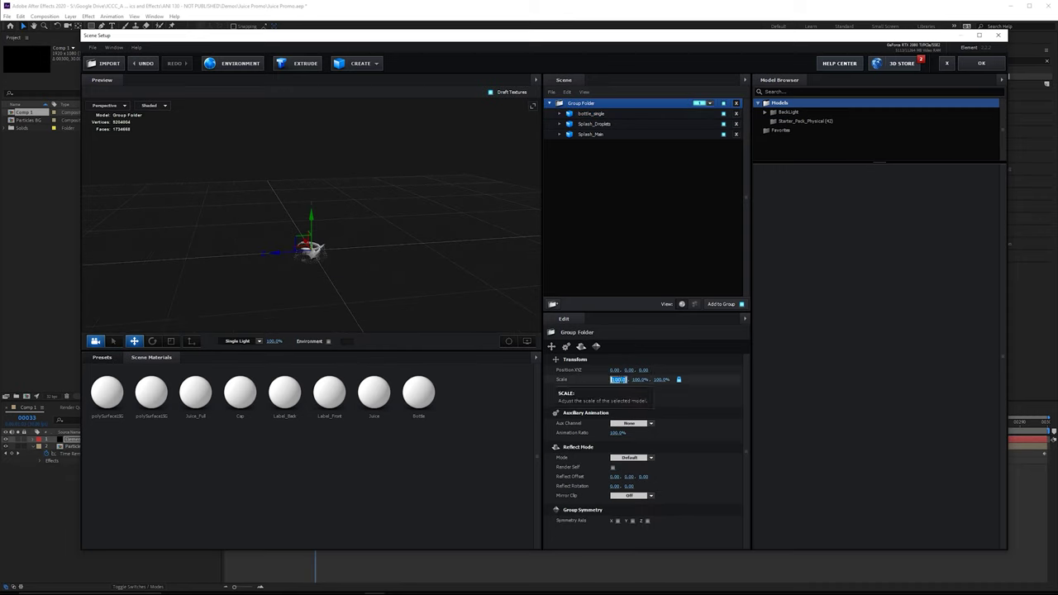
type("1000")
key("Return")
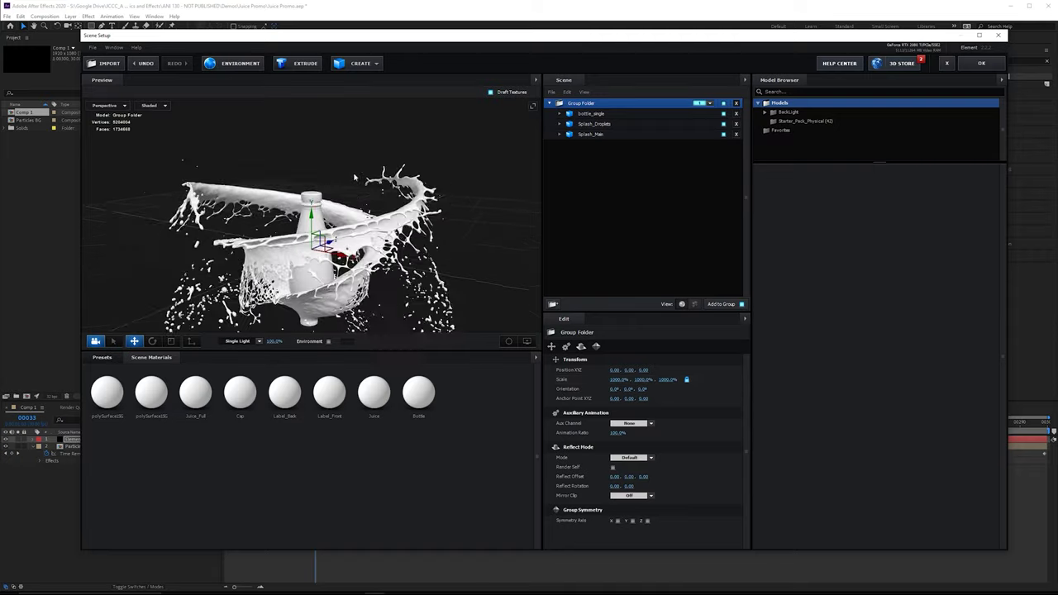
scroll(352, 191, "up", 3)
left_click_drag(344, 260, 509, 253)
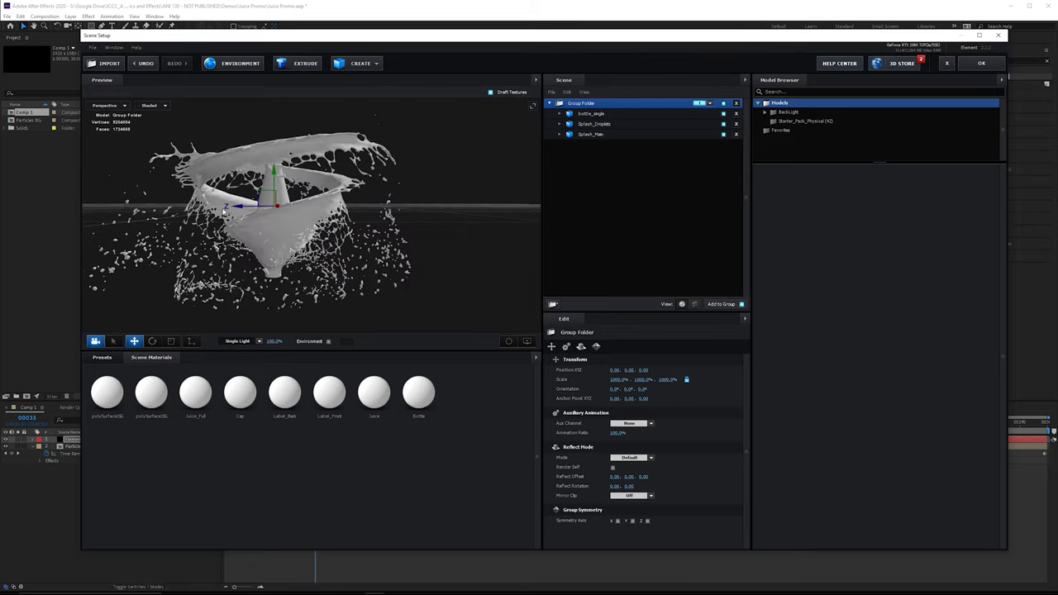
left_click_drag(246, 209, 339, 217)
key("ctrl+z")
Hide the Splash_Droplets and Splash_Main models so only the bottle is displayed
left_click_drag(418, 263, 356, 244)
left_click(723, 124)
left_click(724, 135)
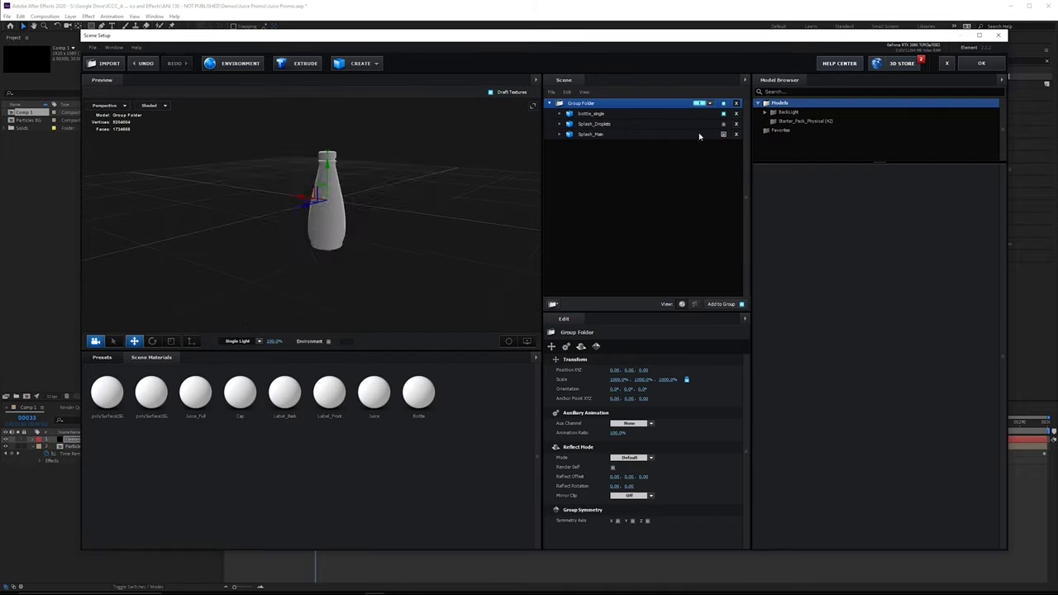
left_click_drag(338, 191, 449, 189)
scroll(371, 318, "down", 3)
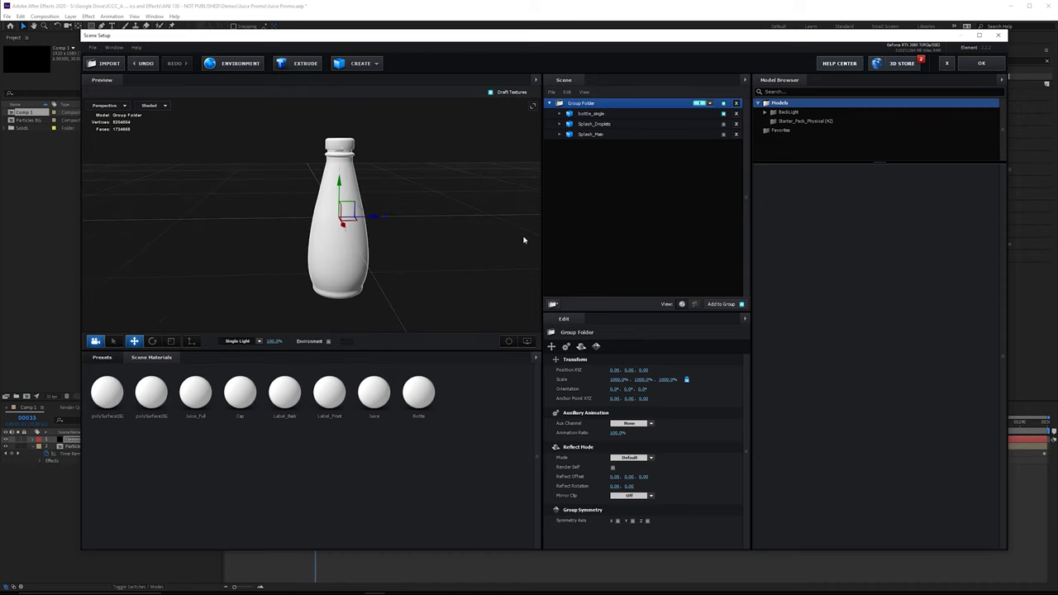
Turn off the ground grid in the scene preview
left_click(528, 341)
left_click(489, 315)
scroll(453, 215, "down", 2)
left_click_drag(453, 211, 432, 203)
scroll(432, 202, "up", 4)
scroll(434, 182, "up", 3)
Expand the bottle_single model to list its materials, select Juice_Full and inspect the bottle's shape
left_click(560, 113)
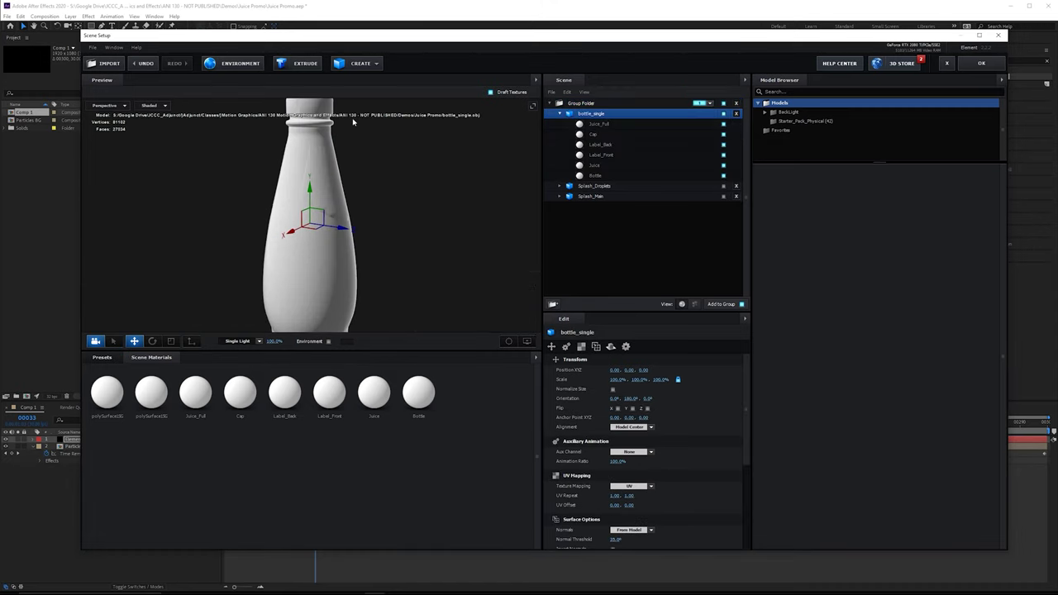
scroll(357, 125, "down", 3)
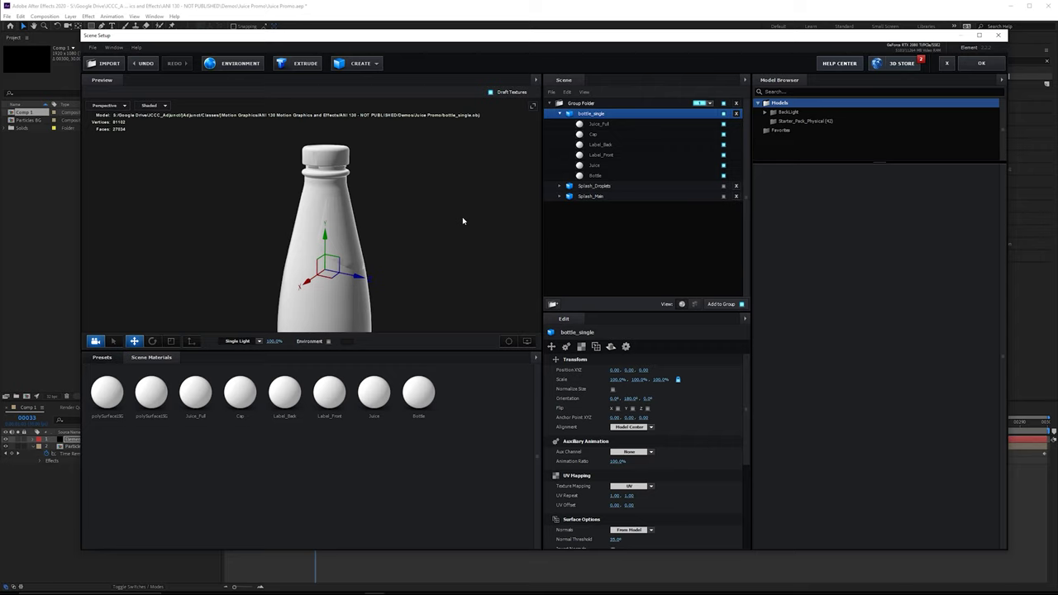
mouse_move(372, 223)
left_mouse_down()
mouse_move(445, 229)
mouse_move(323, 218)
mouse_move(374, 212)
mouse_move(379, 227)
left_mouse_up()
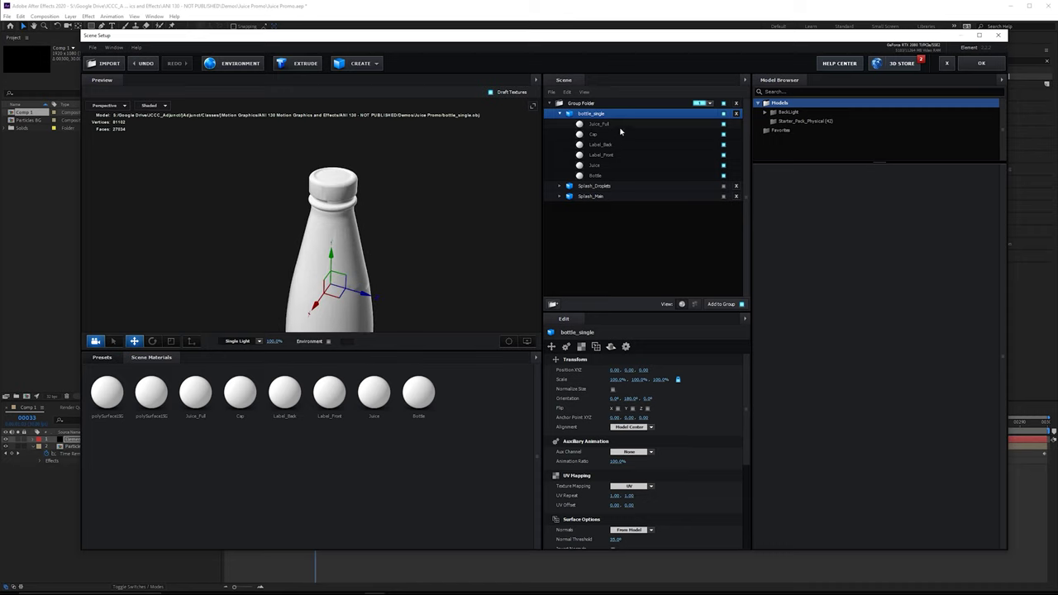
left_click(619, 127)
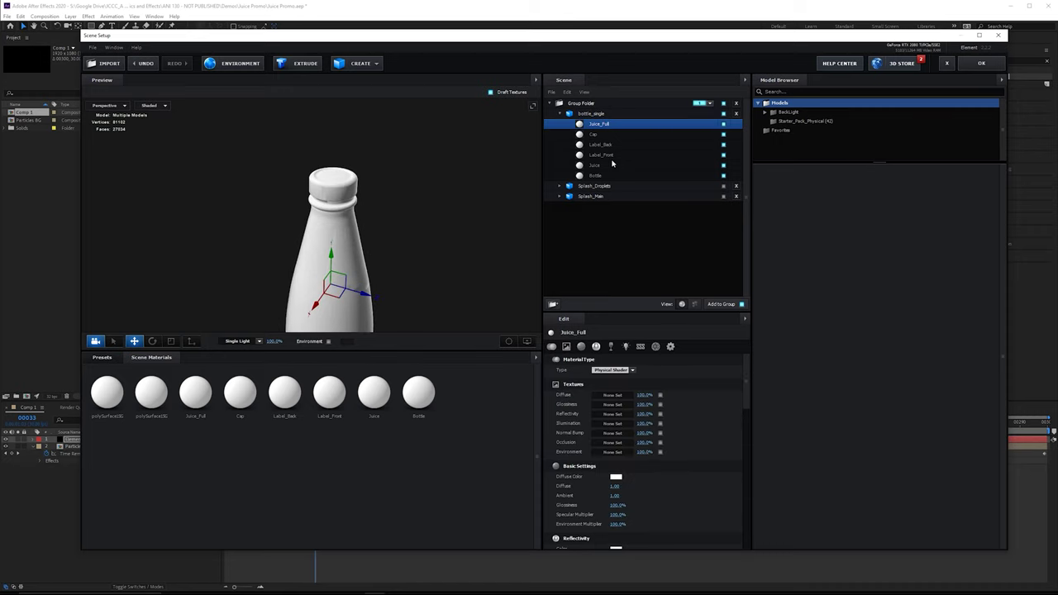
scroll(448, 159, "down", 4)
mouse_move(448, 160)
left_mouse_down()
mouse_move(420, 172)
mouse_move(435, 174)
left_mouse_up()
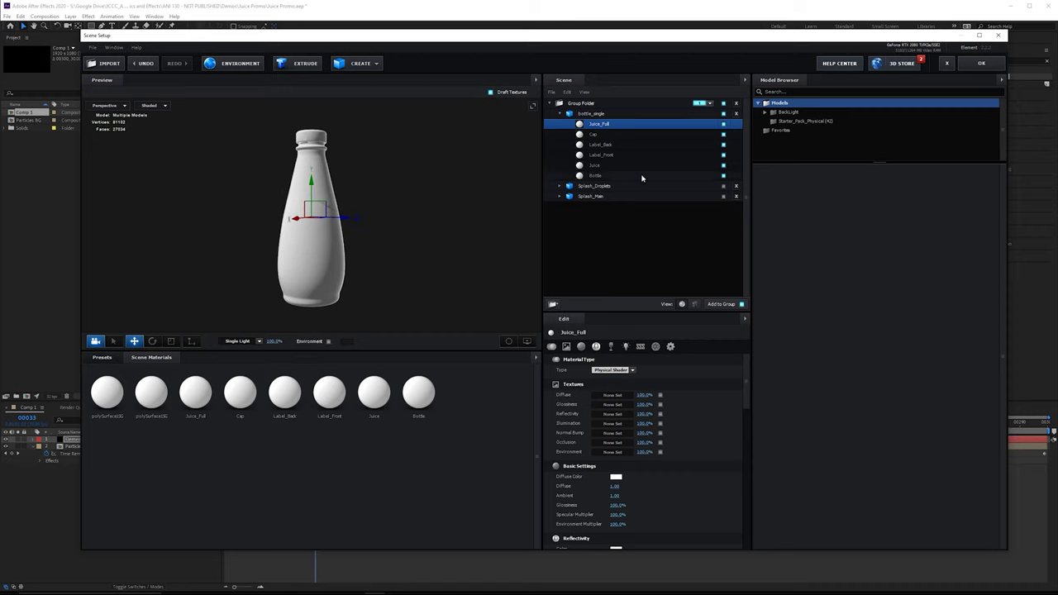
Toggle the Bottle and Juice_Full parts off and back on, and hide the Juice part of bottle_single
left_click(669, 176)
left_click(724, 176)
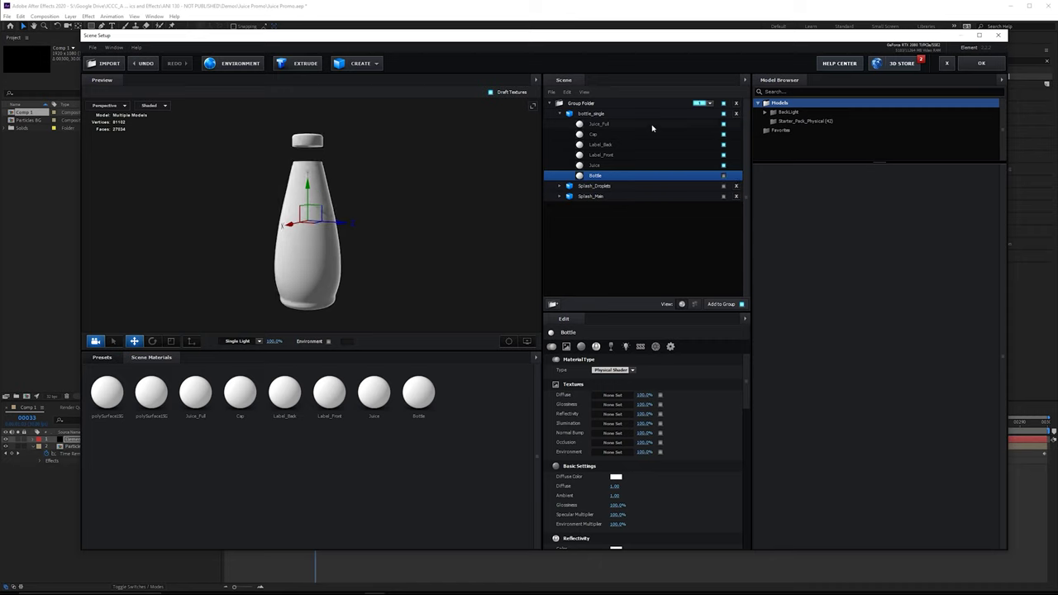
left_click(725, 125)
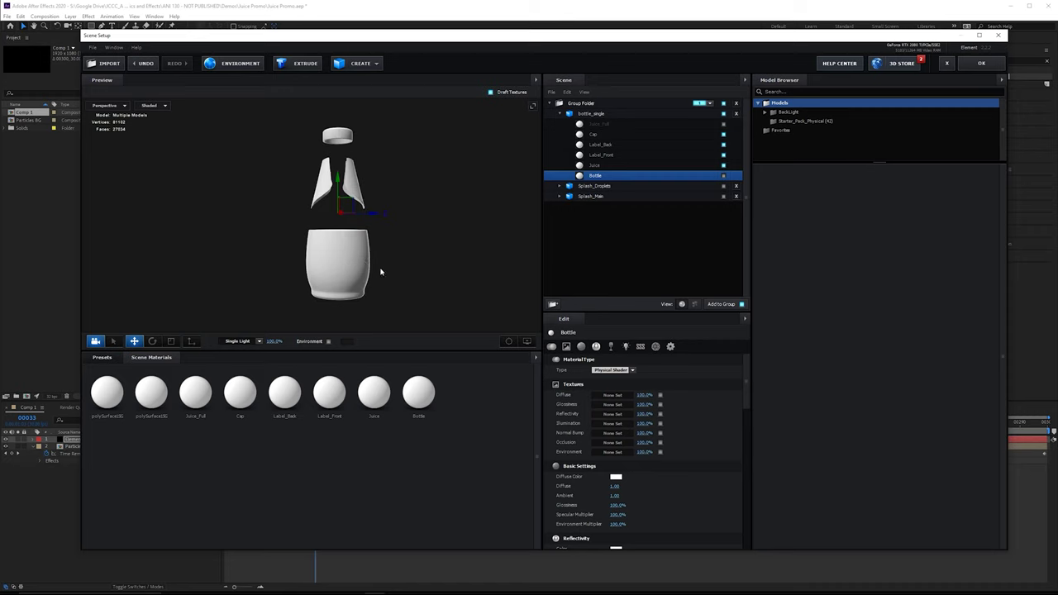
left_click(724, 165)
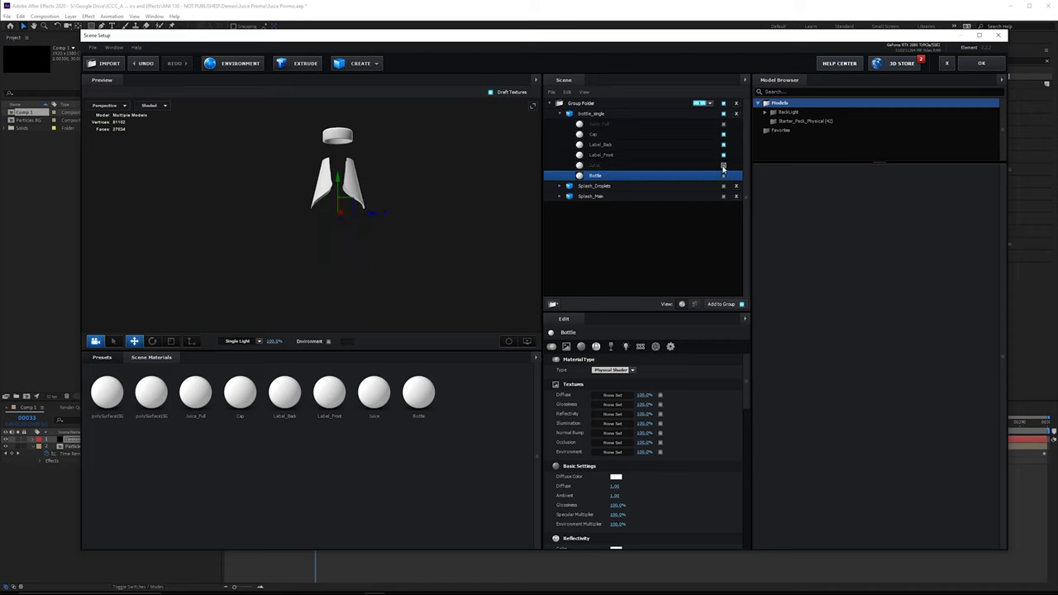
left_click(724, 125)
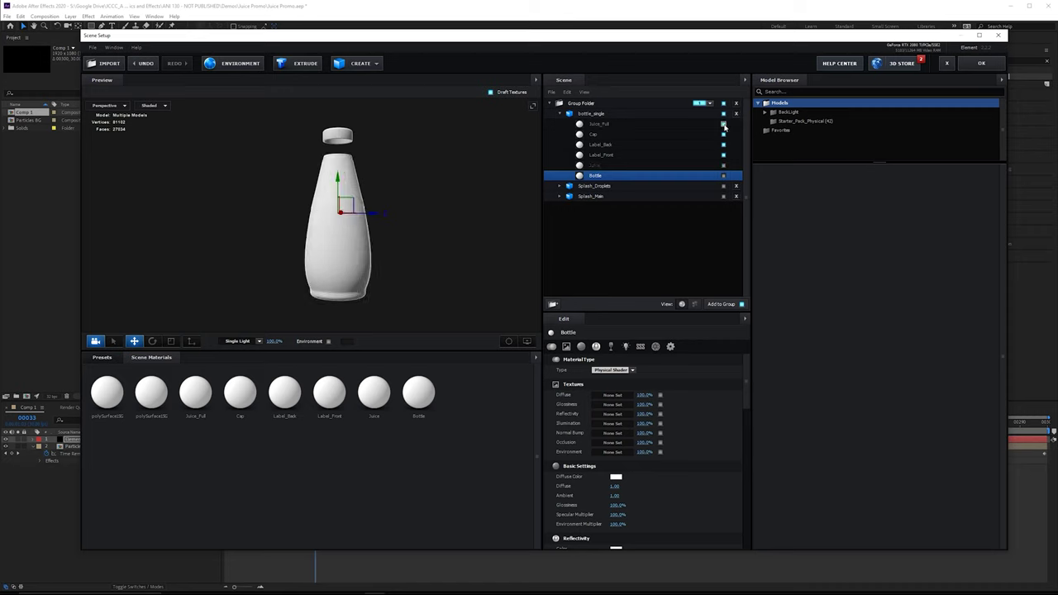
left_click(724, 176)
mouse_move(467, 217)
left_mouse_down()
mouse_move(408, 236)
mouse_move(468, 229)
mouse_move(471, 215)
mouse_move(371, 213)
left_mouse_up()
scroll(428, 231, "up", 4)
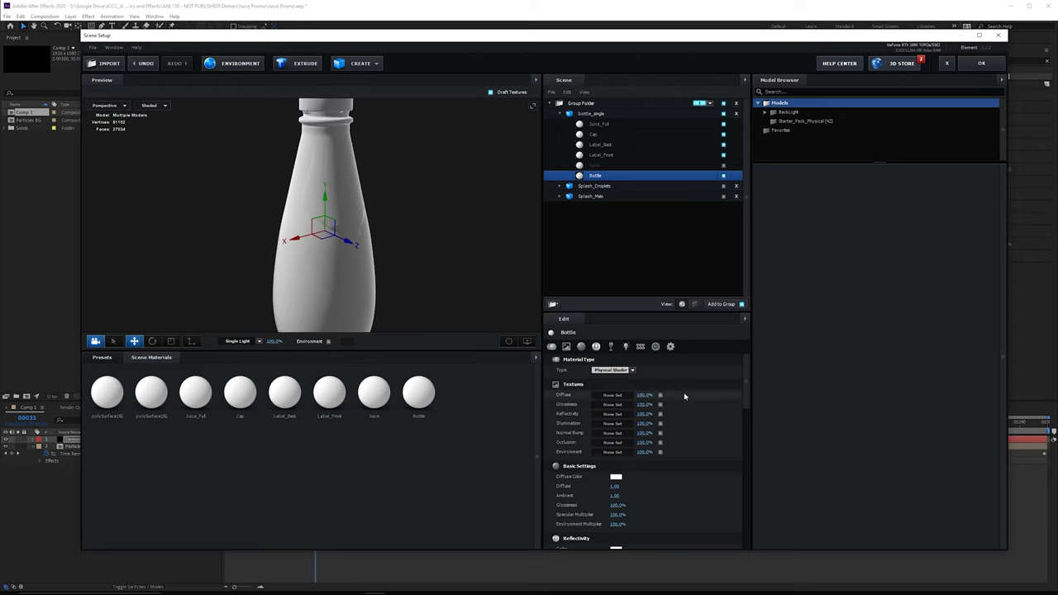
Browse the Translucent material presets in Pro_Shaders_2 for a glass look for the bottle
left_click(102, 357)
left_click(119, 405)
double_click(124, 396)
left_click(130, 497)
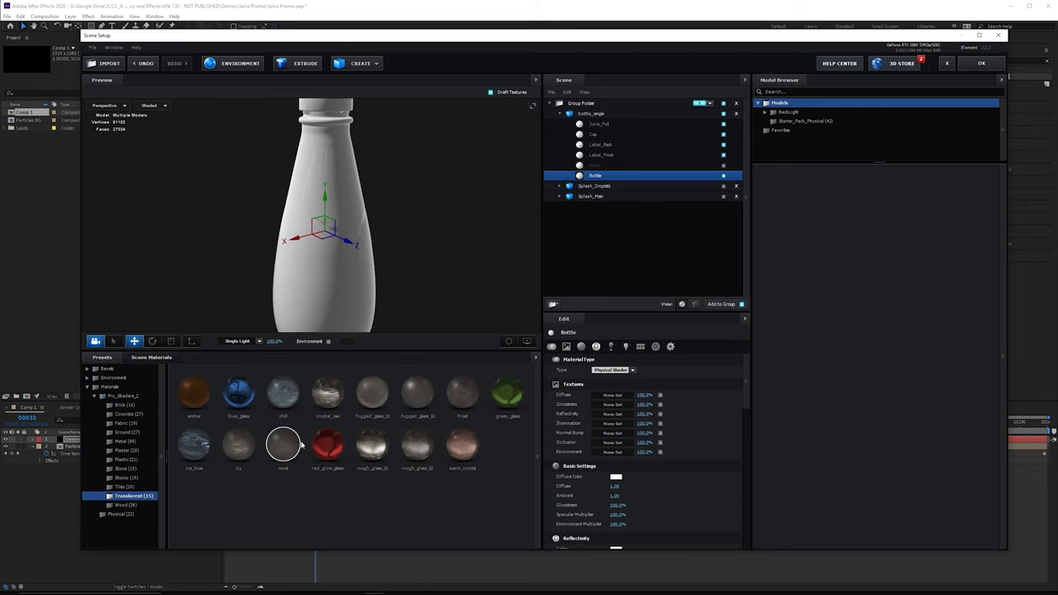
scroll(441, 270, "down", 2)
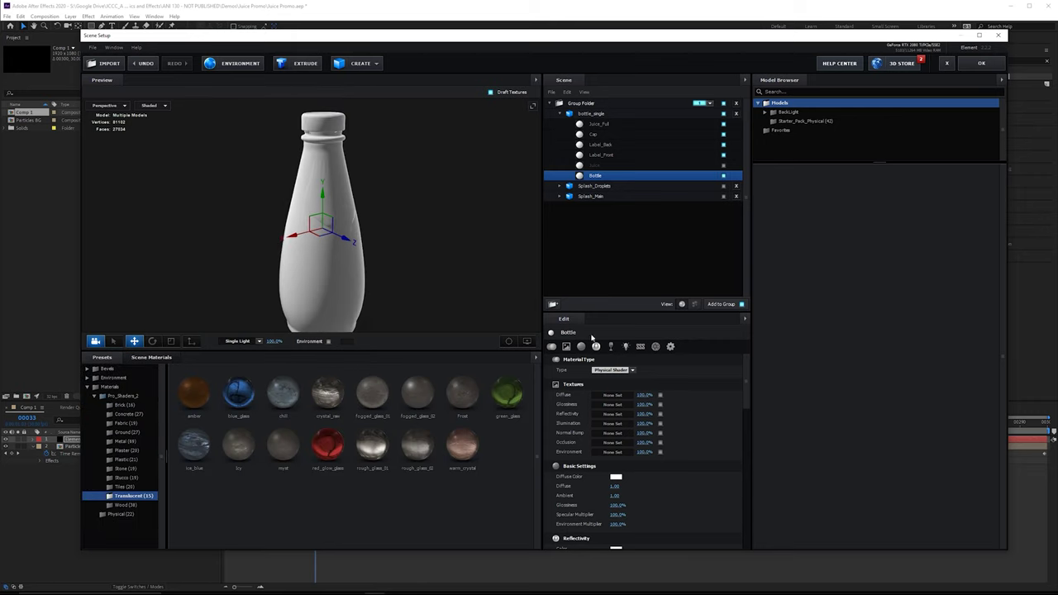
Set the Bottle material's reflectivity intensity to 100% and inspect the reflections from several angles
left_click_drag(747, 387, 750, 417)
left_click_drag(615, 447, 758, 454)
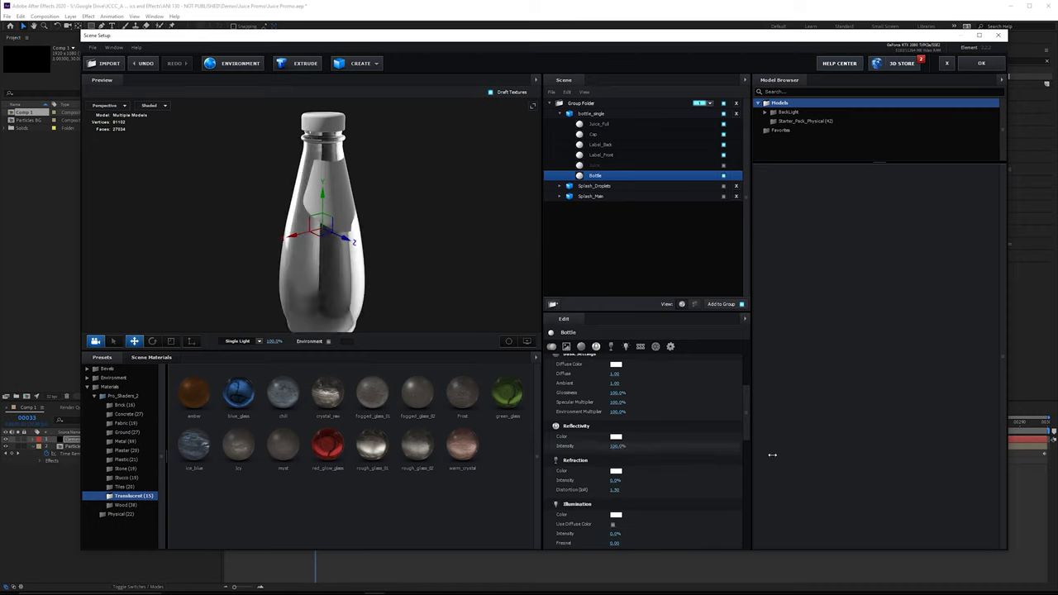
left_click_drag(435, 272, 459, 233)
left_click_drag(522, 261, 469, 242)
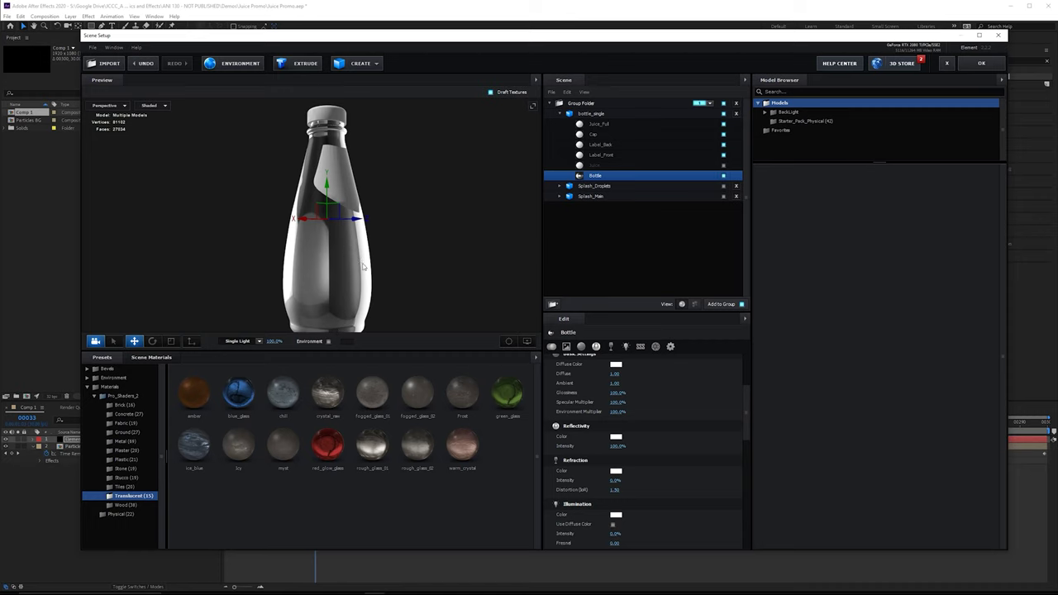
left_click_drag(369, 267, 390, 270)
Show the environment behind the bottle in the preview and apply the Lobby preset from V1_Environment
left_click(328, 342)
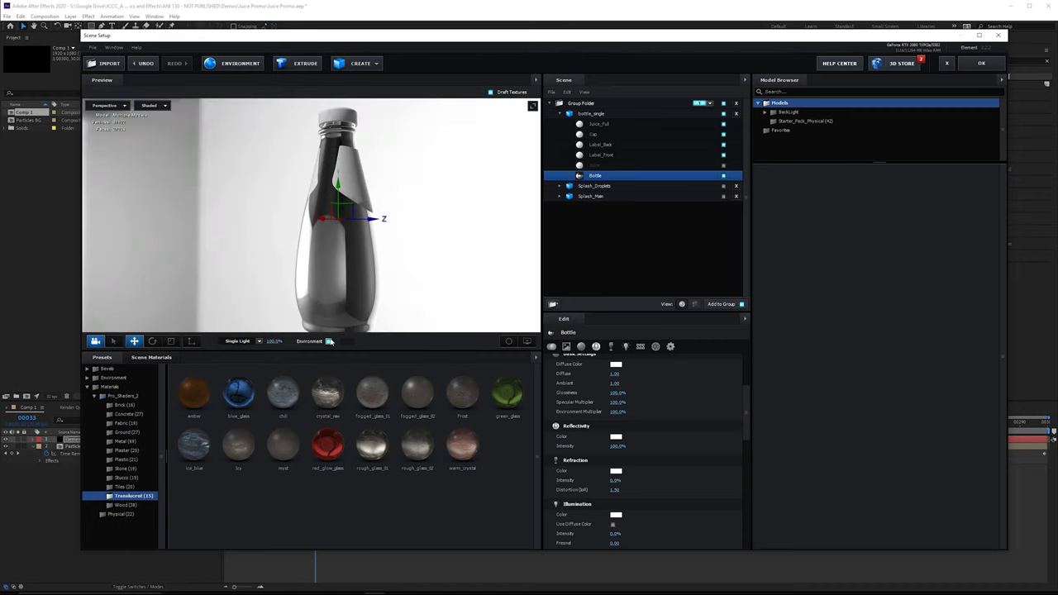
mouse_move(229, 276)
left_mouse_down()
mouse_move(91, 248)
mouse_move(58, 213)
mouse_move(206, 206)
mouse_move(288, 229)
mouse_move(260, 260)
mouse_move(135, 274)
mouse_move(210, 279)
left_mouse_up()
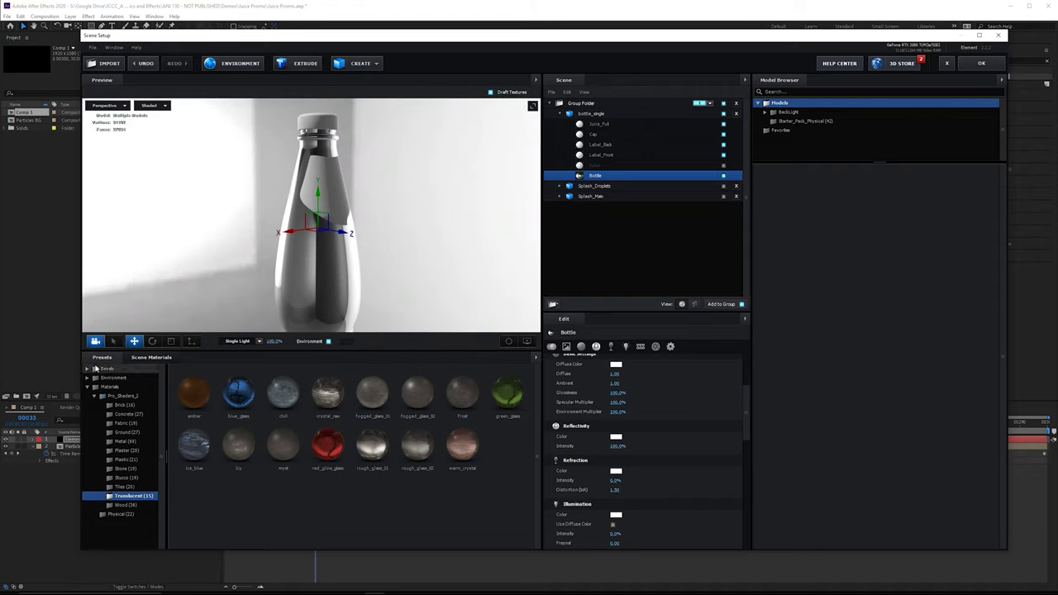
left_click(117, 379)
left_click(137, 406)
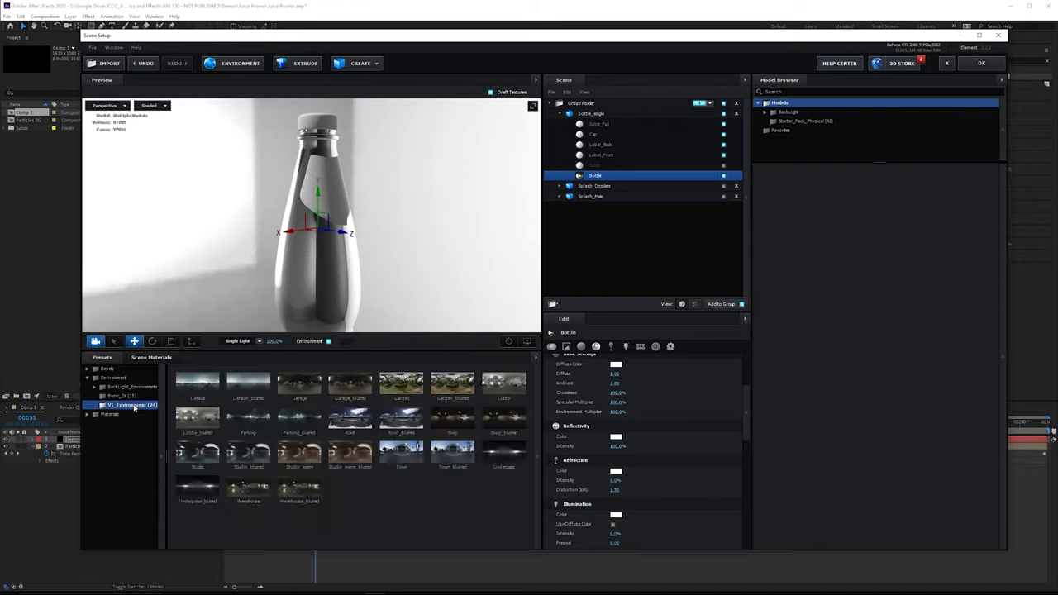
left_click(504, 383)
mouse_move(454, 273)
left_mouse_down()
mouse_move(475, 276)
mouse_move(458, 277)
left_mouse_up()
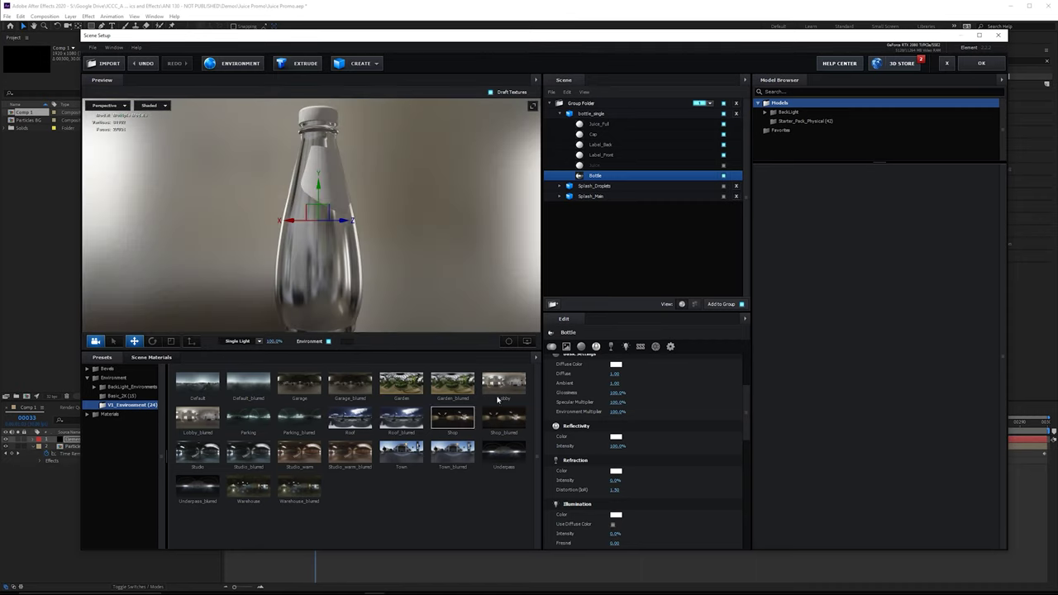
left_click(499, 390)
left_click_drag(256, 262, 140, 259)
left_click(501, 387)
left_click_drag(374, 271, 343, 213)
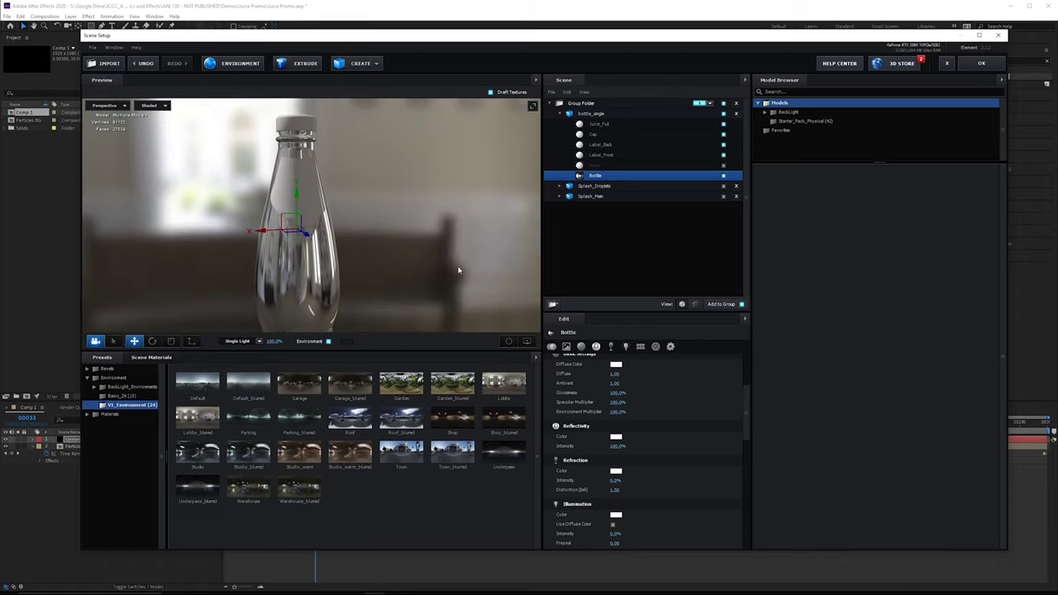
left_click_drag(436, 283, 437, 236)
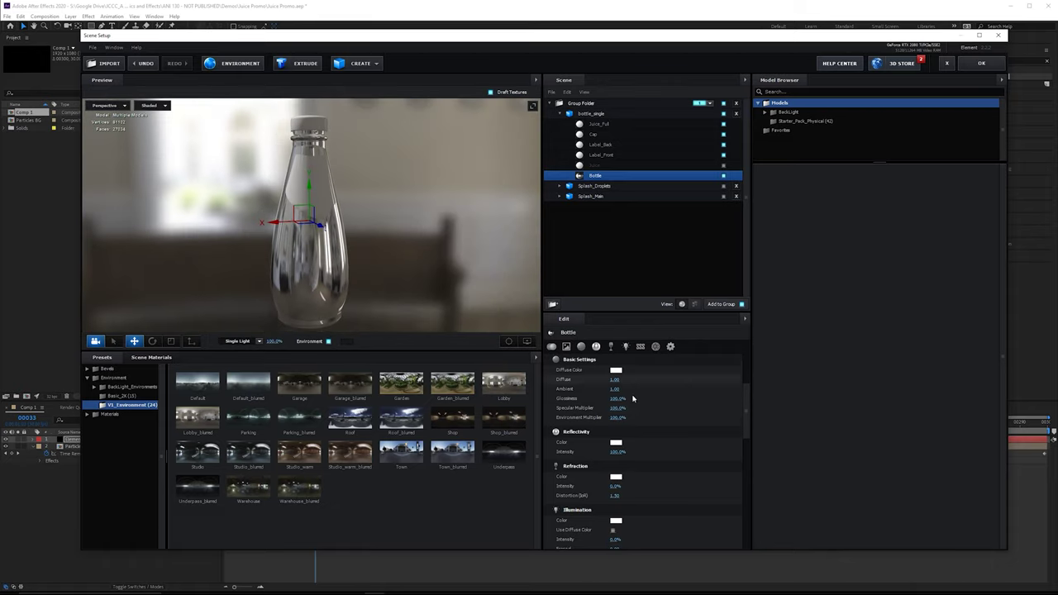
Make the Bottle material see-through by setting its Force Opacity to 10%
mouse_move(618, 398)
left_mouse_down()
mouse_move(601, 397)
mouse_move(631, 398)
left_mouse_up()
mouse_move(751, 409)
left_mouse_down()
mouse_move(751, 429)
mouse_move(749, 412)
left_mouse_up()
left_click_drag(614, 389, 609, 389)
left_click_drag(746, 419, 744, 530)
mouse_move(616, 386)
left_mouse_down()
mouse_move(585, 386)
mouse_move(595, 386)
left_mouse_up()
left_click_drag(497, 195, 432, 197)
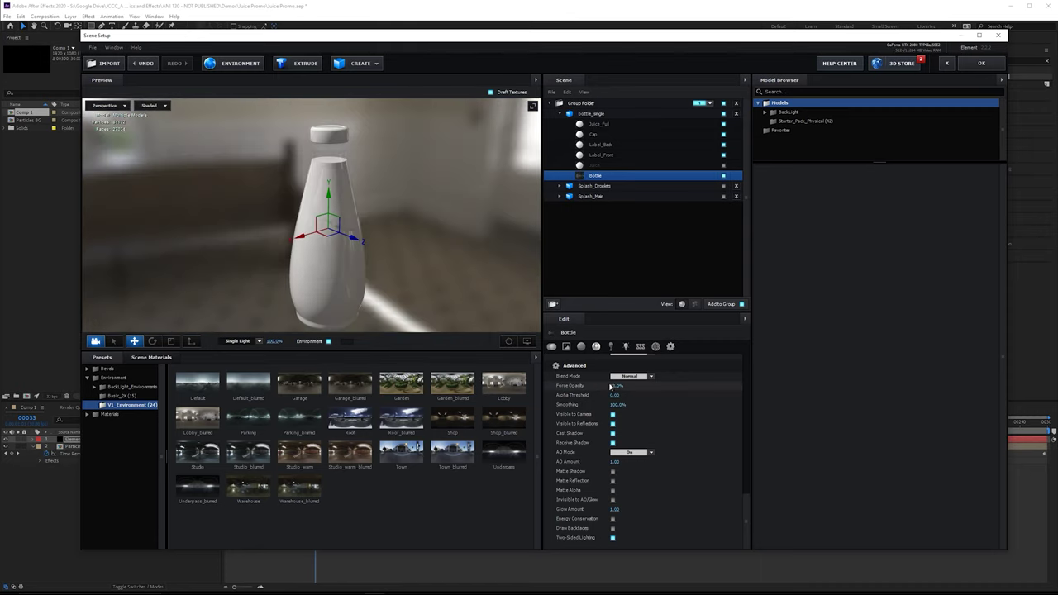
left_click(617, 386)
key("Return")
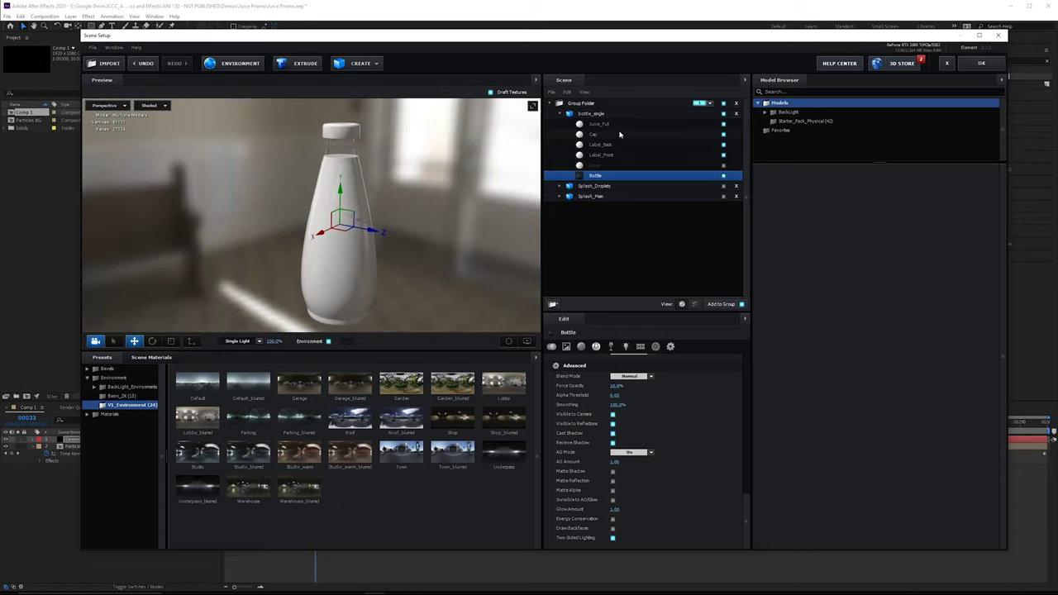
Set the Juice_Full material's diffuse color to a yellow, #FFD100
left_click(621, 126)
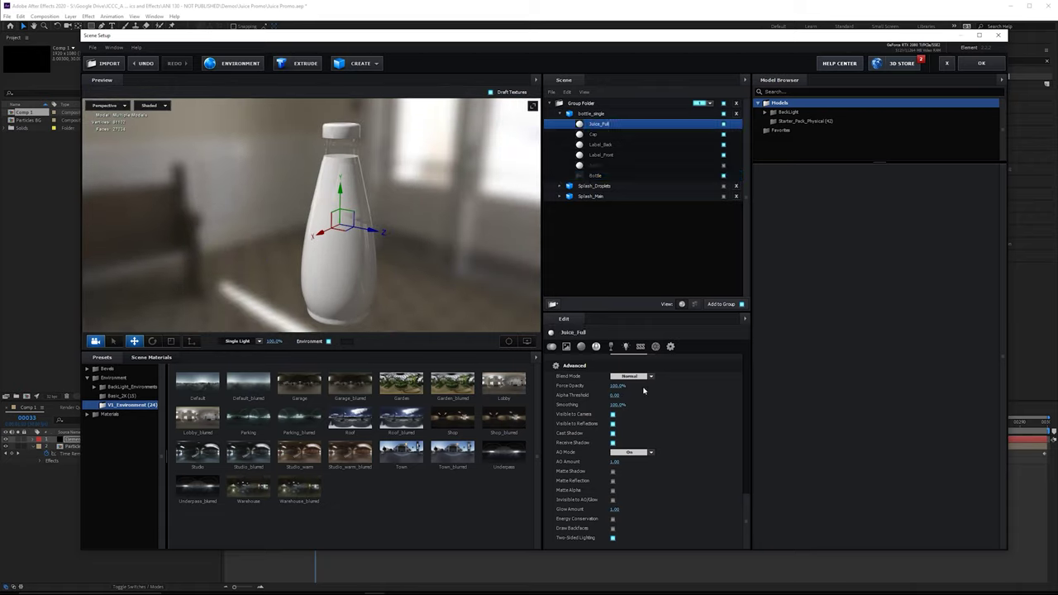
scroll(697, 463, "up", 5)
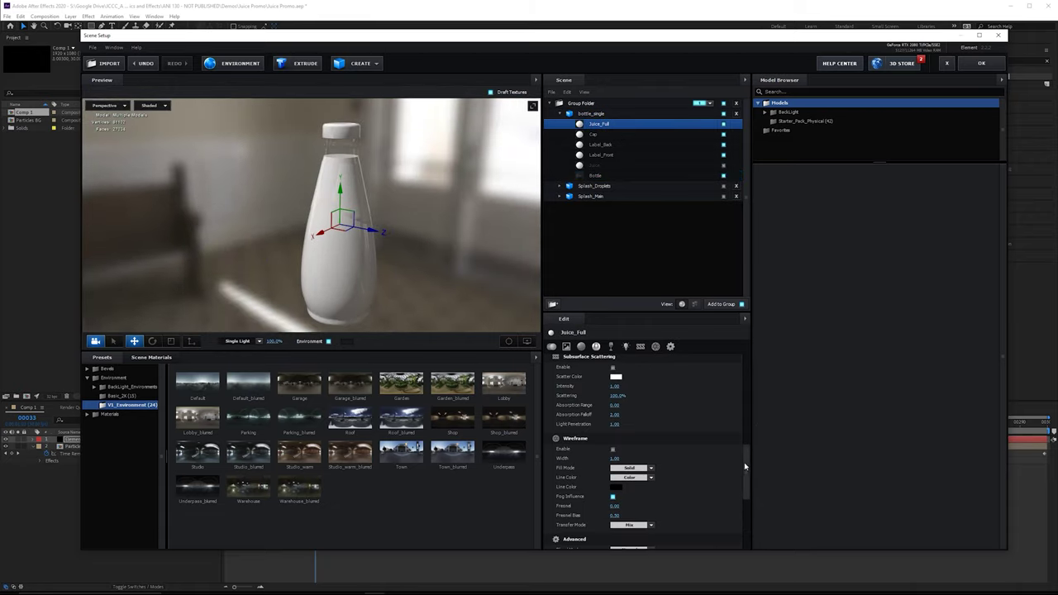
scroll(748, 372, "up", 3)
left_click(616, 477)
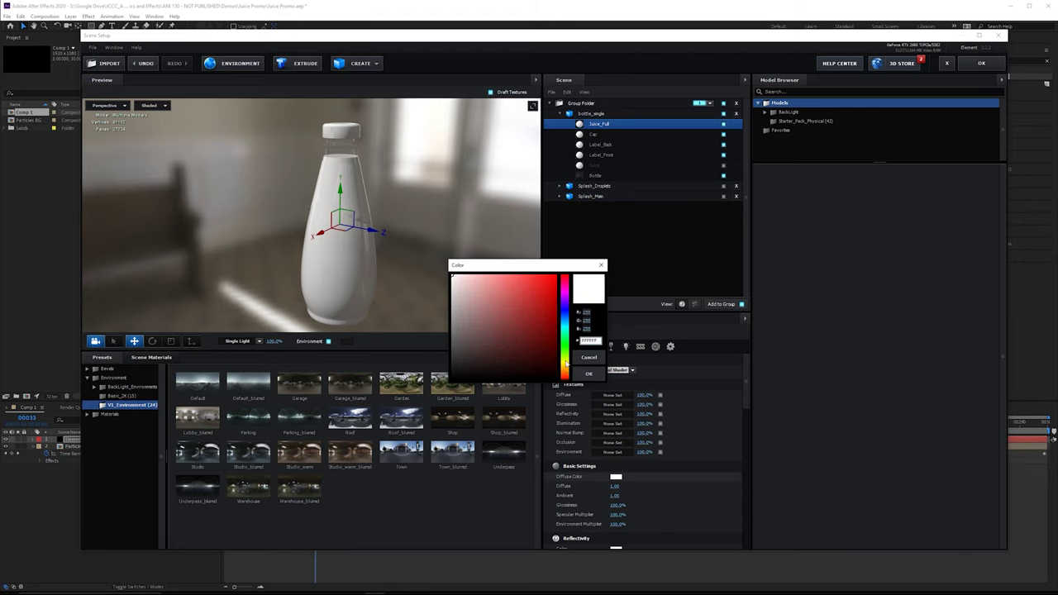
left_click(566, 369)
left_click_drag(541, 302, 560, 273)
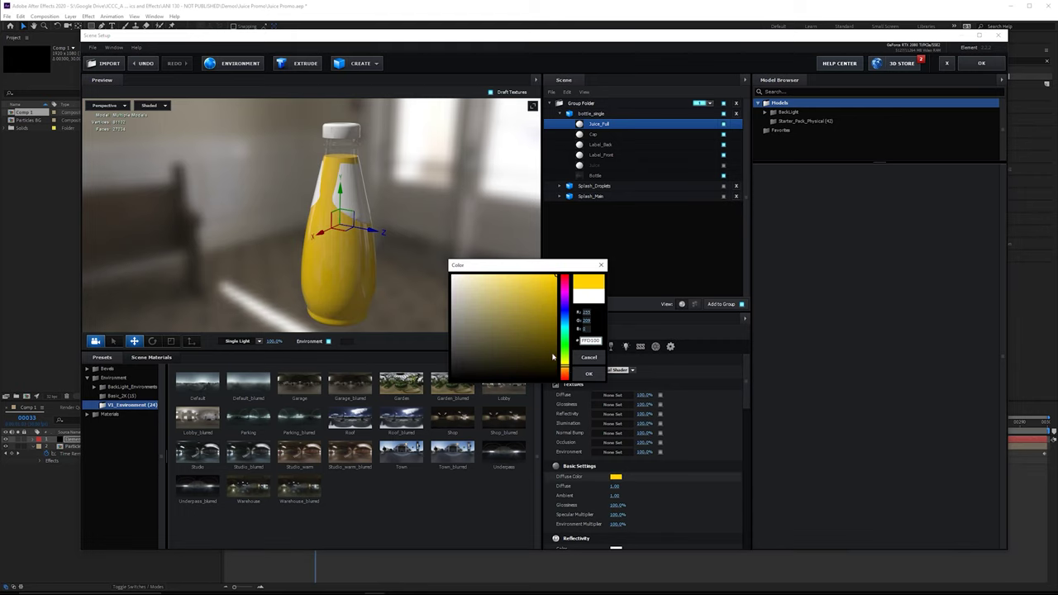
left_click(588, 374)
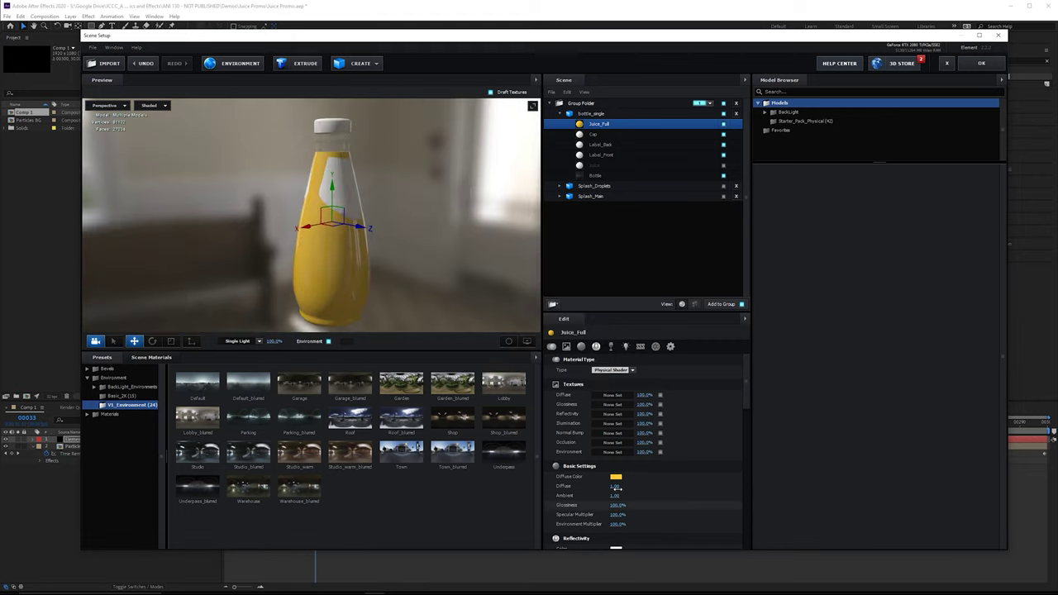
Raise Juice_Full's reflectivity intensity and tint its reflectivity color light orange, #FFC351
scroll(616, 492, "down", 3)
mouse_move(616, 500)
left_mouse_down()
mouse_move(644, 497)
mouse_move(634, 500)
left_mouse_up()
left_click(616, 491)
mouse_move(657, 553)
left_mouse_down()
mouse_move(656, 540)
mouse_move(659, 549)
left_mouse_up()
left_click_drag(619, 454, 617, 435)
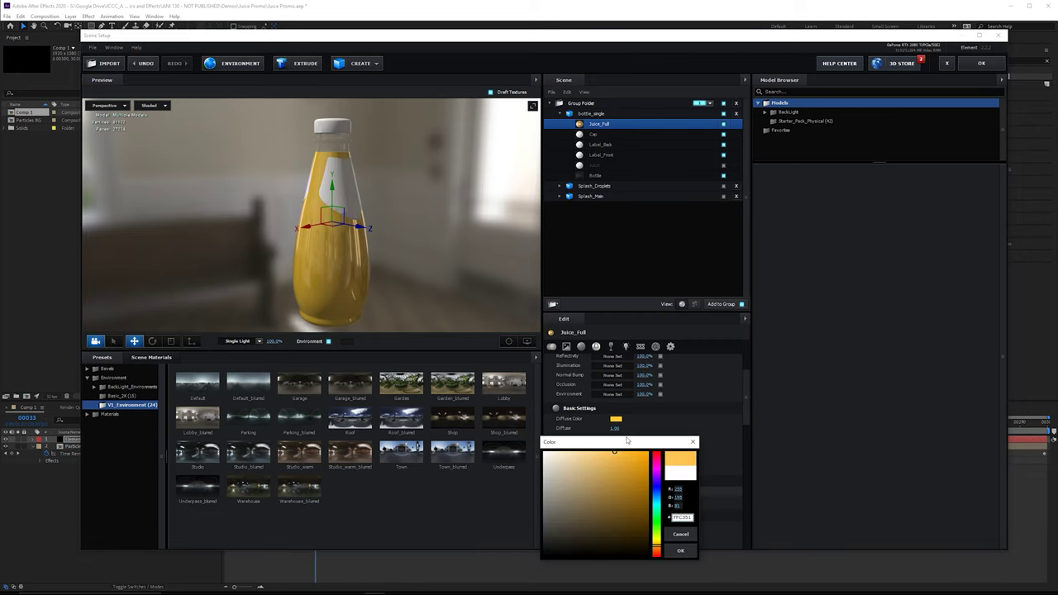
left_click(681, 551)
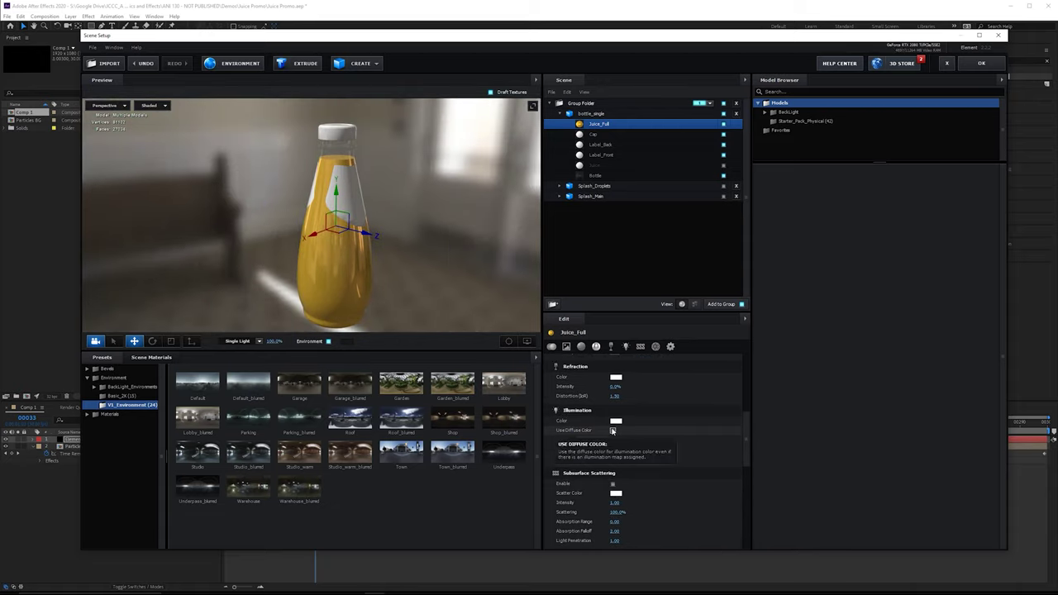
Enable Use Diffuse Color for Juice_Full's illumination and raise the illumination intensity so the juice glows slightly
left_click(613, 430)
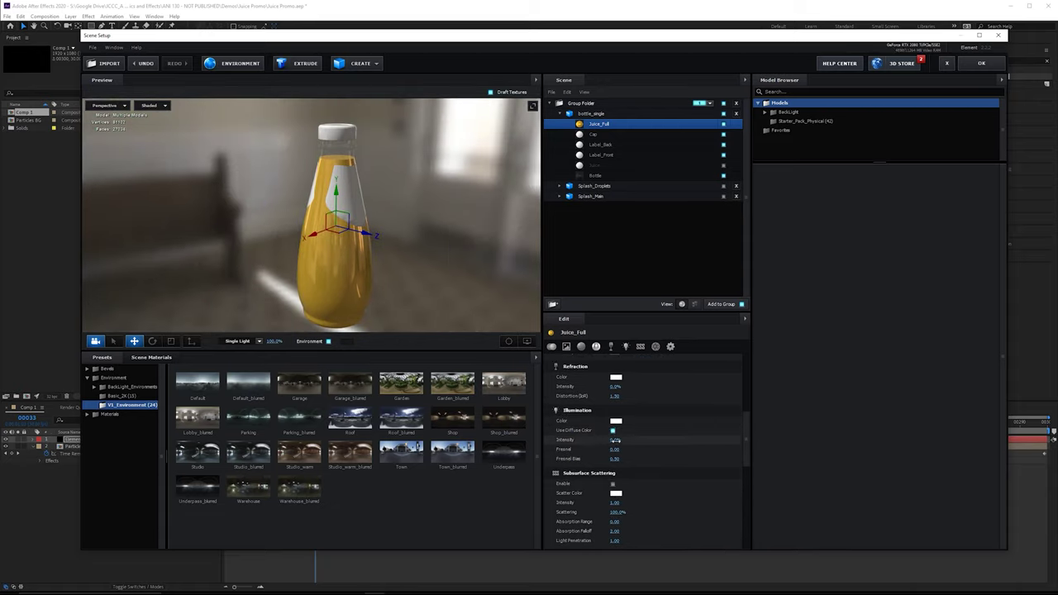
left_click_drag(619, 441, 626, 440)
left_click_drag(473, 298, 331, 283)
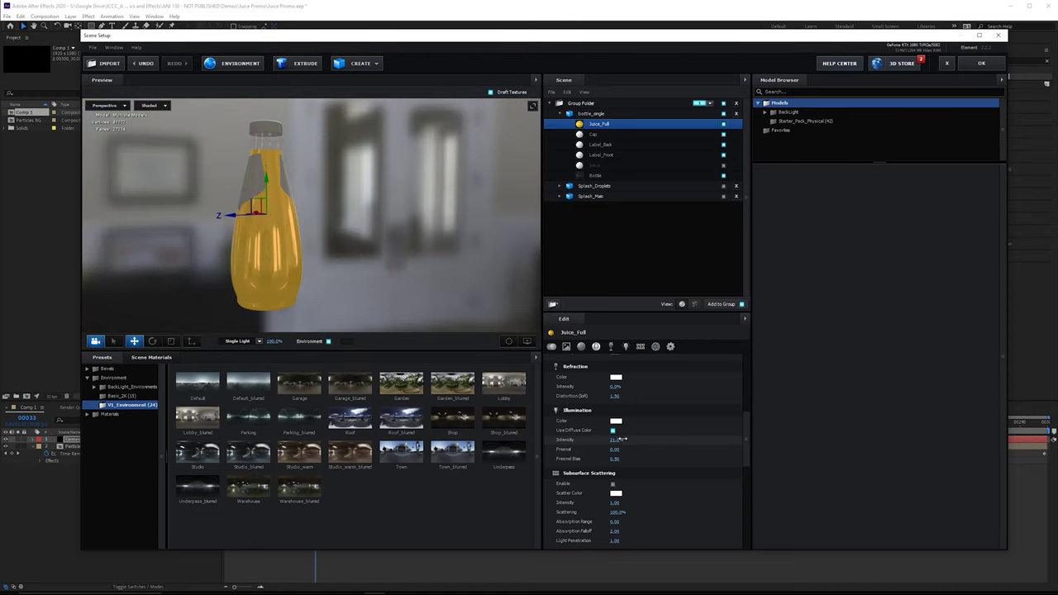
left_click_drag(620, 440, 626, 439)
left_click_drag(364, 215, 486, 273)
Load tym.png as the diffuse texture of the Cap material
left_click(592, 135)
left_click_drag(443, 168, 435, 199)
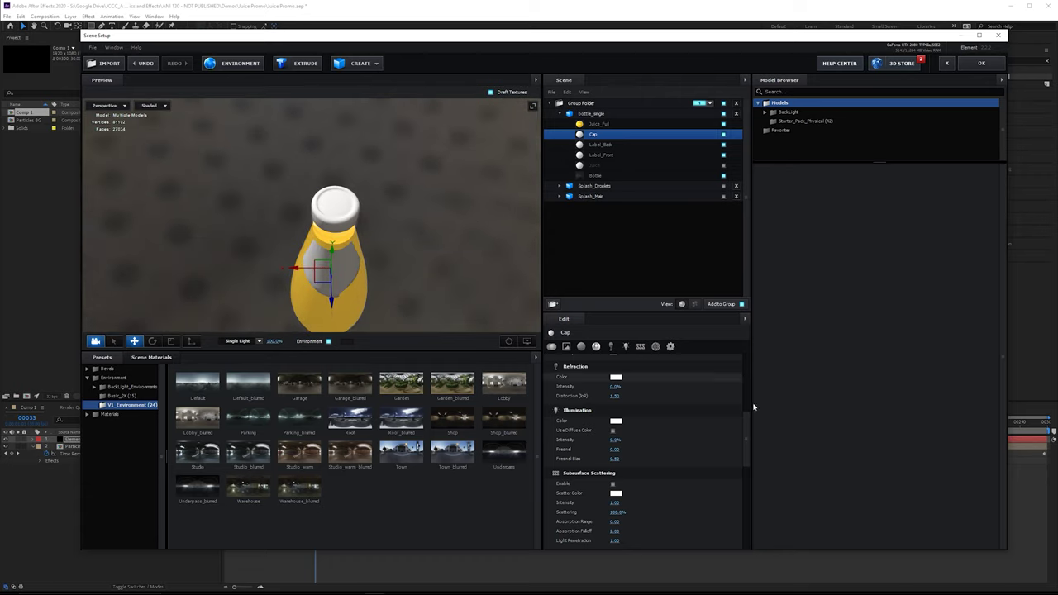
left_click_drag(748, 418, 756, 334)
scroll(402, 204, "up", 2)
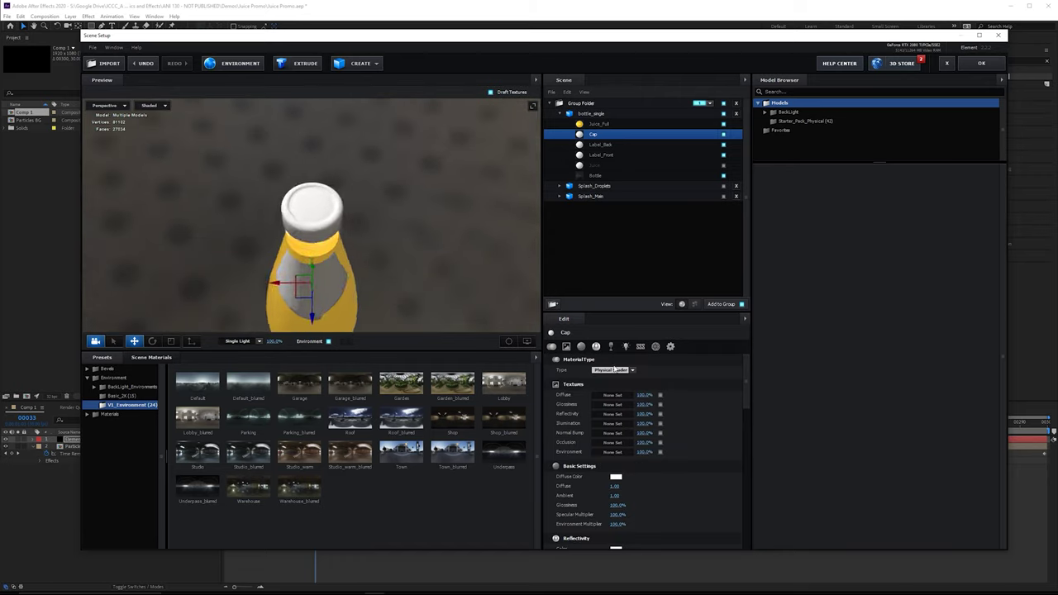
left_click(613, 395)
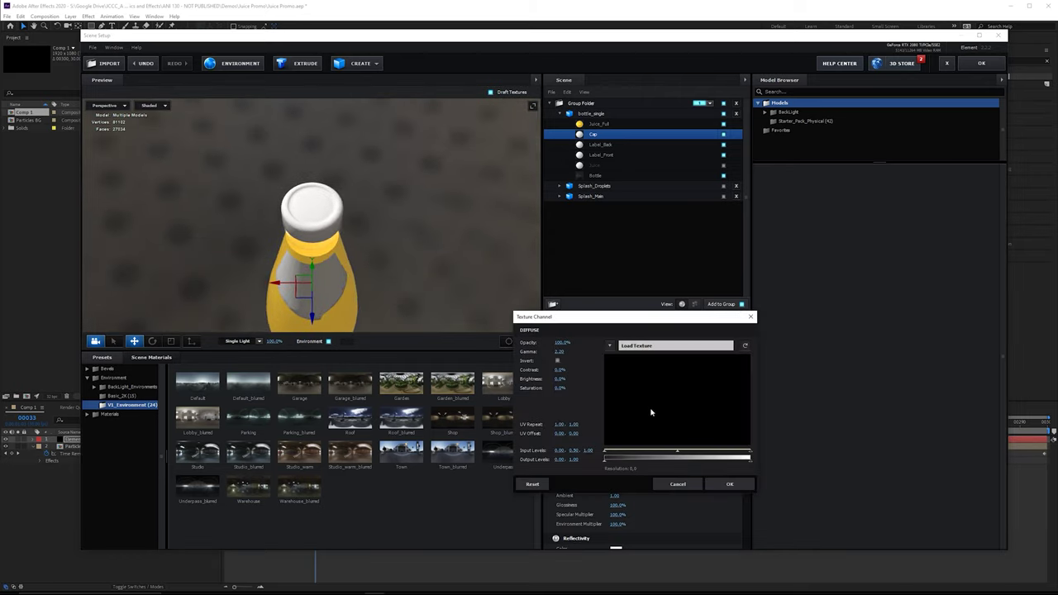
left_click(684, 351)
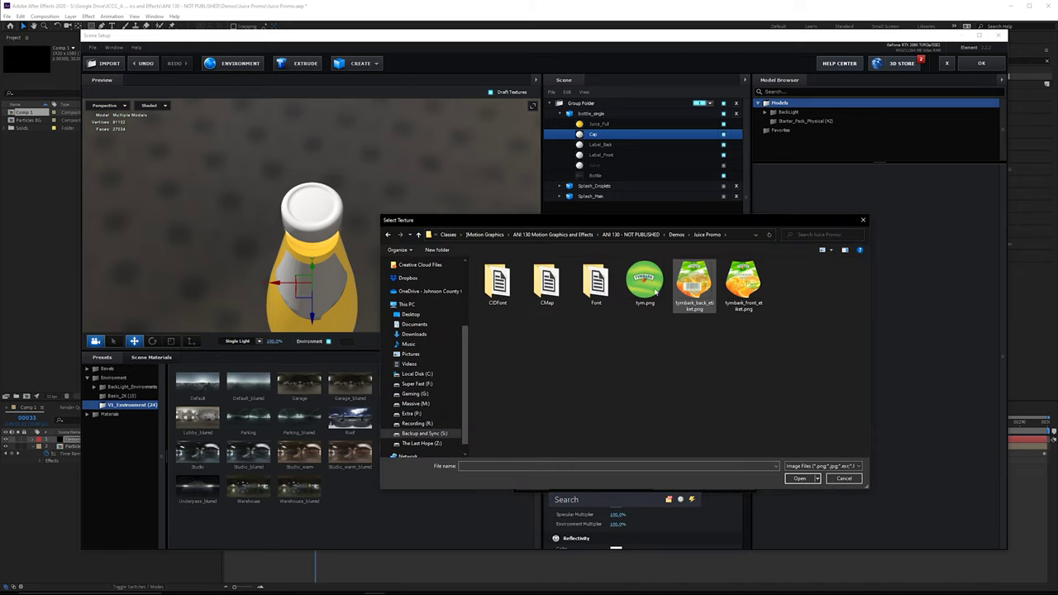
double_click(650, 282)
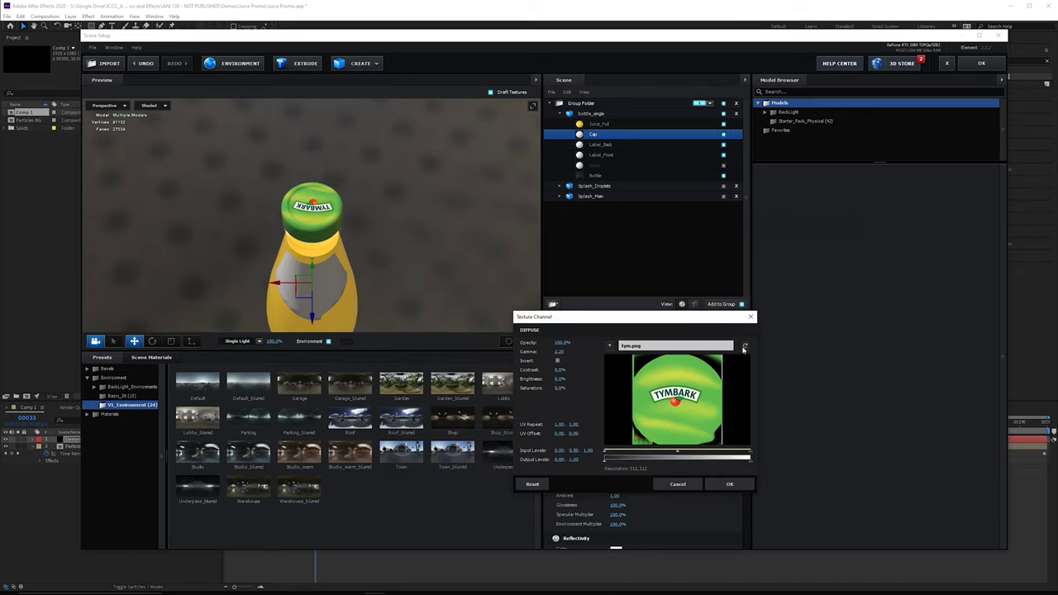
left_click(729, 485)
left_click_drag(448, 220, 389, 239)
Copy the Cap's diffuse texture into its Reflectivity texture channel and raise the reflectivity intensity
scroll(650, 392, "down", 3)
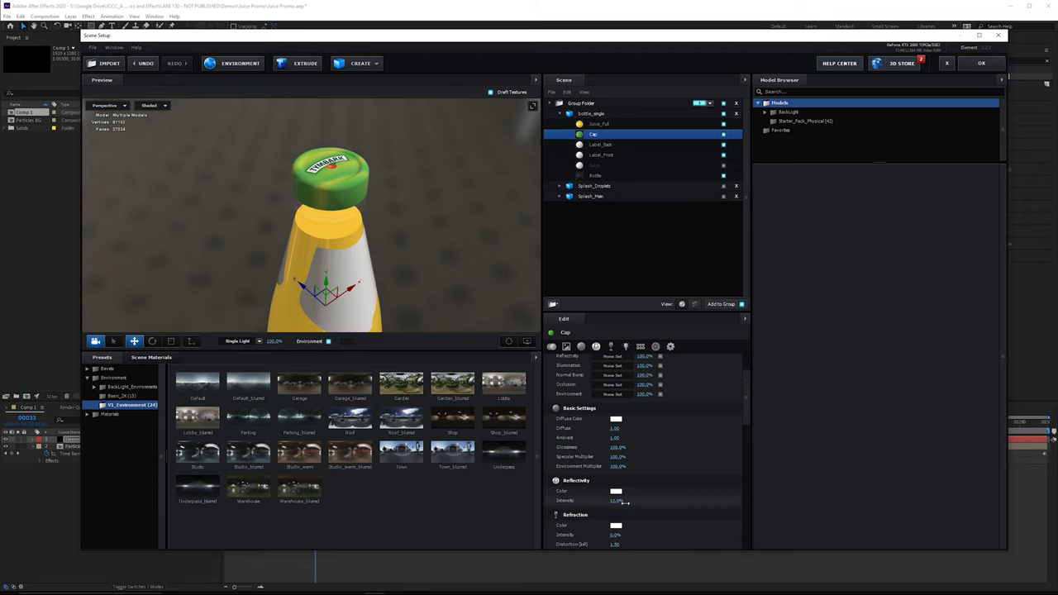
left_click_drag(626, 501, 704, 504)
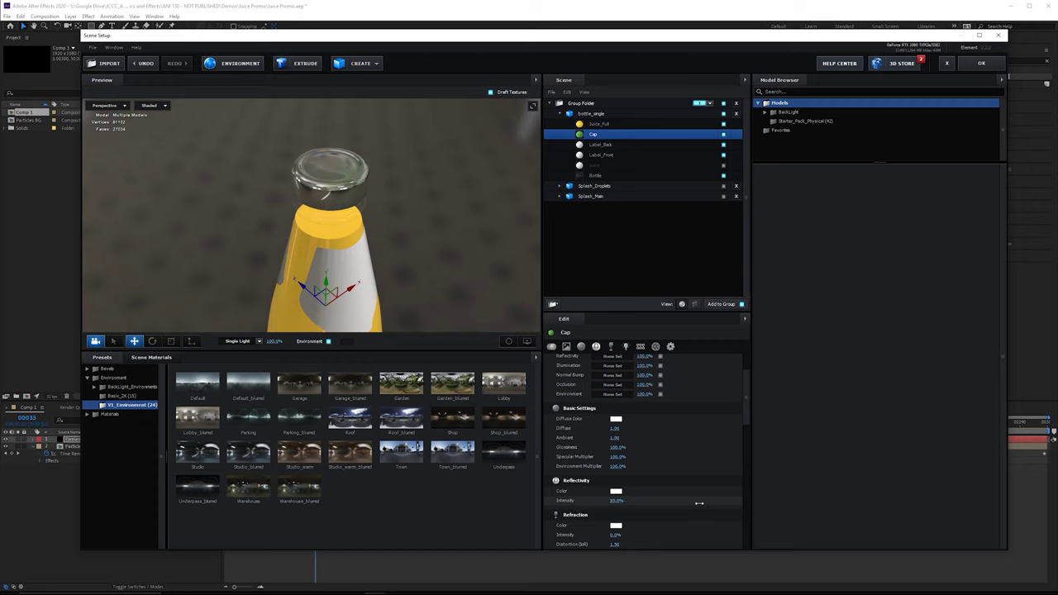
scroll(666, 384, "up", 3)
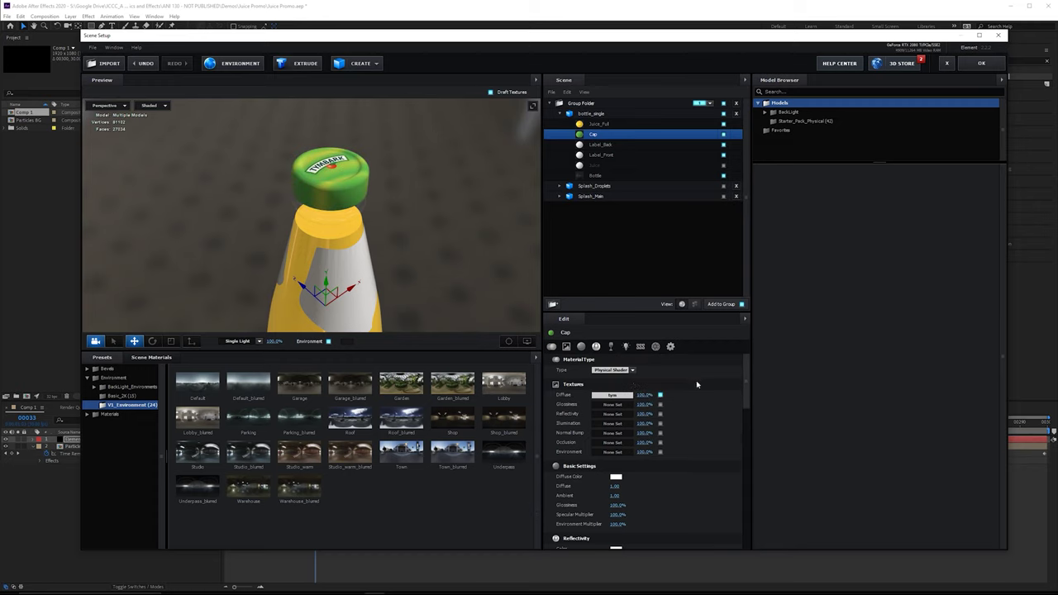
right_click(611, 398)
left_click(633, 412)
right_click(616, 414)
left_click(634, 440)
scroll(584, 391, "down", 1)
scroll(584, 390, "down", 2)
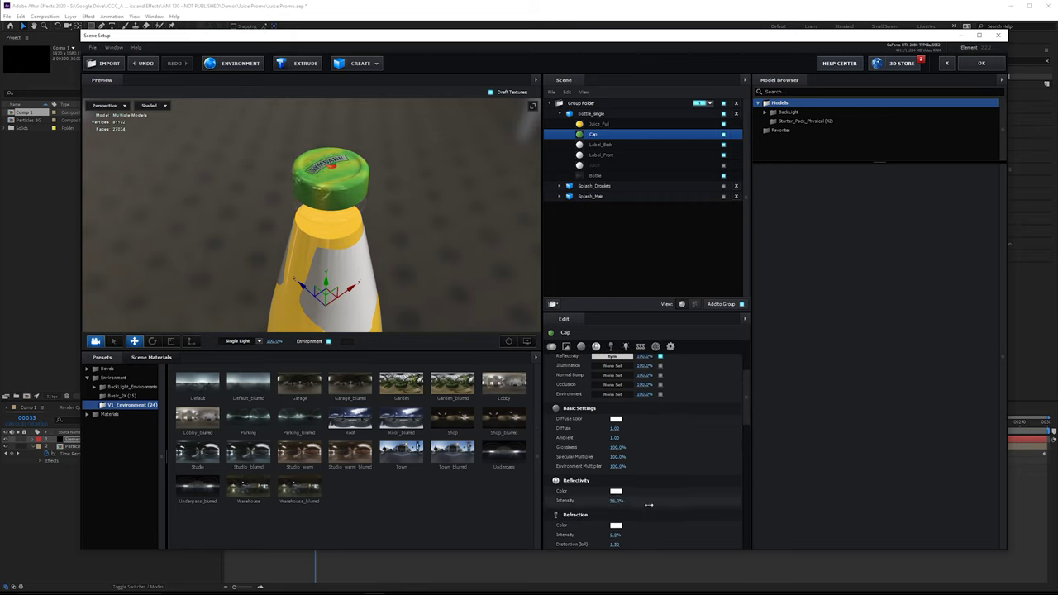
Lower the Cap material's glossiness to 70%, checking the reflections up close
scroll(355, 217, "up", 3)
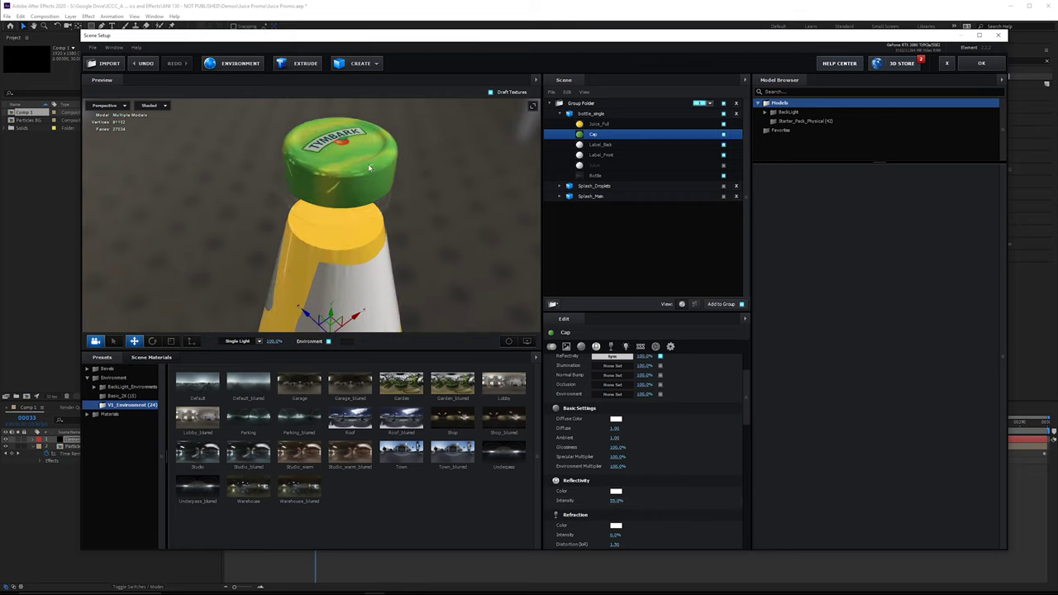
left_click_drag(356, 217, 358, 148)
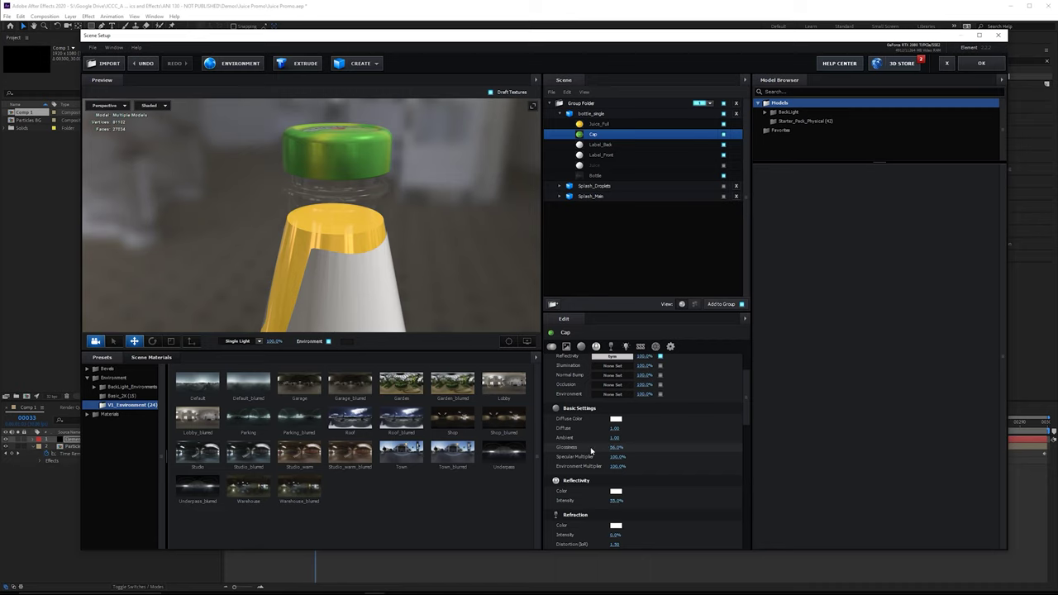
left_click_drag(299, 208, 285, 232)
left_click_drag(616, 447, 624, 447)
left_click_drag(291, 222, 361, 239)
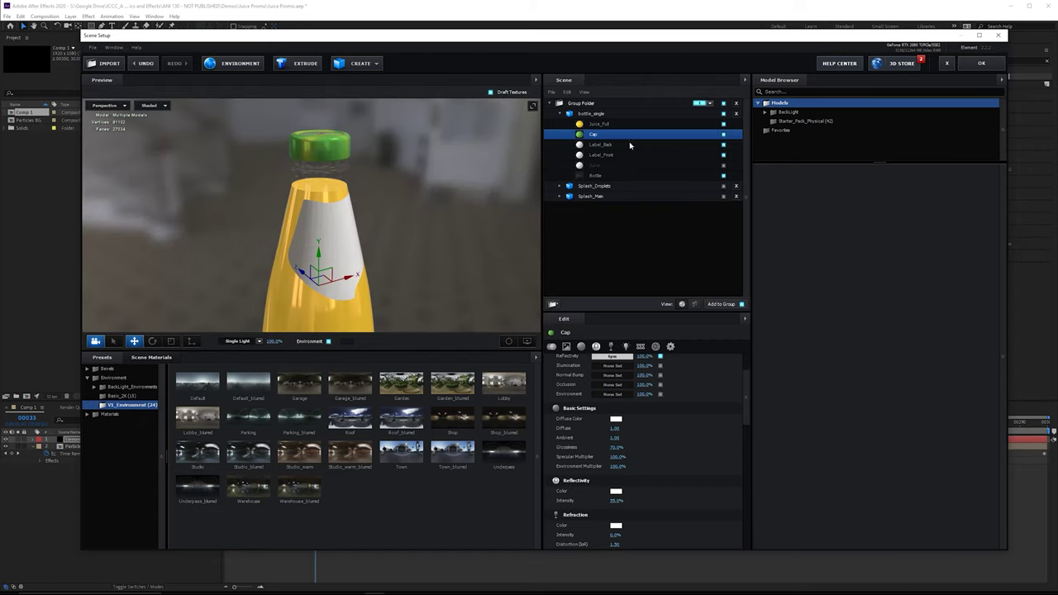
Load the Tymbark back label image as the diffuse texture of the Label_Back material
left_click(631, 144)
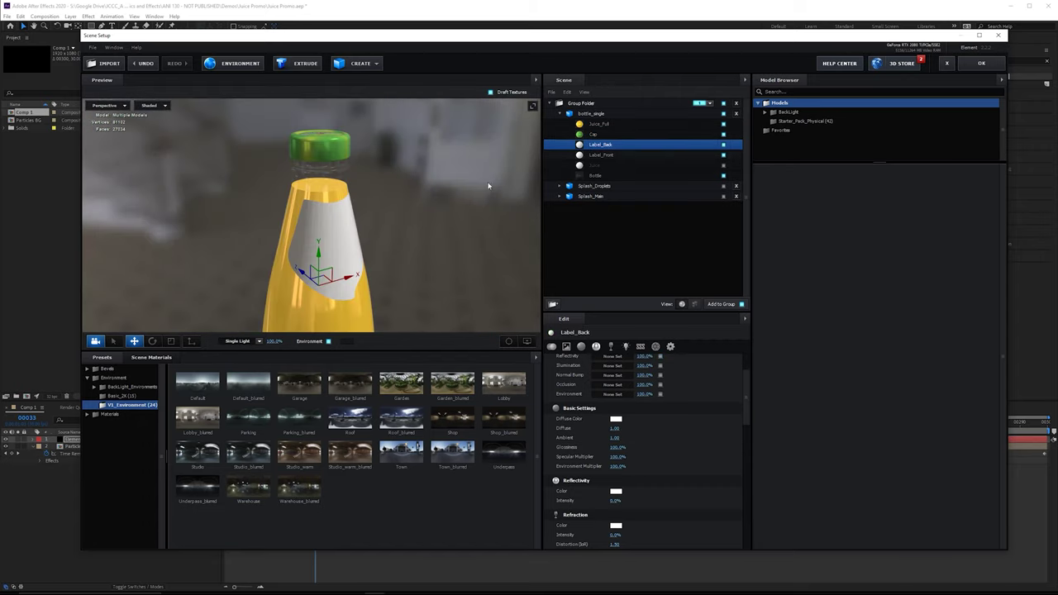
left_click_drag(451, 196, 458, 240)
left_click(613, 395)
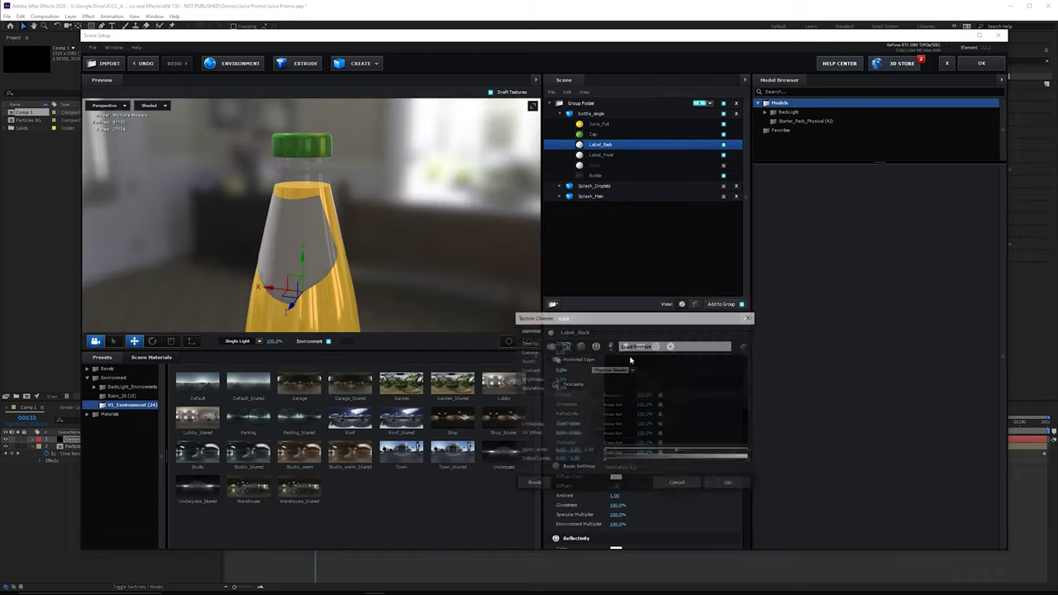
left_click(637, 346)
double_click(694, 285)
left_click(727, 483)
Copy Label_Back's diffuse texture into its Reflectivity texture channel and raise the reflectivity intensity to 16%
right_click(610, 396)
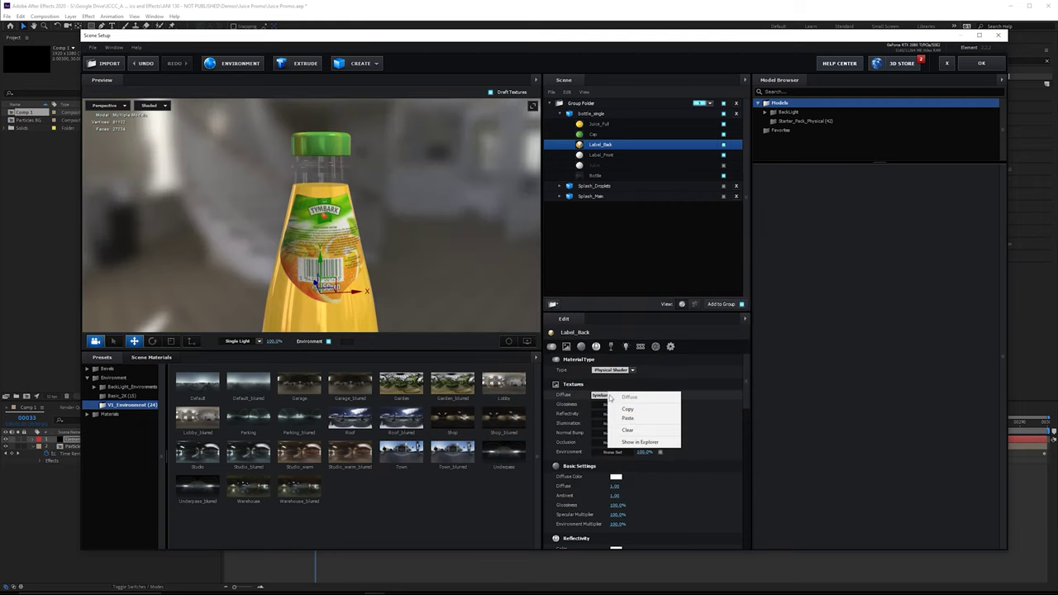
left_click(631, 411)
right_click(614, 413)
left_click(630, 438)
scroll(616, 496, "down", 2)
left_click_drag(616, 496, 629, 497)
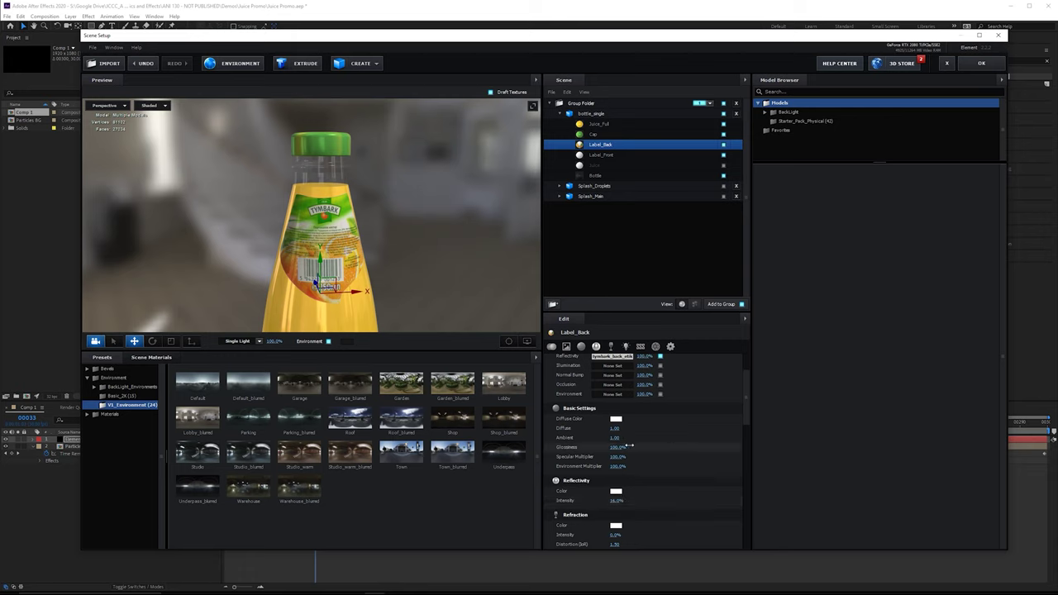
Raise Label_Back's reflectivity intensity further and lower its glossiness to about 53%, checking the label up close
scroll(475, 327, "up", 3)
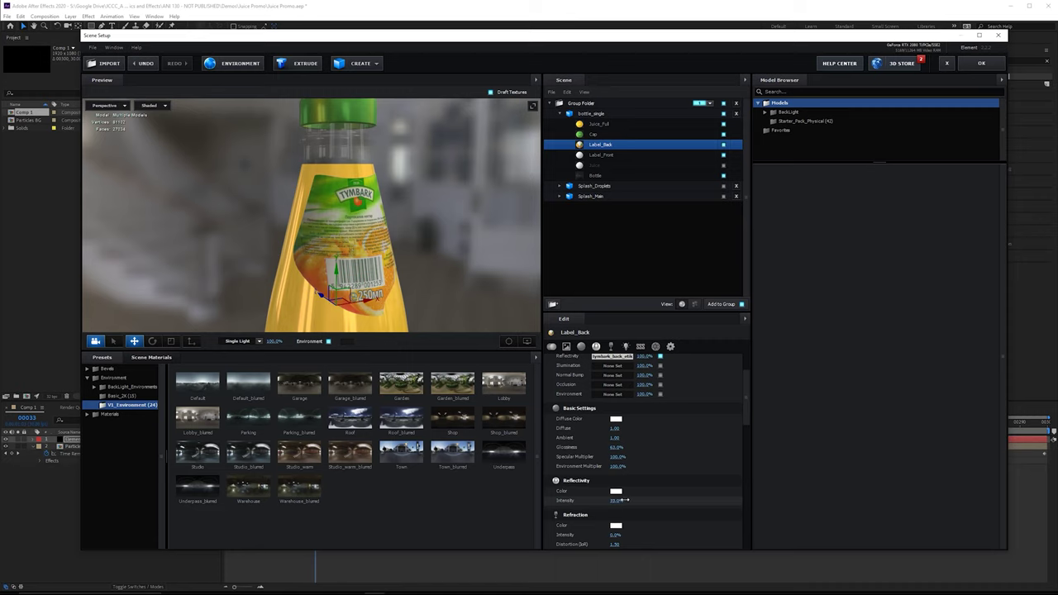
mouse_move(626, 500)
left_mouse_down()
mouse_move(641, 500)
mouse_move(631, 501)
left_mouse_up()
left_click_drag(621, 447, 614, 453)
left_click_drag(328, 206, 452, 207)
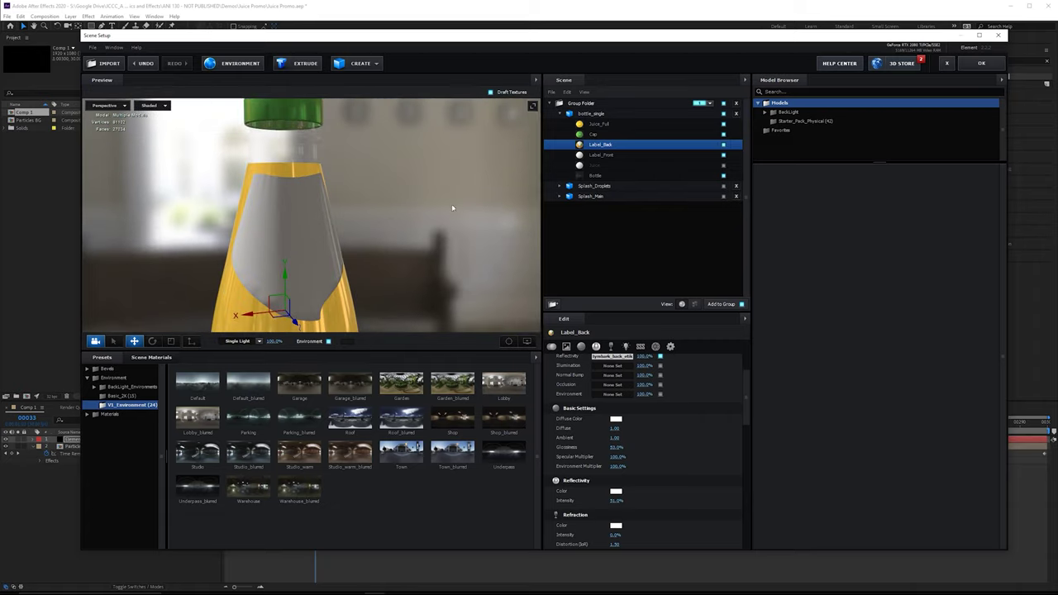
Load the Tymbark front label image as the diffuse texture of the Label_Front material
left_click(607, 155)
scroll(615, 413, "up", 2)
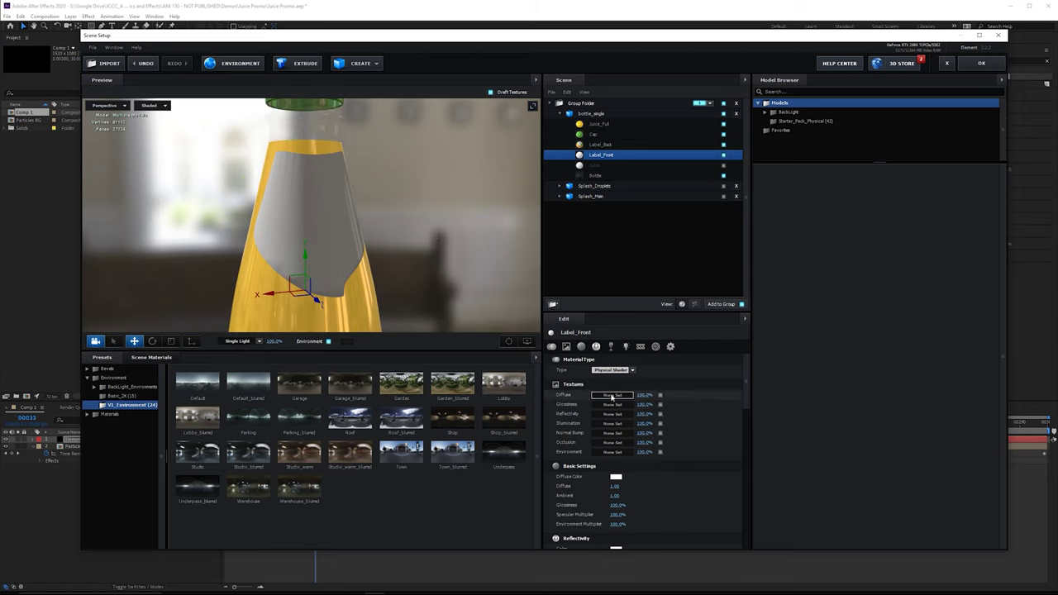
left_click(614, 395)
double_click(741, 281)
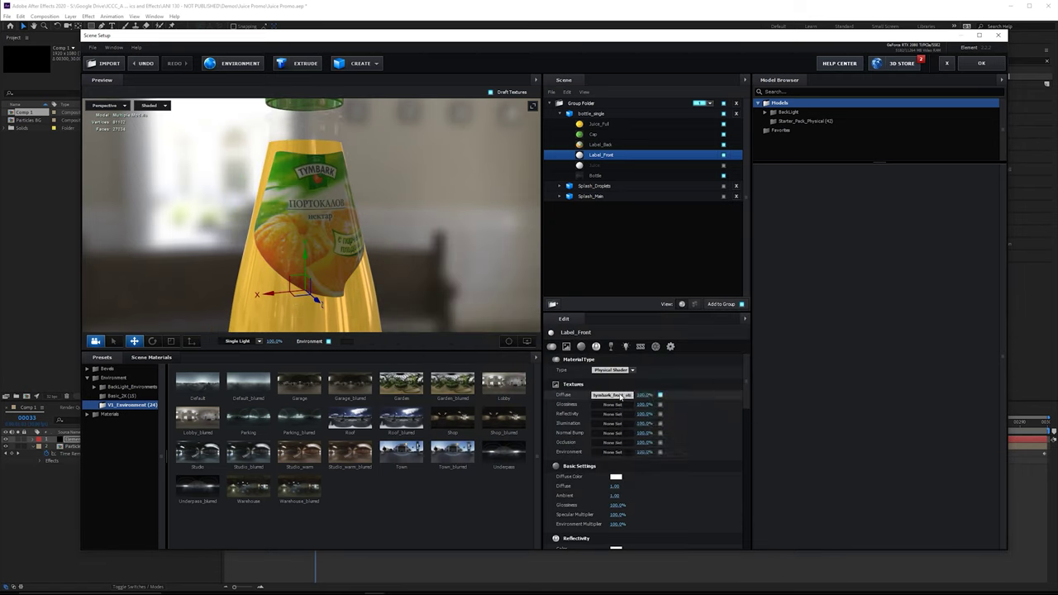
Reuse Label_Front's diffuse texture in its Reflectivity channel, raise the reflectivity intensity to about 42% and lower the glossiness
left_click(621, 416)
left_click(630, 455)
scroll(628, 513, "down", 2)
mouse_move(618, 501)
left_mouse_down()
mouse_move(651, 501)
mouse_move(637, 501)
left_mouse_up()
left_click_drag(617, 448, 603, 447)
Enable Use Diffuse Color for Label_Front's illumination and tune its intensity downward while checking the label from several angles
left_click_drag(417, 226, 422, 174)
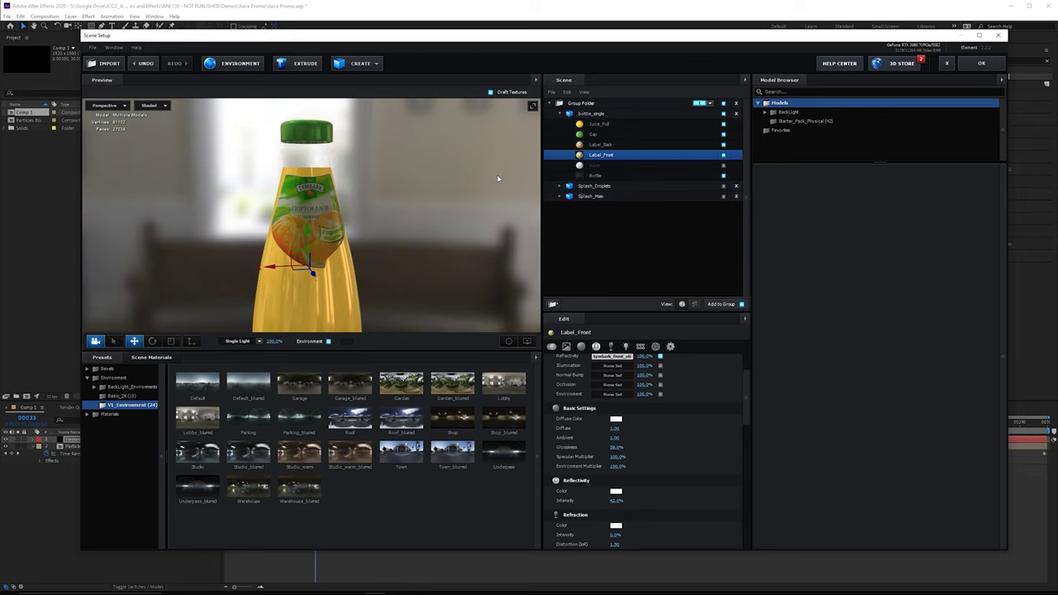
scroll(616, 463, "down", 3)
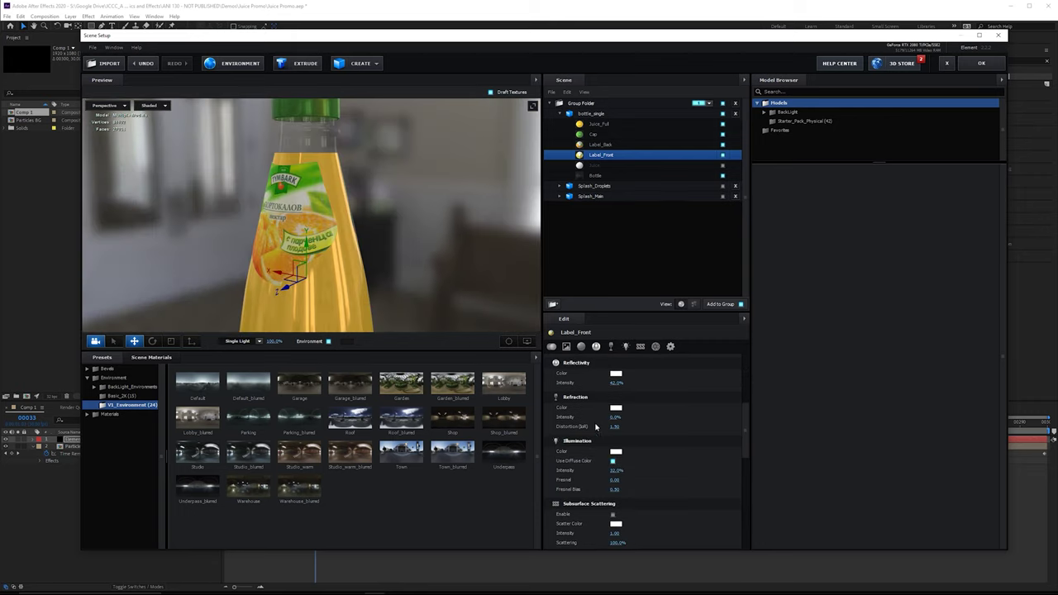
left_click_drag(615, 471, 594, 470)
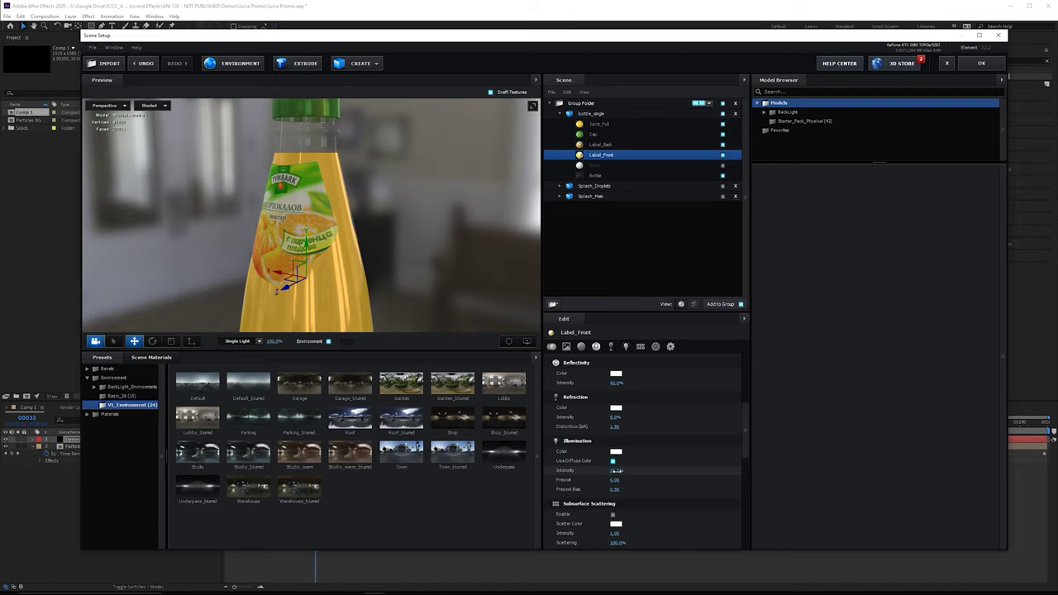
left_click_drag(374, 218, 434, 213)
left_click(616, 470)
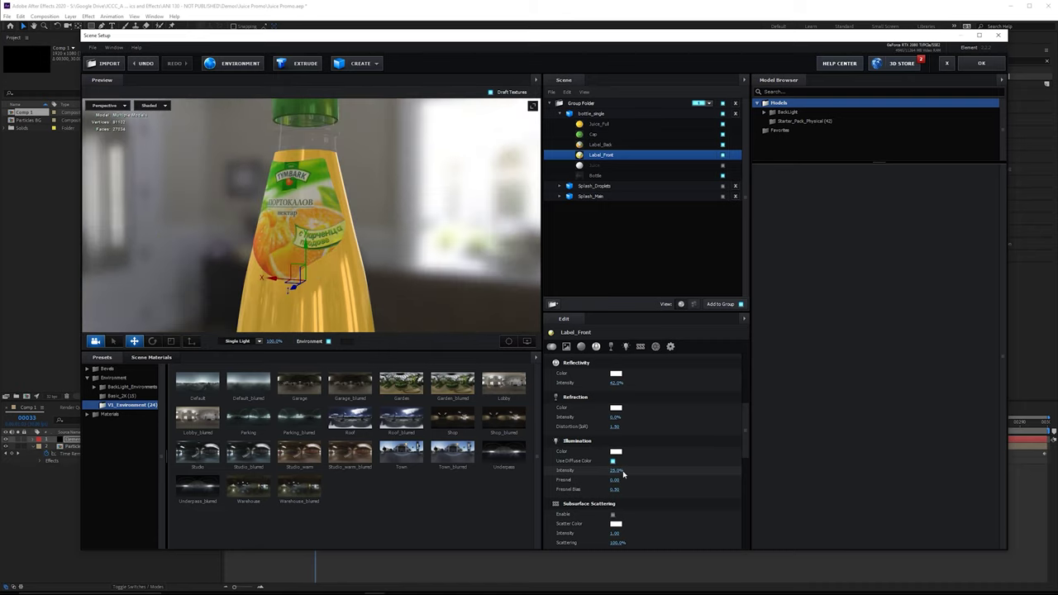
mouse_move(420, 291)
left_mouse_down()
mouse_move(353, 295)
mouse_move(294, 278)
mouse_move(300, 288)
mouse_move(421, 291)
left_mouse_up()
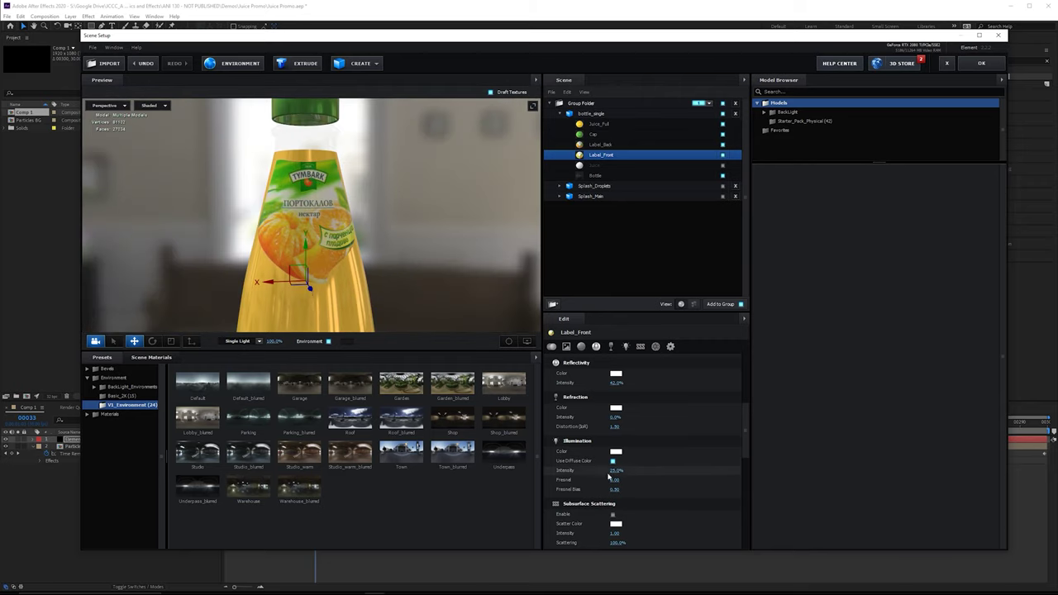
left_click_drag(615, 471, 495, 456)
left_click_drag(395, 239, 398, 214)
Set the Bottle material's Force Opacity to about 25%, inspect the glass and apply the scene setup
left_click(595, 176)
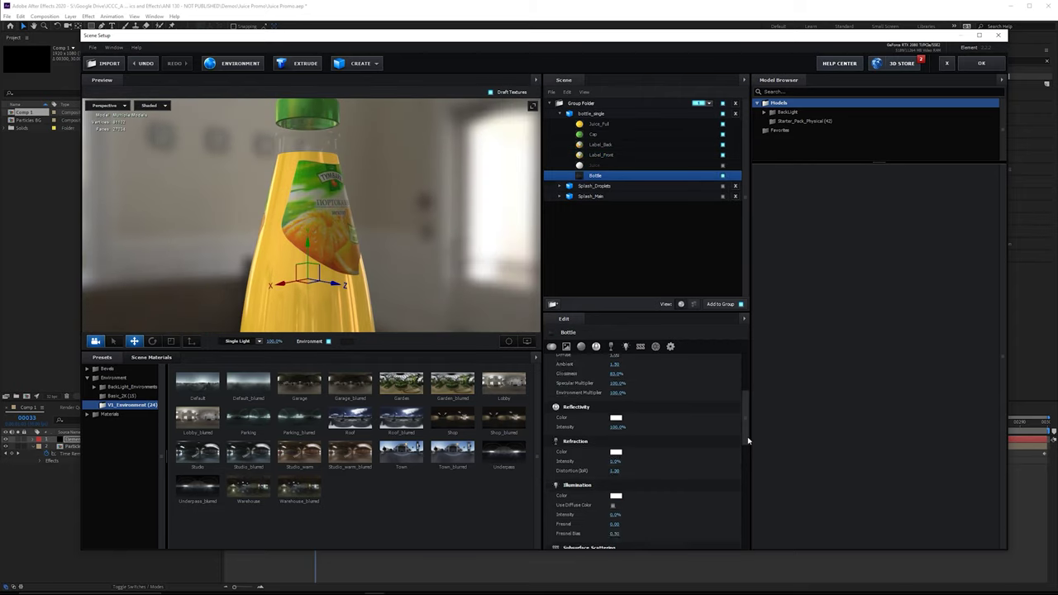
scroll(747, 415, "down", 2)
mouse_move(748, 416)
left_mouse_down()
mouse_move(750, 395)
mouse_move(749, 436)
left_mouse_up()
scroll(742, 441, "down", 5)
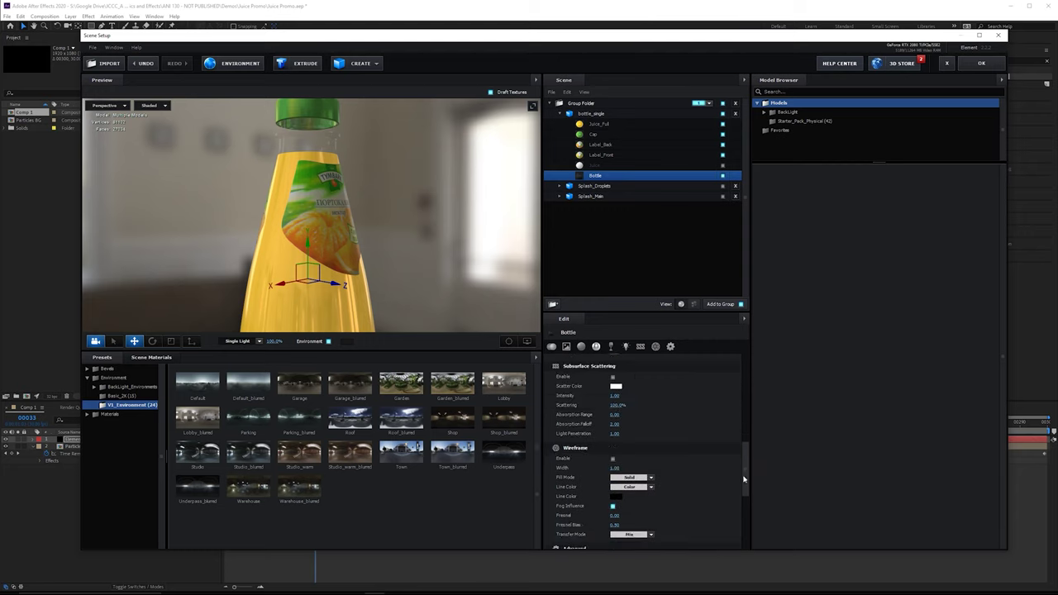
scroll(646, 472, "up", 10)
scroll(645, 472, "down", 10)
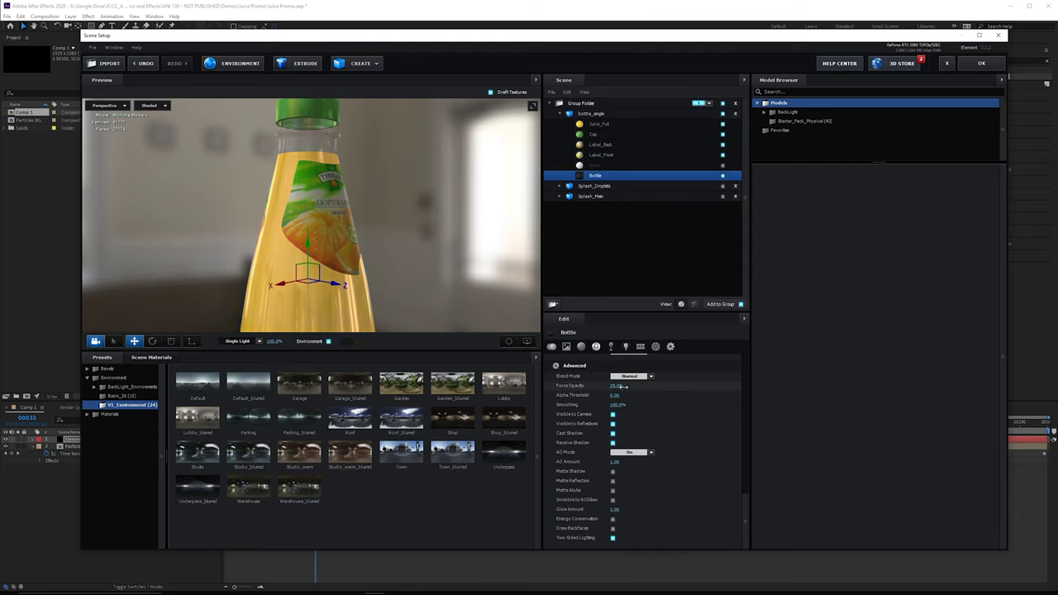
left_click_drag(408, 245, 332, 256)
scroll(646, 372, "up", 10)
mouse_move(397, 224)
left_mouse_down()
mouse_move(489, 229)
mouse_move(433, 245)
mouse_move(398, 238)
left_mouse_up()
left_click(982, 63)
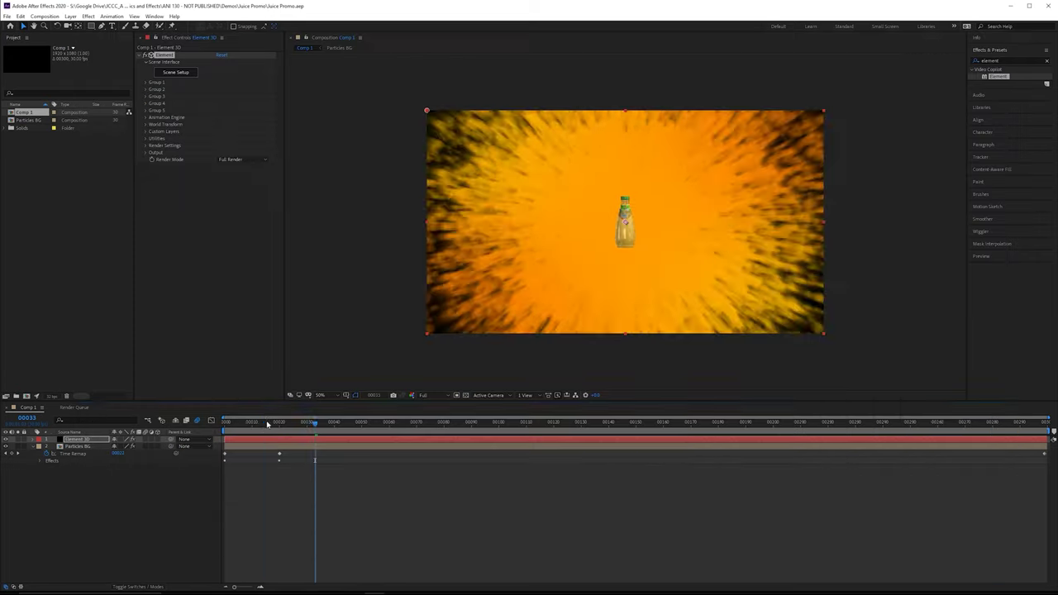
At the first frame, set Group 1's Particle Replicator Position Z to 60000 so the bottle recedes out of sight
left_click_drag(267, 424, 206, 432)
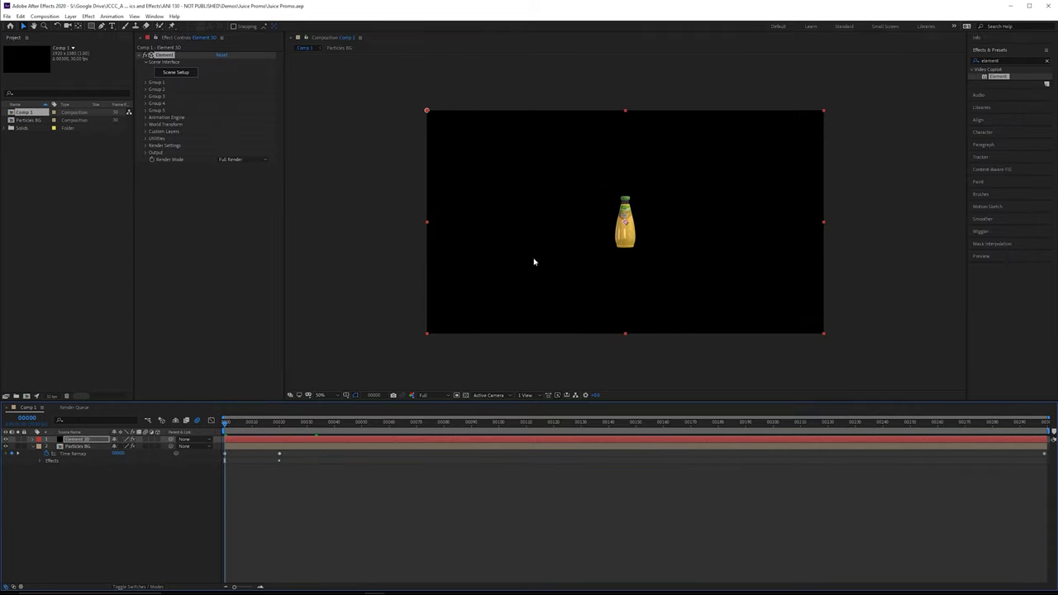
key("slash")
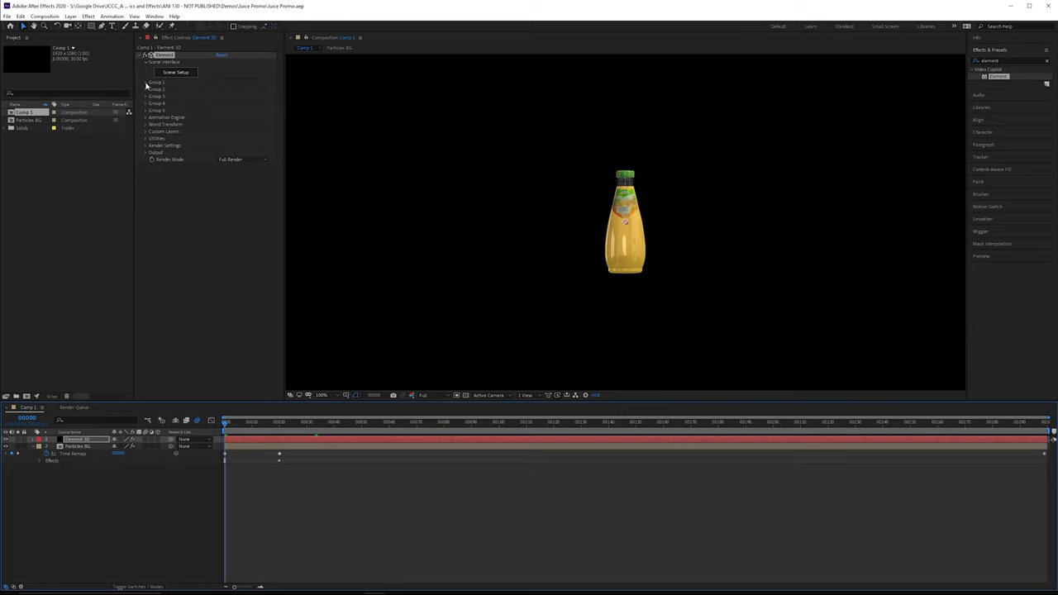
left_click(146, 84)
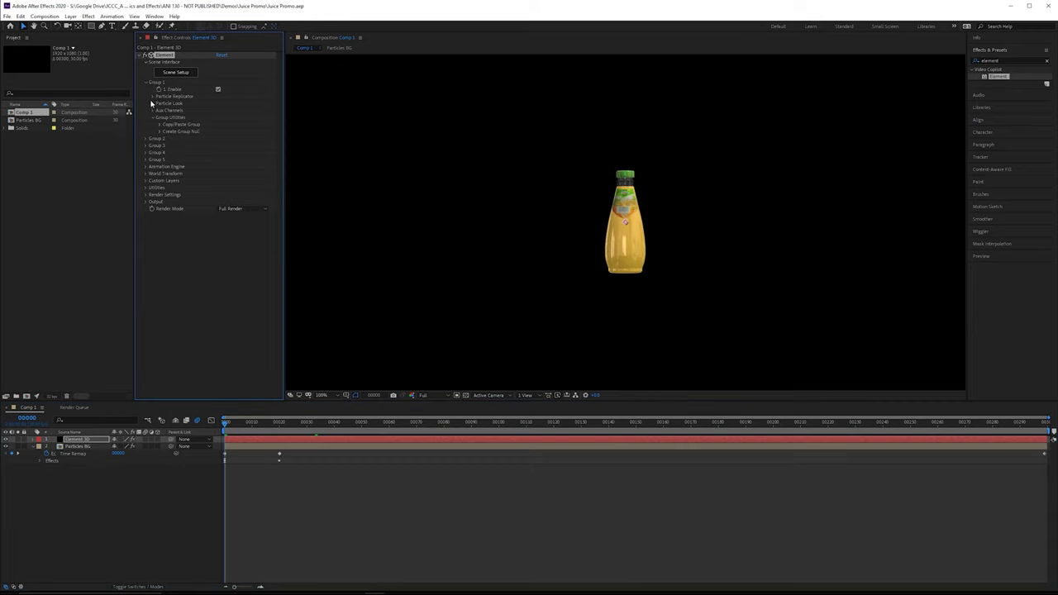
left_click(153, 97)
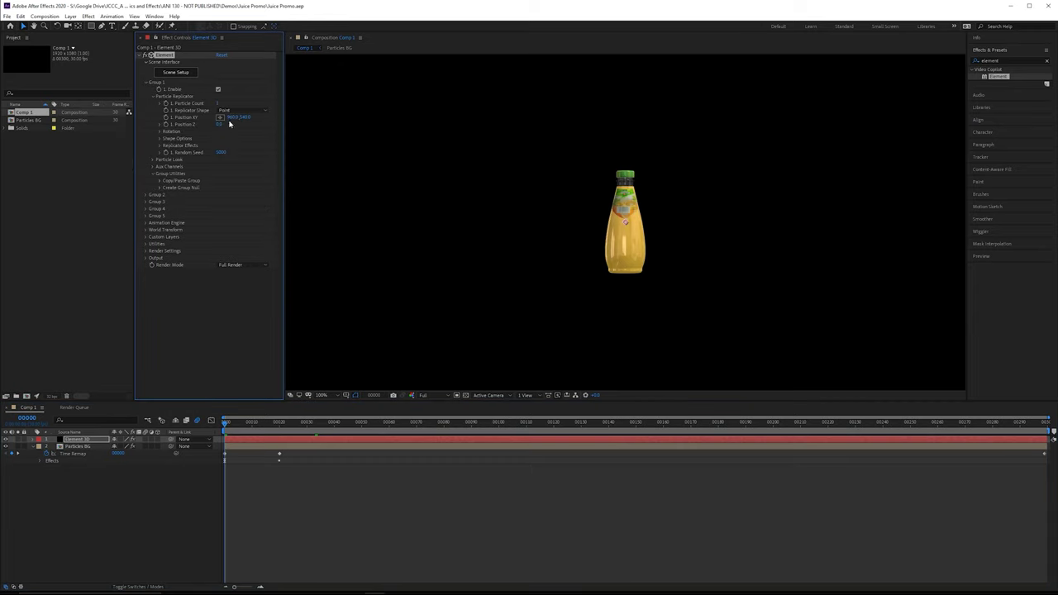
left_click_drag(220, 125, 469, 131)
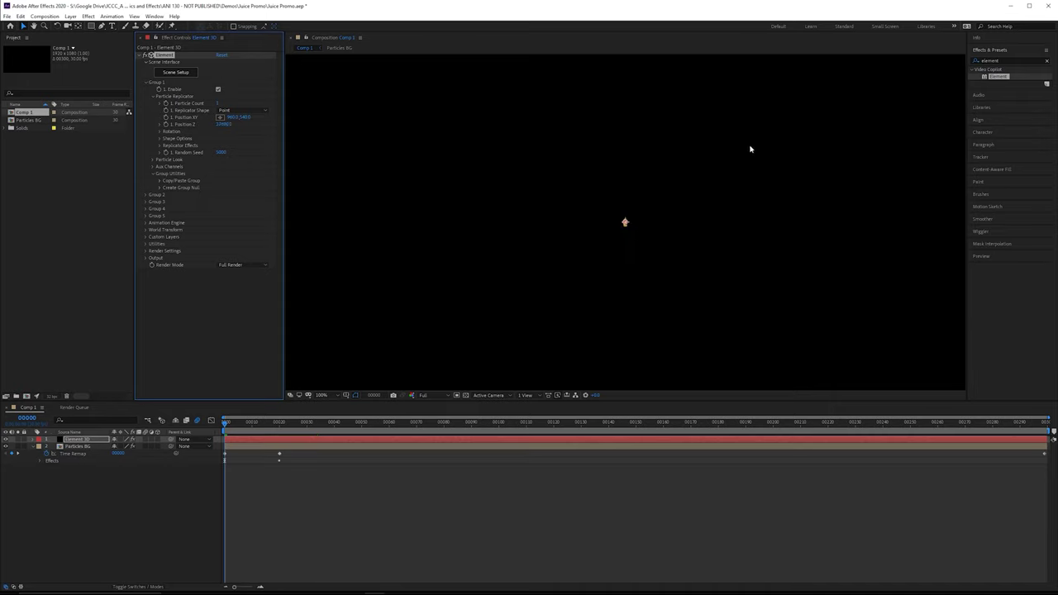
left_click(593, 165)
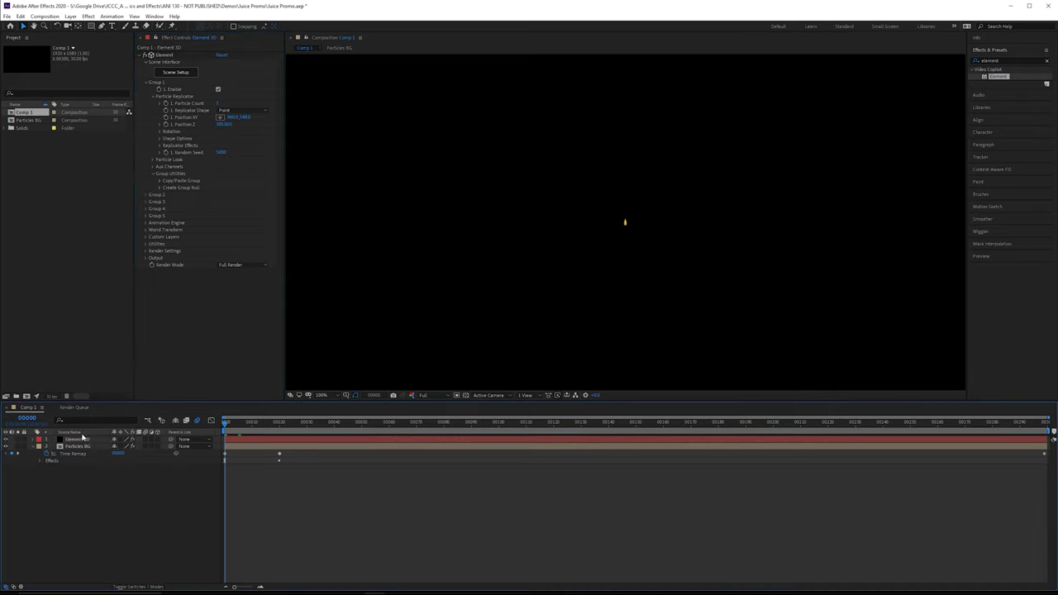
left_click_drag(224, 124, 324, 140)
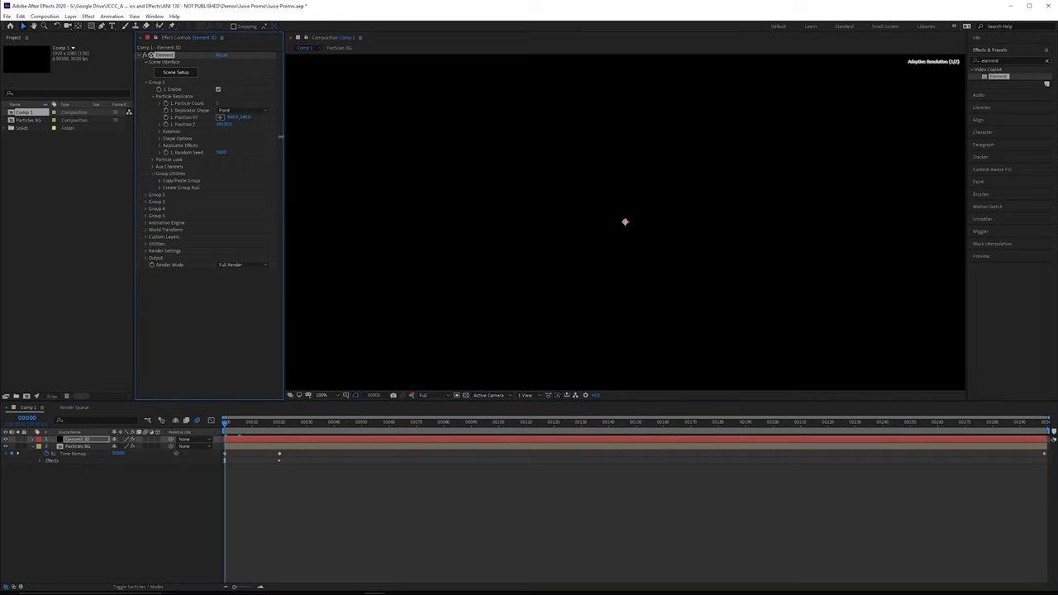
left_click(629, 505)
left_click(225, 124)
type("60000")
key("Return")
scroll(654, 234, "up", 4)
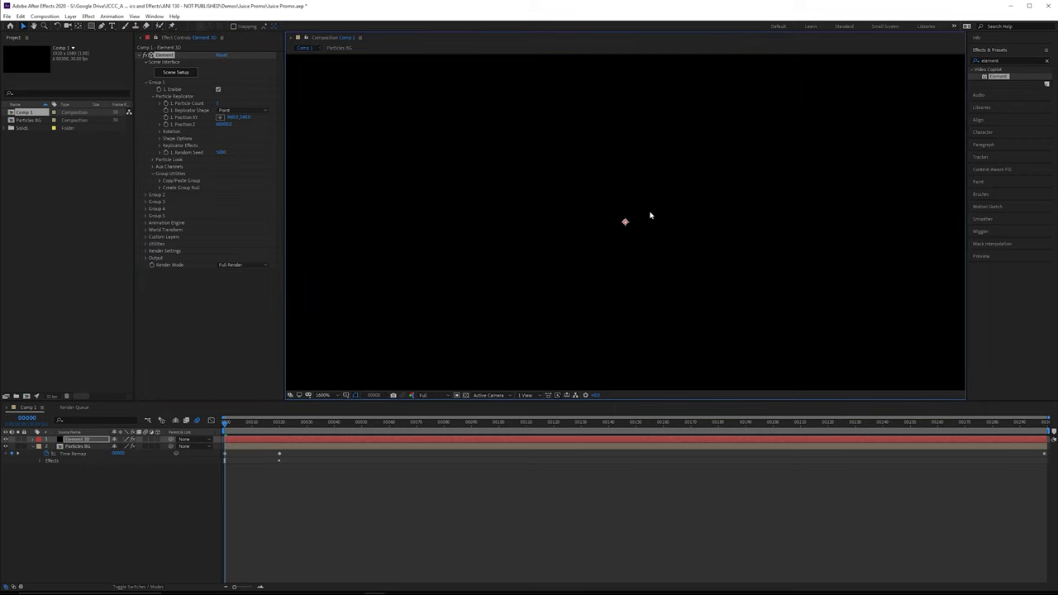
scroll(624, 251, "down", 2)
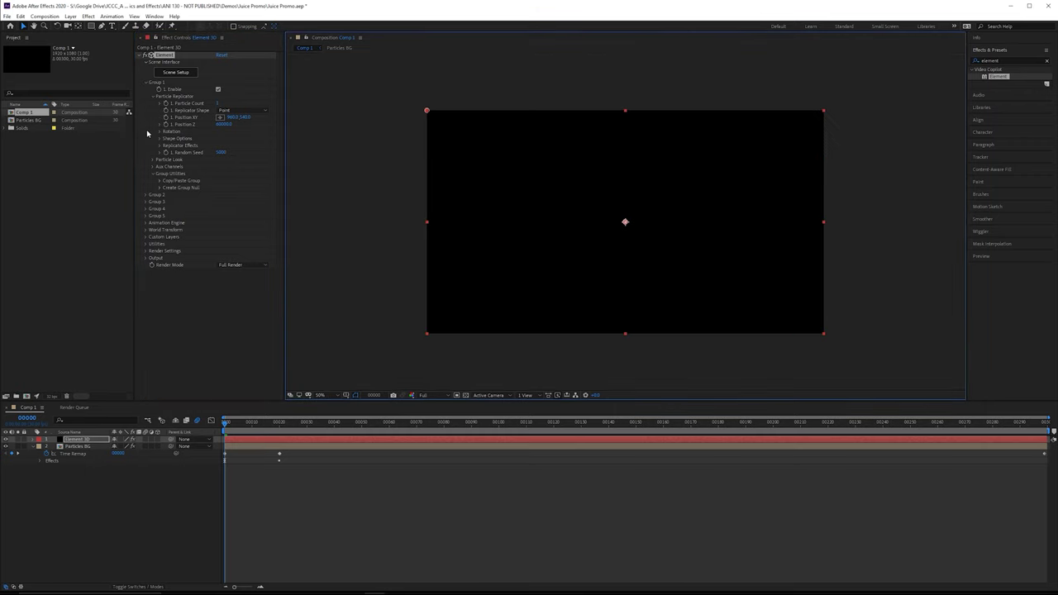
Animate Group 1's Position Z from the first frame, keyframing it to about -1690 at frame 20
left_click_drag(232, 423, 280, 424)
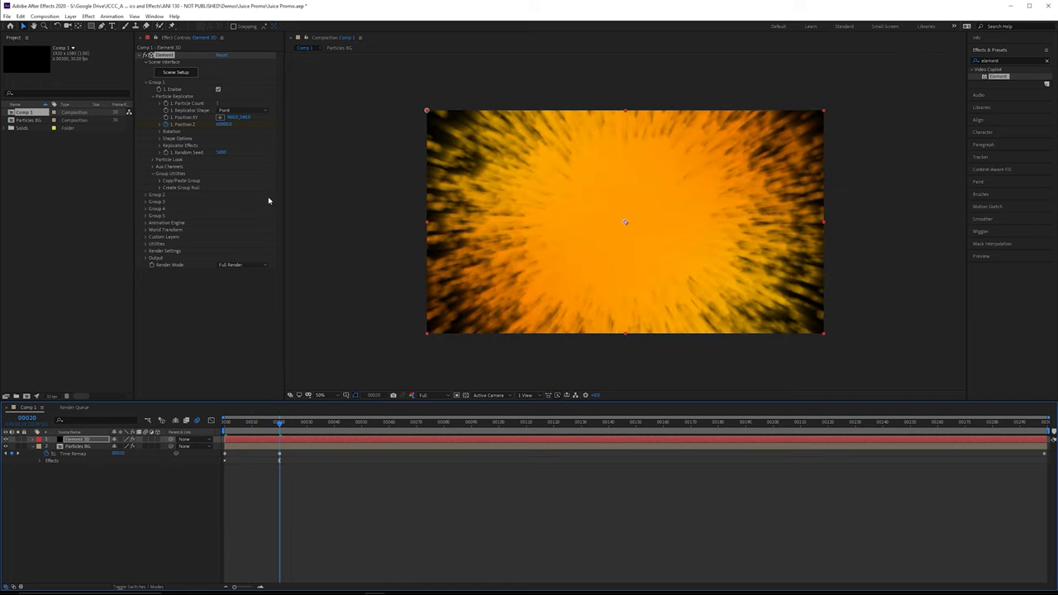
left_click(218, 125)
left_click_drag(189, 131, 154, 140)
Enable motion blur on the Element 3D layer and check the approaching bottle in the frames before frame 20
left_click(261, 423)
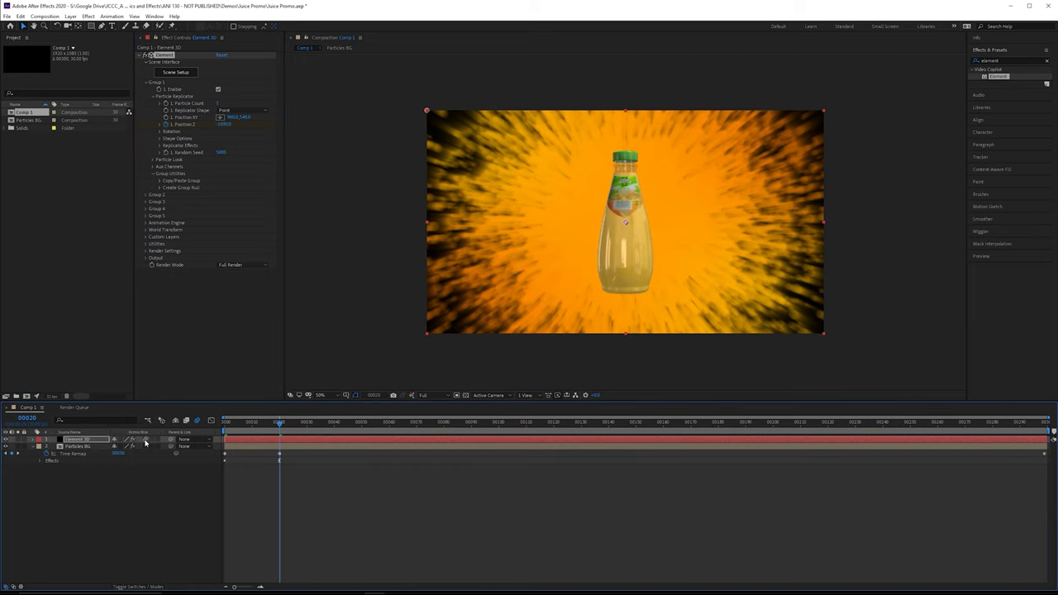
mouse_move(253, 433)
left_mouse_down()
mouse_move(243, 433)
mouse_move(269, 436)
left_mouse_up()
scroll(578, 319, "up", 3)
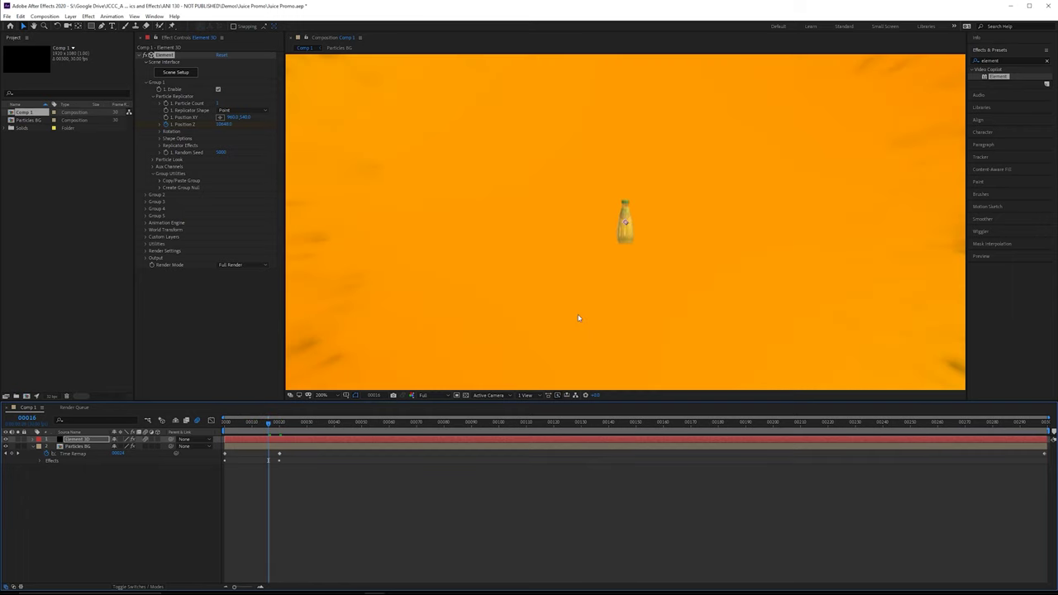
left_click(275, 427)
key("comma")
key("comma")
key("comma")
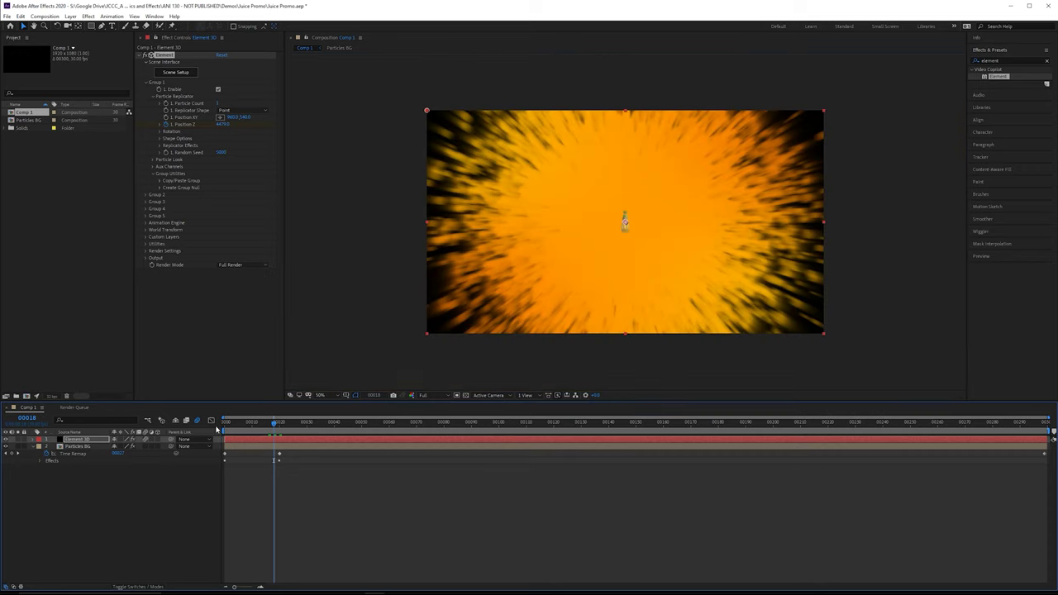
Reshape the Position Z curve in the Graph Editor into a fast approach with a smooth slowdown, and preview it
left_click(213, 423)
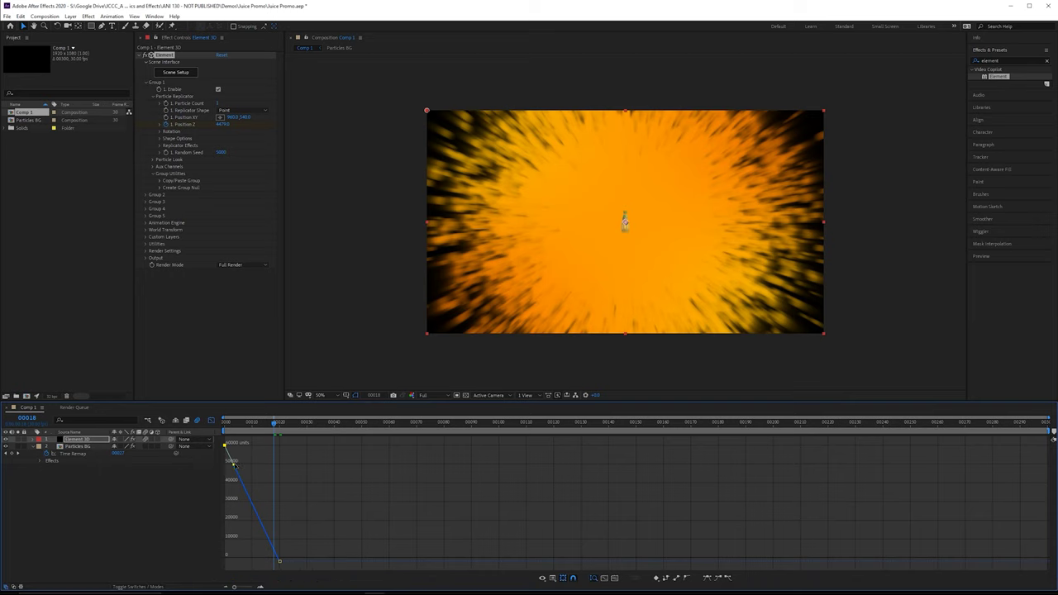
left_click_drag(239, 467, 223, 567)
left_click(279, 562)
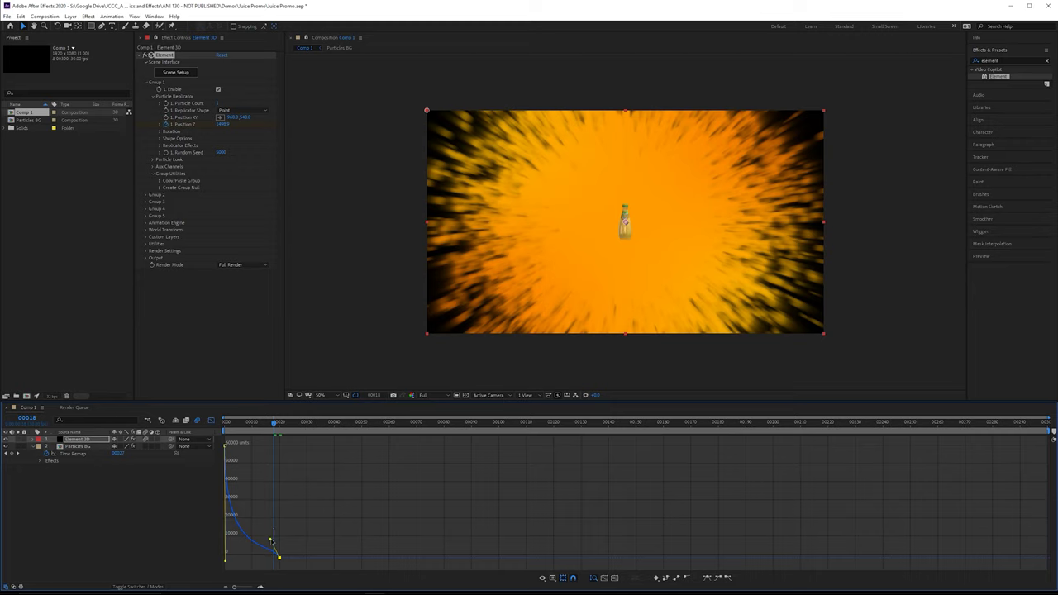
left_click_drag(271, 542, 257, 548)
key("space")
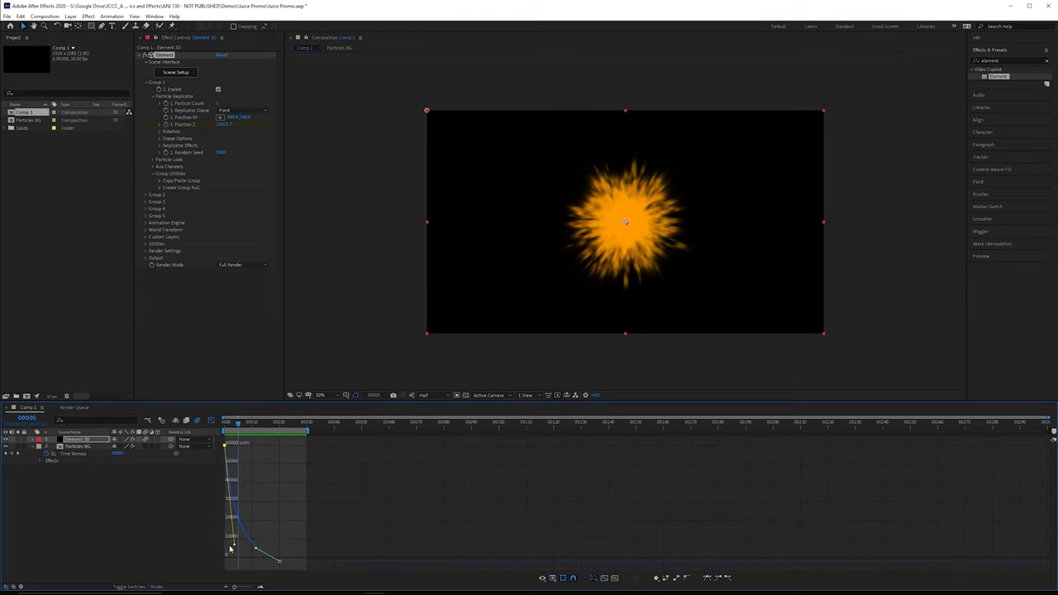
Steepen the start of the Position Z curve, preview the bottle's entrance and enlarge the curve's time range
left_click_drag(247, 536, 162, 547)
key("space")
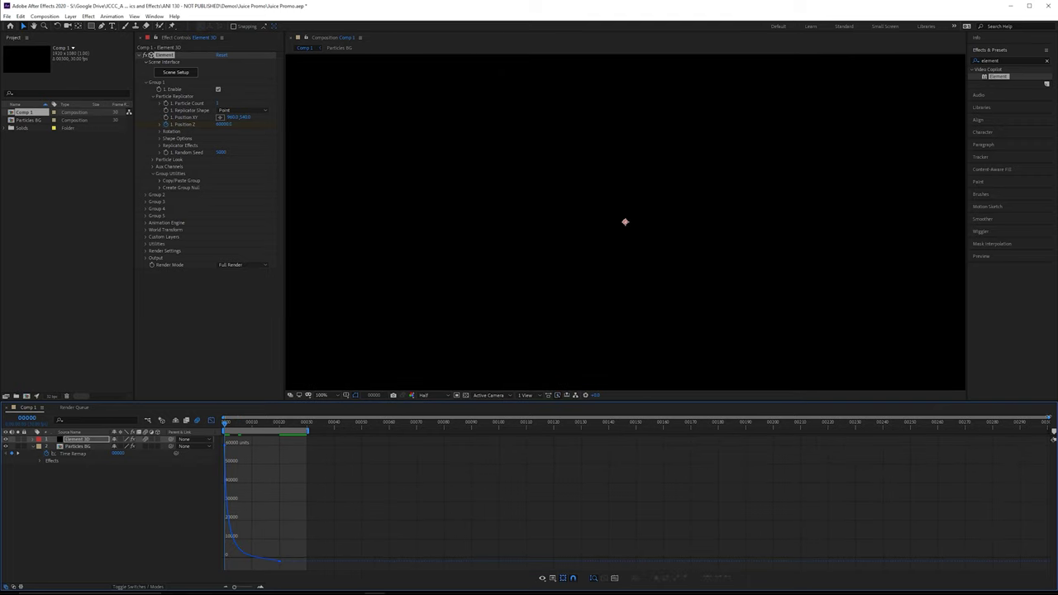
left_click_drag(1049, 417, 353, 456)
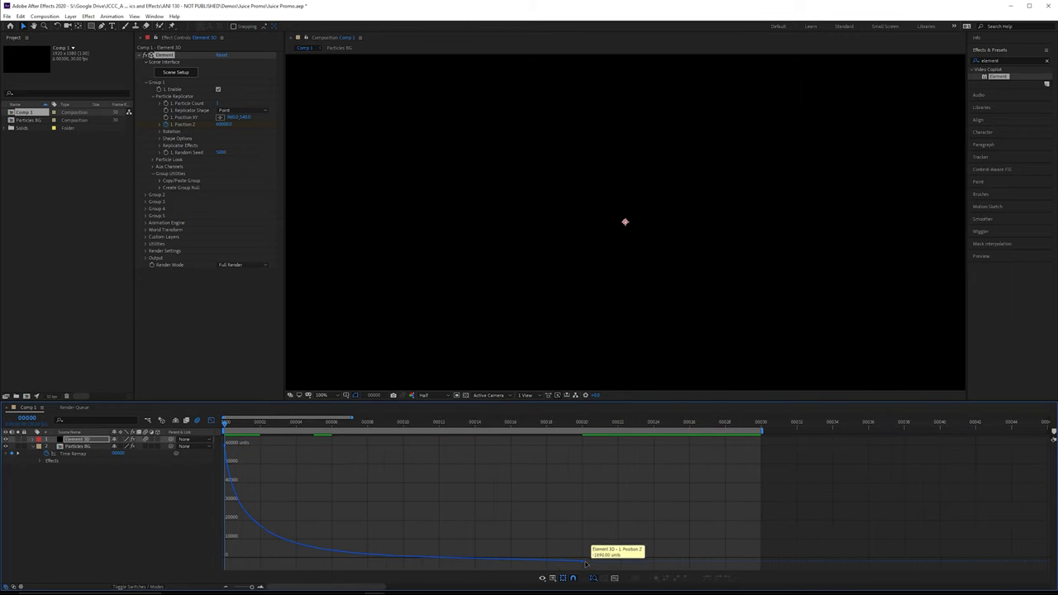
Raise the end keyframe of the Position Z curve, shorten its easing handle and check the bottle's approach up to frame 20
left_click_drag(584, 563, 583, 553)
key("space")
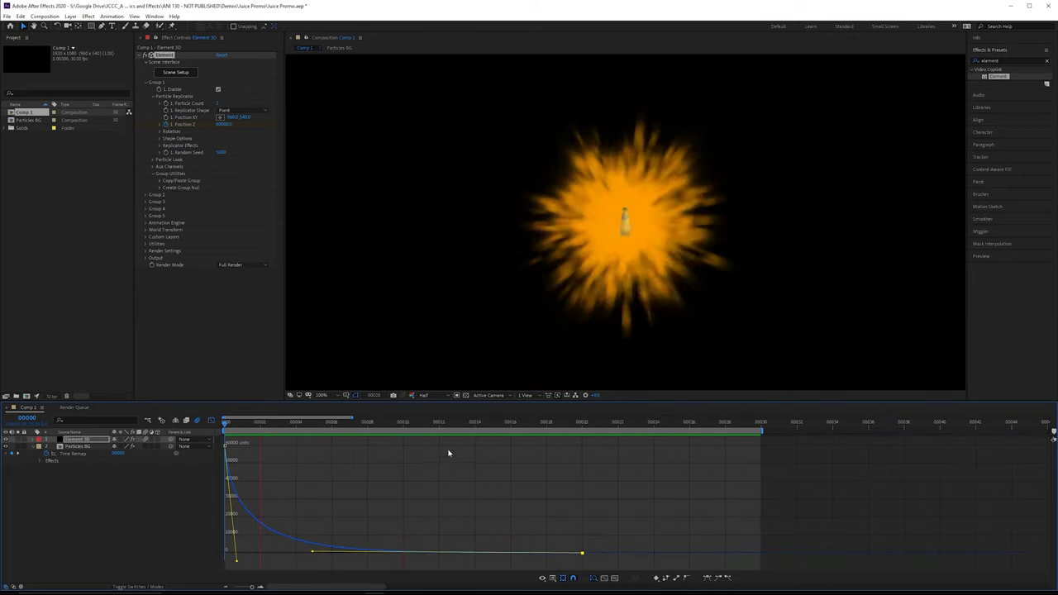
mouse_move(440, 423)
left_mouse_down()
mouse_move(378, 424)
mouse_move(444, 426)
left_mouse_up()
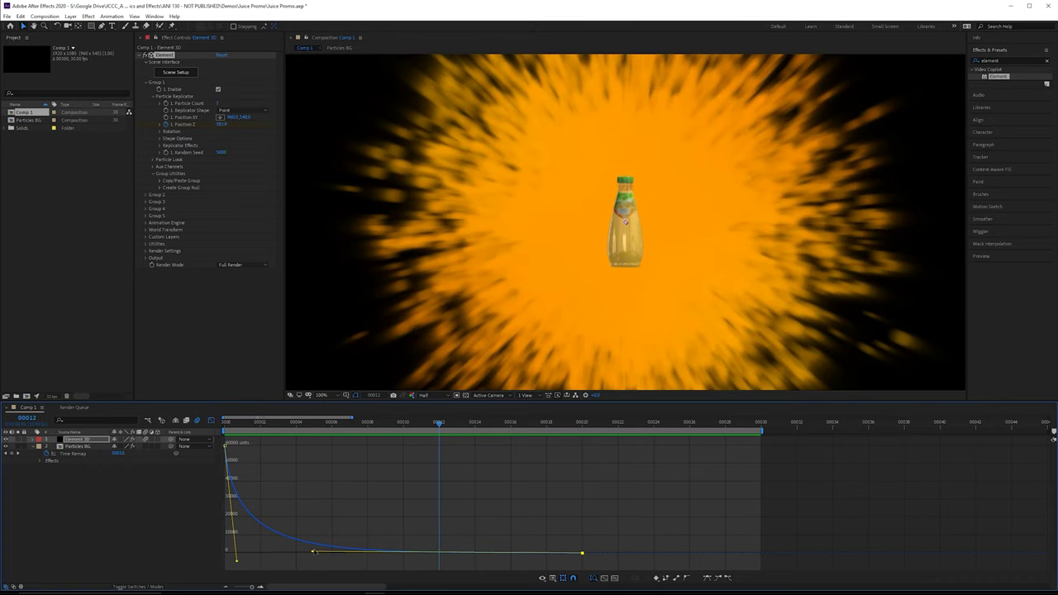
left_click_drag(314, 552, 326, 545)
left_click_drag(325, 544, 326, 551)
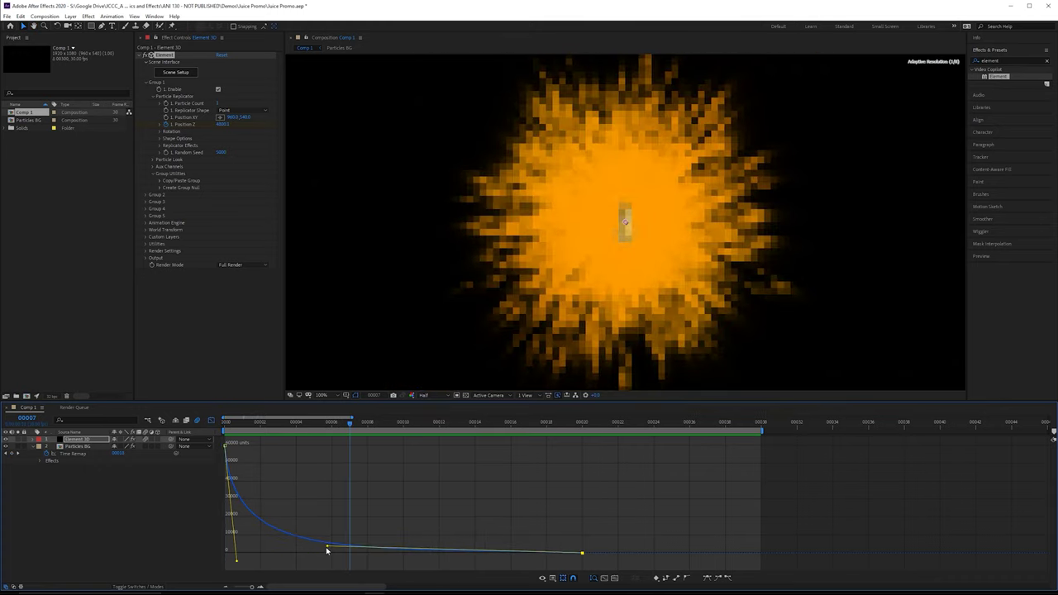
key("Home")
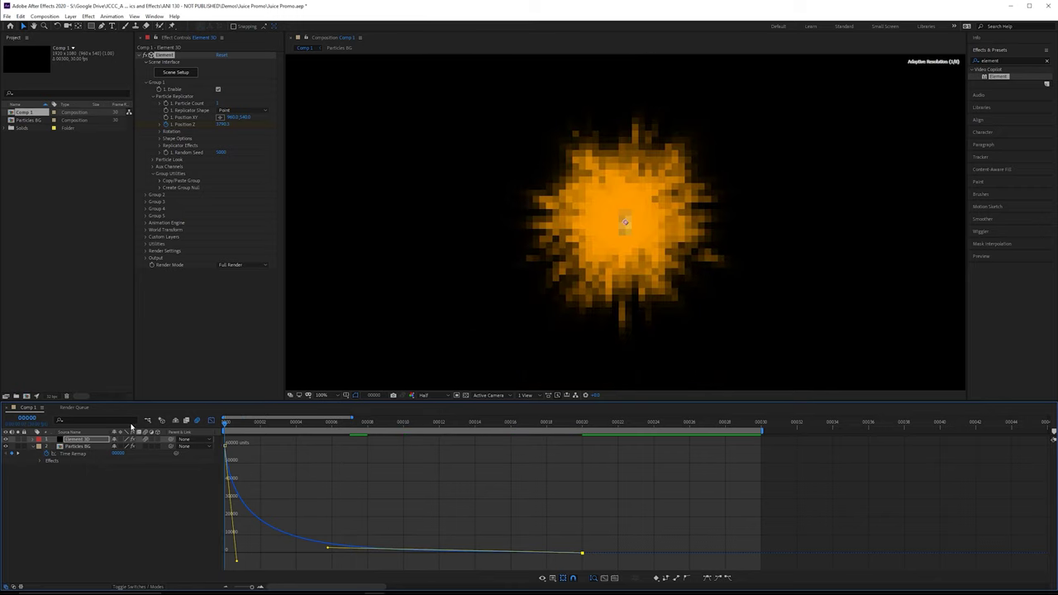
left_click(582, 423)
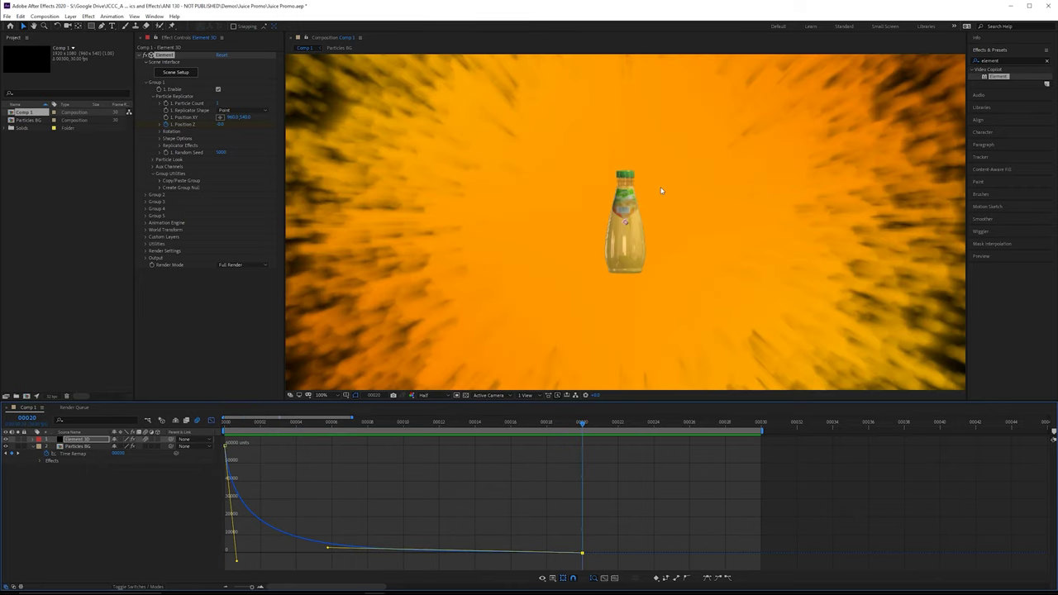
Set Group 1's Position Z at frame 20 to about -1560, add a camera layer and orbit around the bottle
scroll(659, 191, "down", 2)
left_click_drag(219, 124, 157, 132)
key("space")
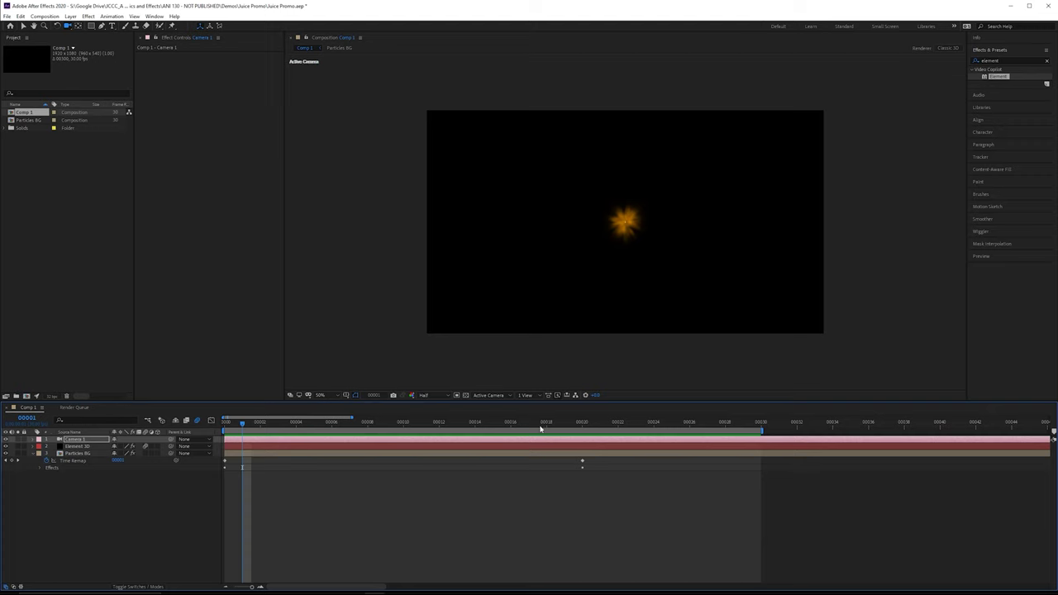
left_click_drag(545, 426, 582, 428)
mouse_move(626, 307)
left_mouse_down()
mouse_move(639, 306)
mouse_move(621, 309)
left_mouse_up()
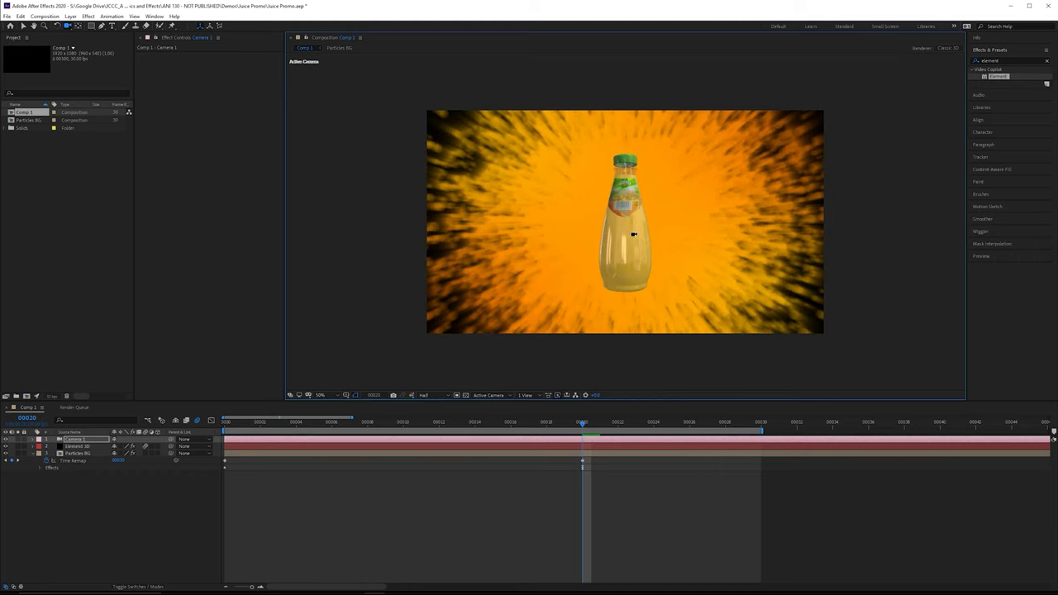
Set the bottle_single model's Y orientation to 0° in the Element 3D scene and apply the change at full resolution
left_click(77, 448)
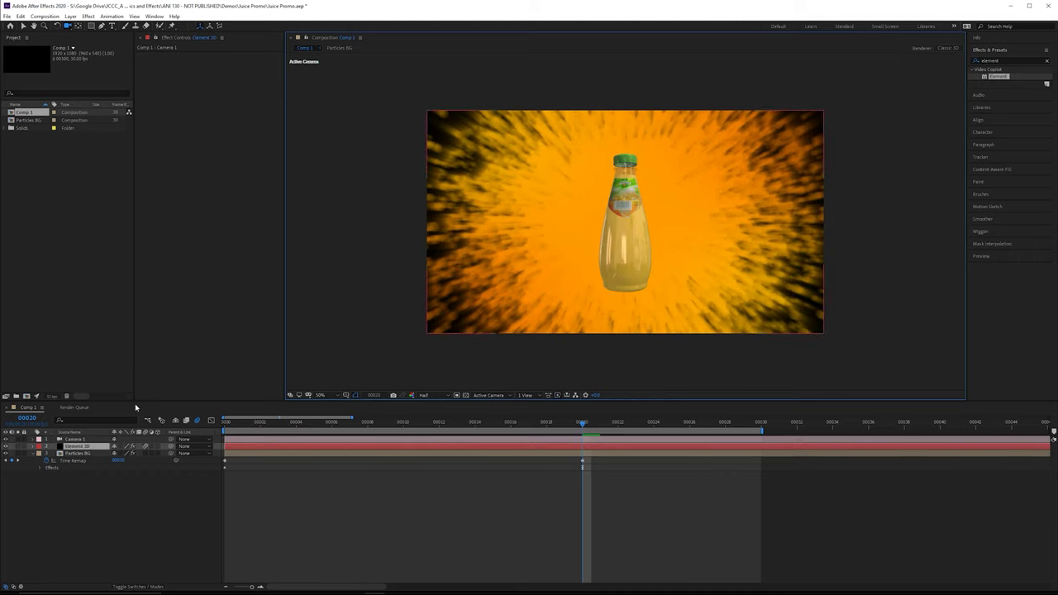
left_click(175, 72)
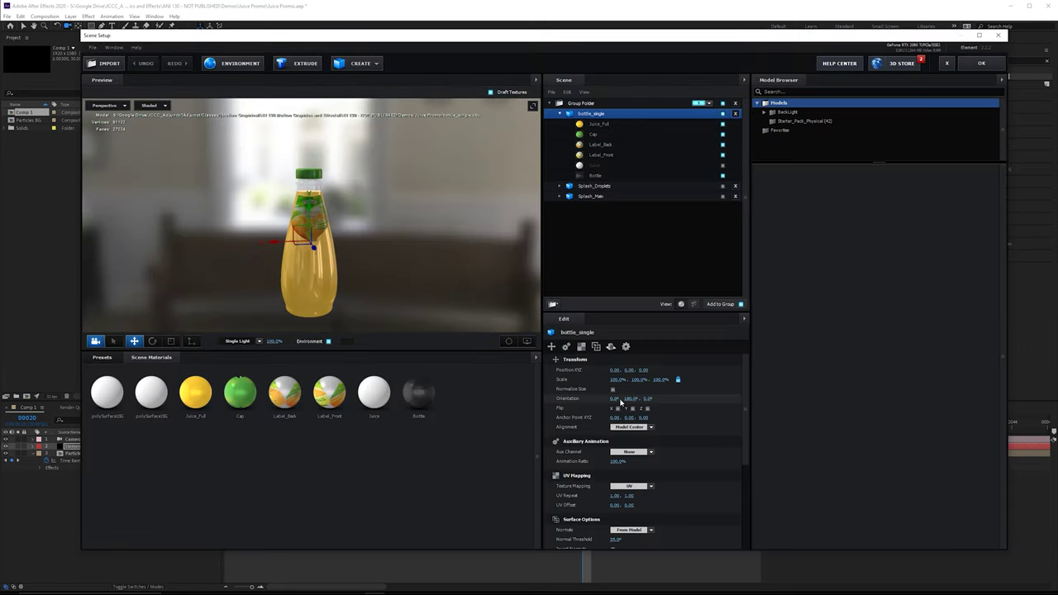
left_click(632, 399)
type("0")
key("Return")
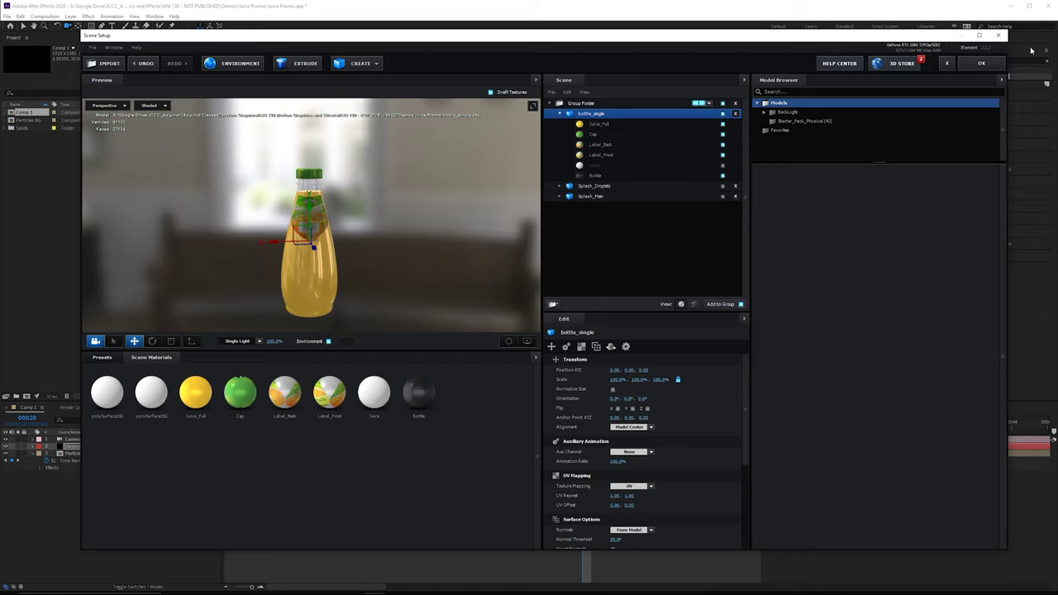
left_click(990, 65)
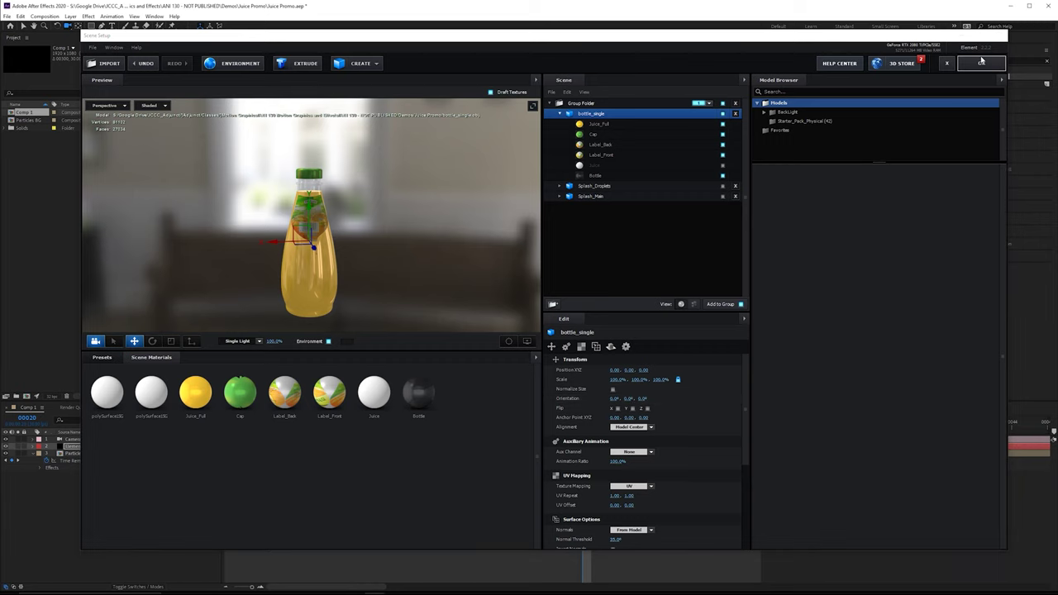
left_click(981, 63)
key("ctrl+j")
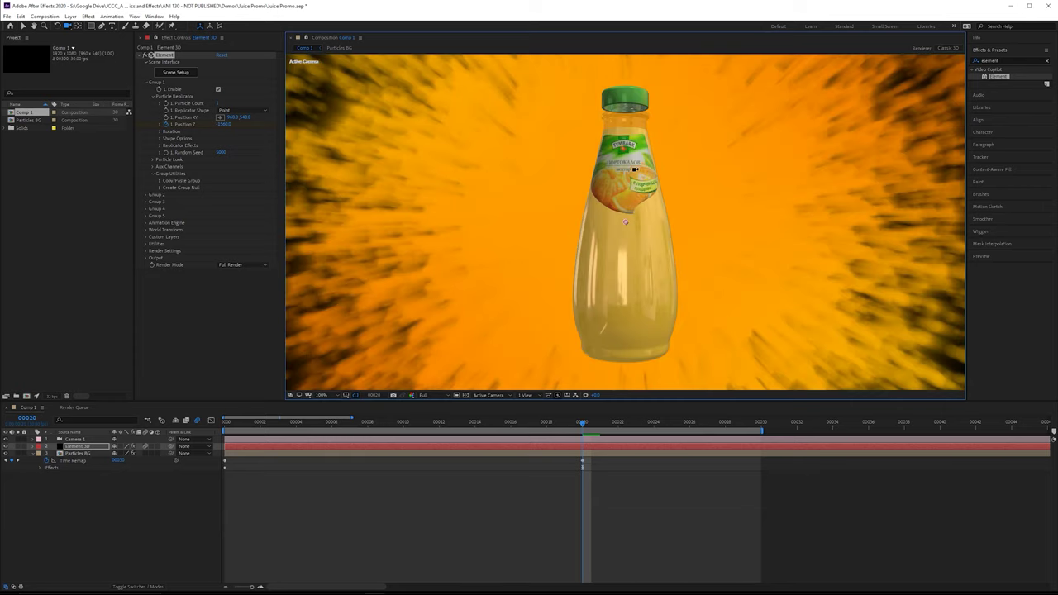
Move to frame 16, show the Splash_Main model in the Element 3D scene and inspect it around the bottle
scroll(632, 171, "down", 1)
left_click_drag(582, 424, 515, 378)
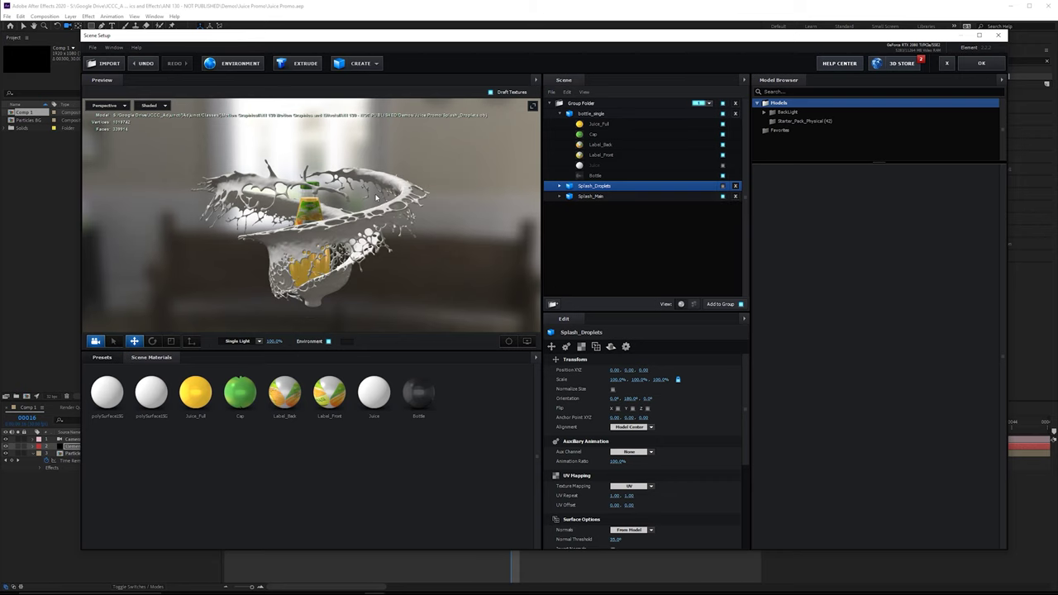
scroll(394, 223, "up", 3)
left_click_drag(405, 195, 368, 197)
scroll(392, 170, "down", 3)
scroll(389, 172, "up", 3)
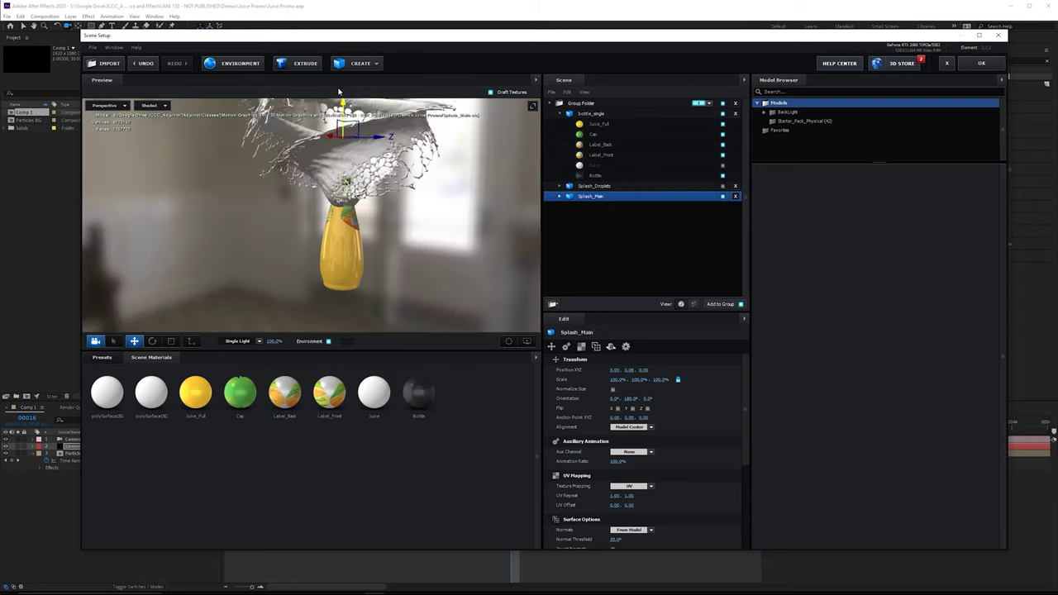
Align the Splash_Main model vertically around the bottle and scale it down to about 79.8%
left_click_drag(340, 94, 338, 67)
left_click_drag(389, 172, 413, 182)
mouse_move(329, 178)
left_mouse_down()
mouse_move(331, 189)
mouse_move(330, 176)
left_mouse_up()
left_click_drag(438, 244, 399, 256)
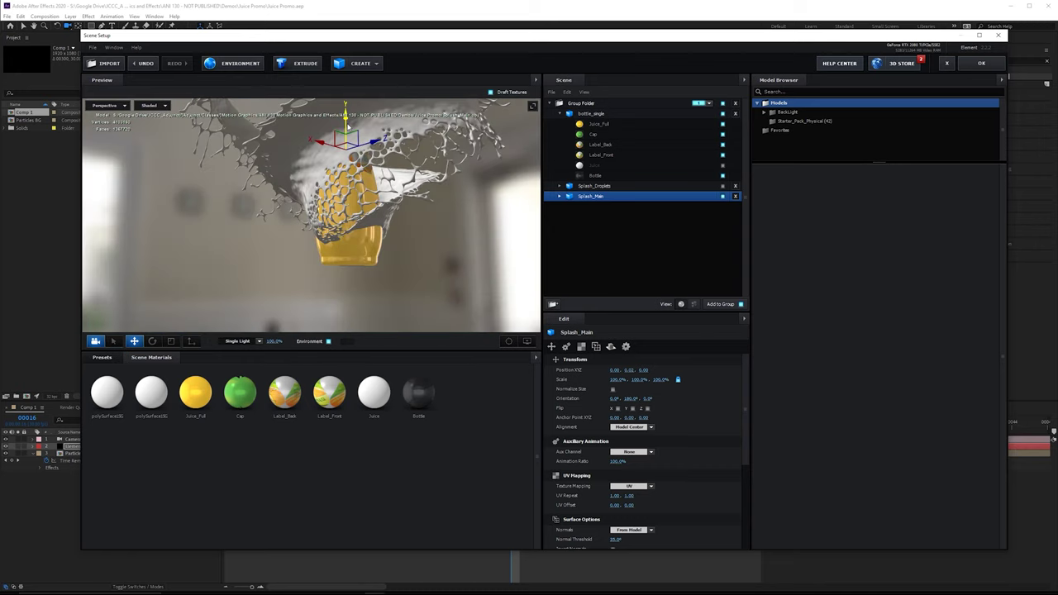
left_click_drag(372, 181, 352, 230)
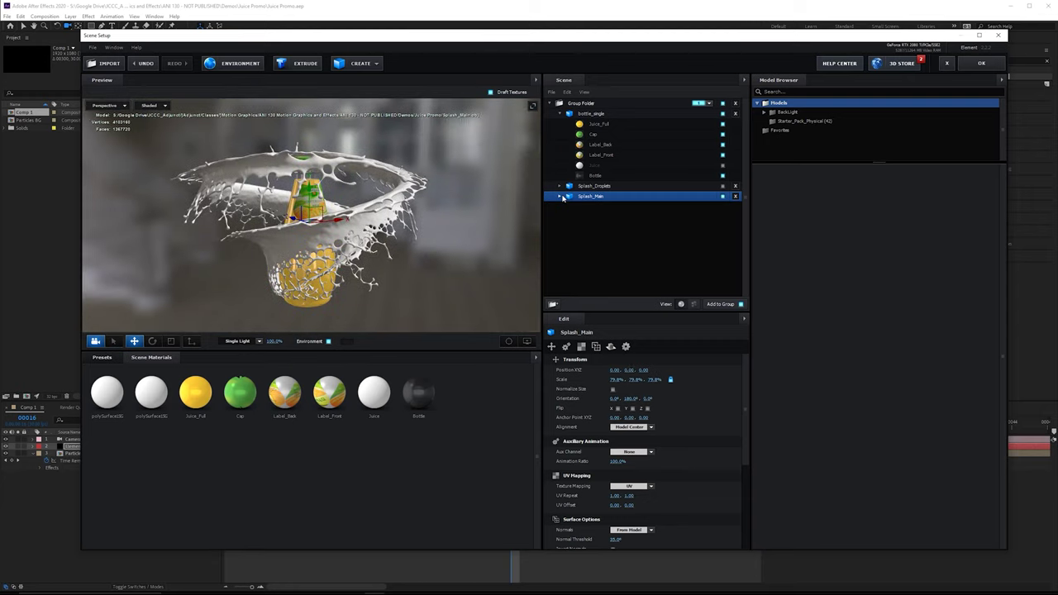
Duplicate the Juice_Full material and assign the copy to the Splash_Main model
left_click(561, 197)
left_click(608, 206)
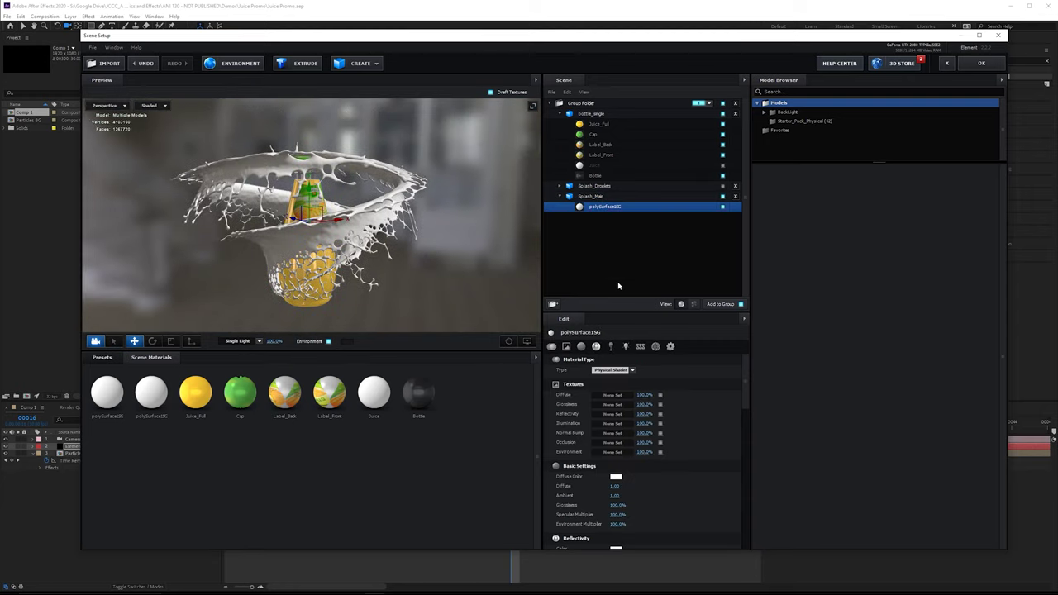
right_click(204, 395)
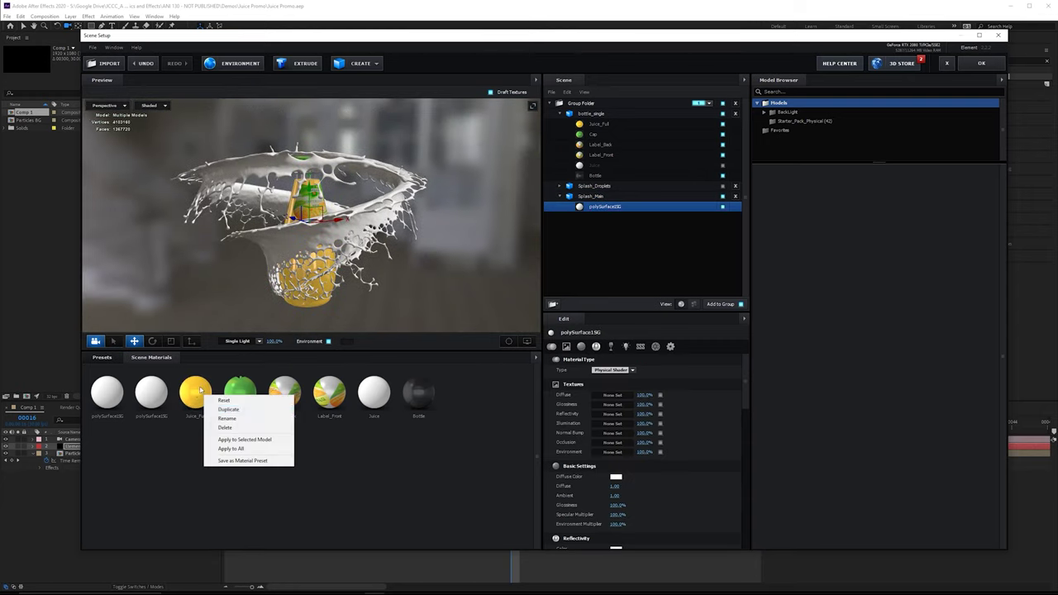
left_click(239, 410)
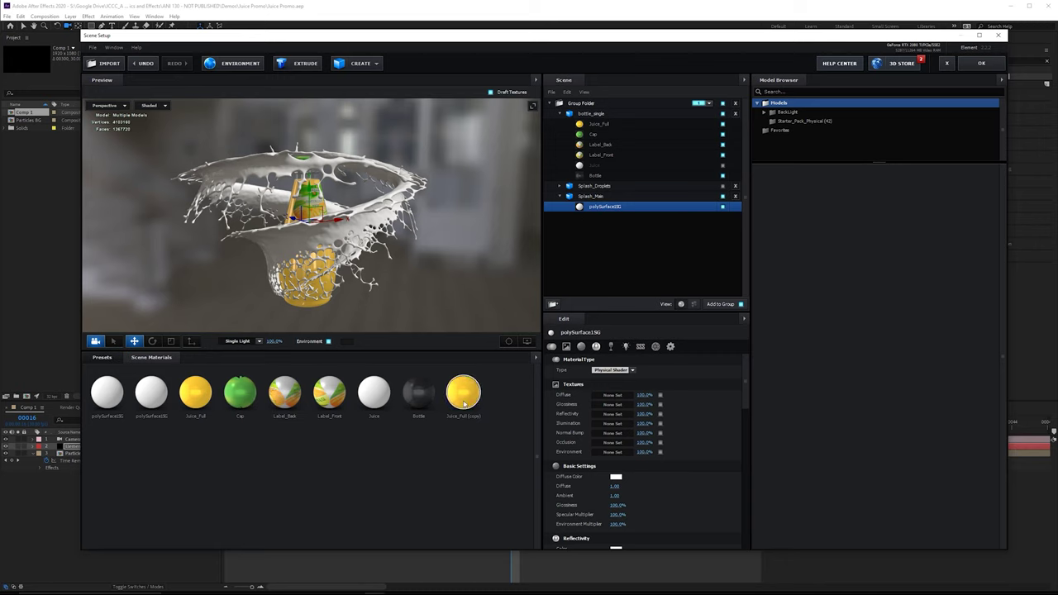
left_click_drag(591, 219, 593, 211)
left_click_drag(446, 231, 372, 240)
scroll(388, 236, "up", 2)
Set the refraction color of the Juice_Full copy to orange FF7700
key("ctrl+z")
scroll(633, 463, "down", 3)
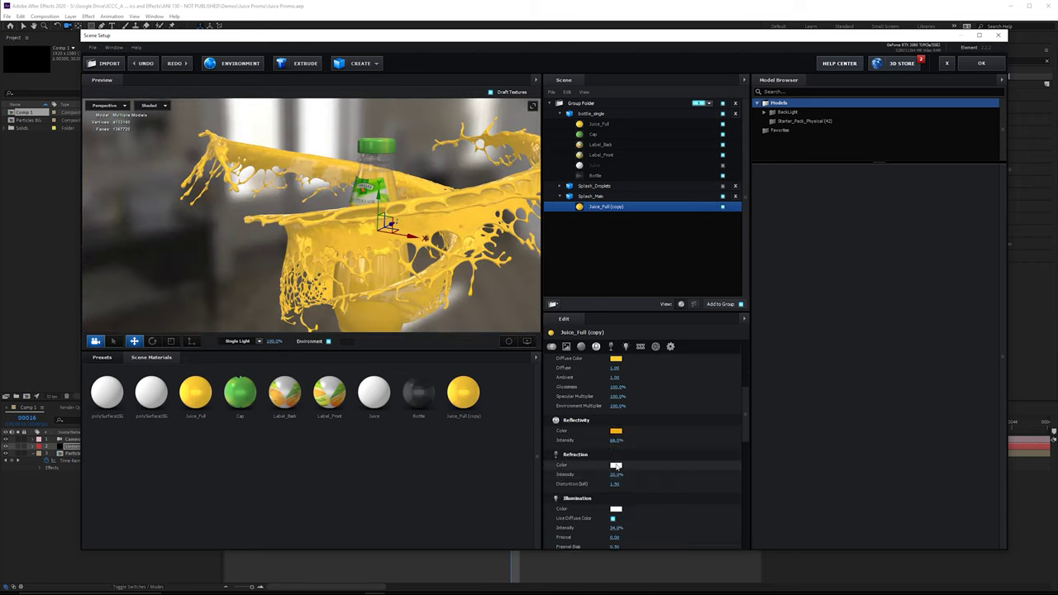
left_click(617, 465)
left_click(658, 524)
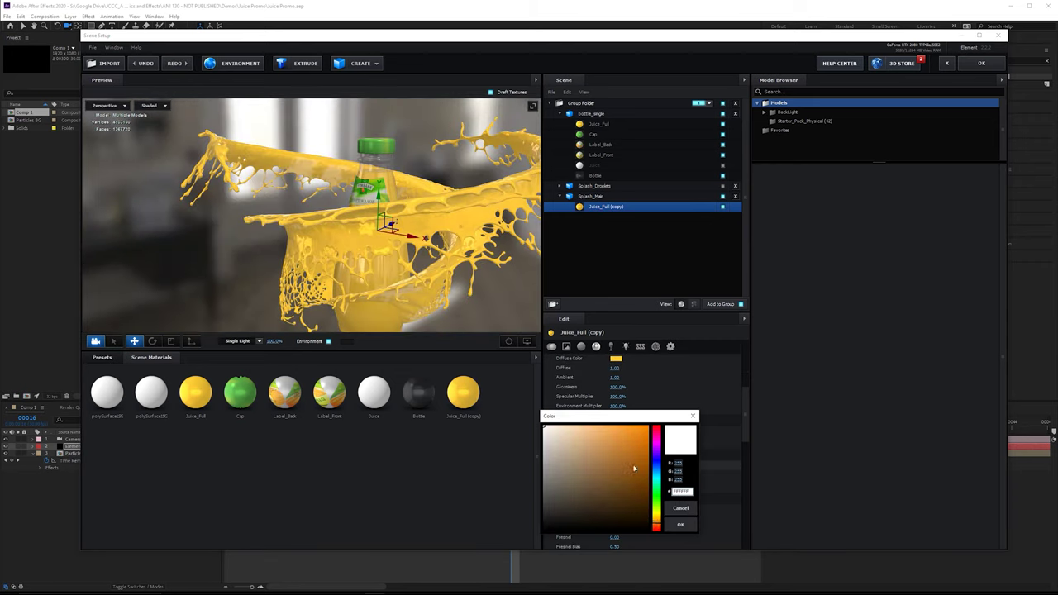
left_click_drag(629, 457, 648, 426)
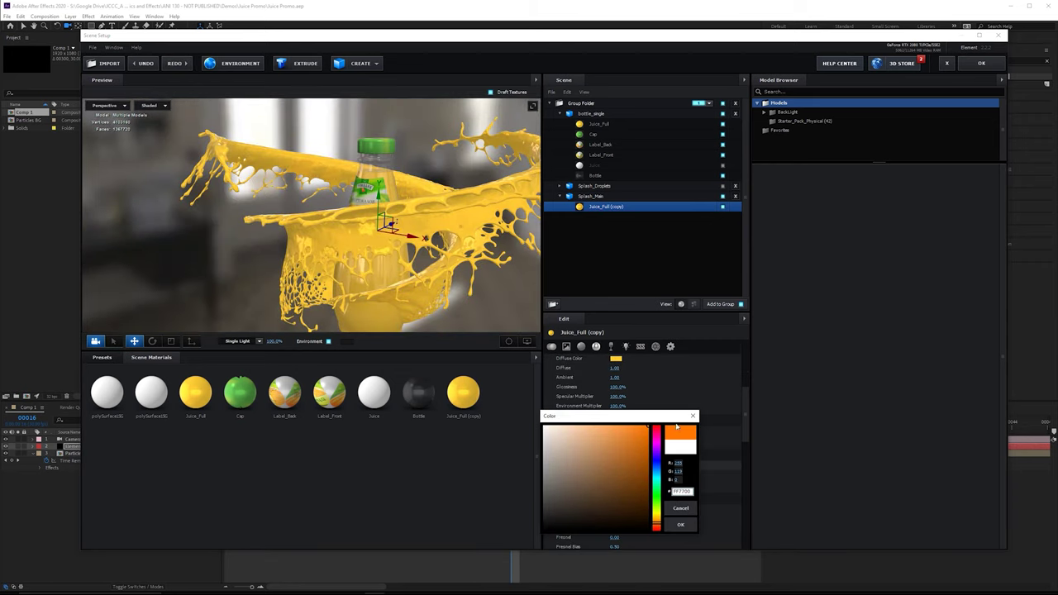
left_click(680, 525)
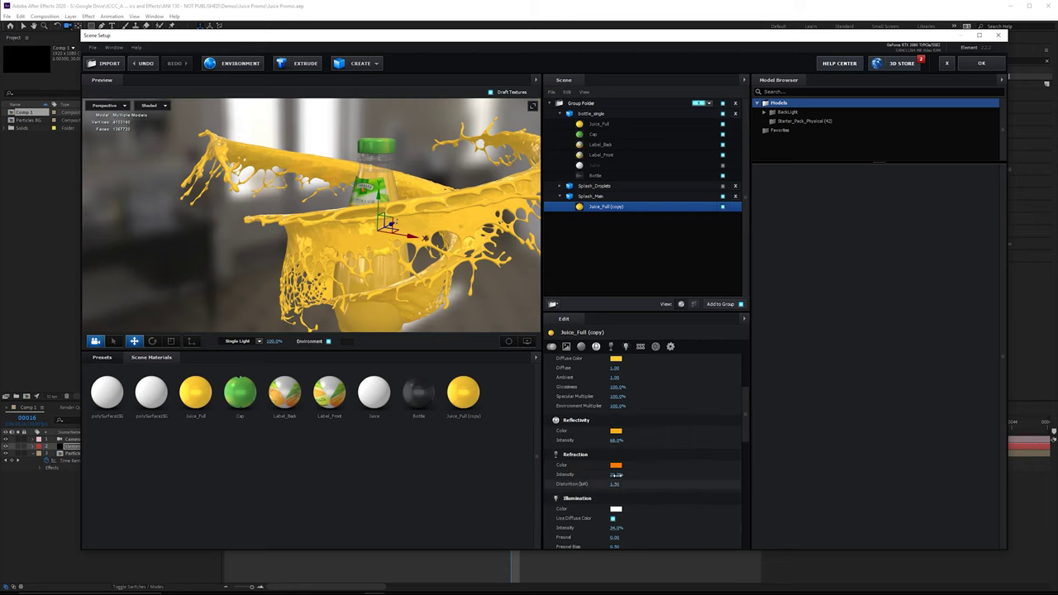
Adjust the splash material's refraction intensity and glossiness, and apply the scene changes
left_click_drag(621, 475, 633, 477)
key("ctrl+z")
left_click_drag(742, 400, 743, 382)
scroll(744, 382, "up", 3)
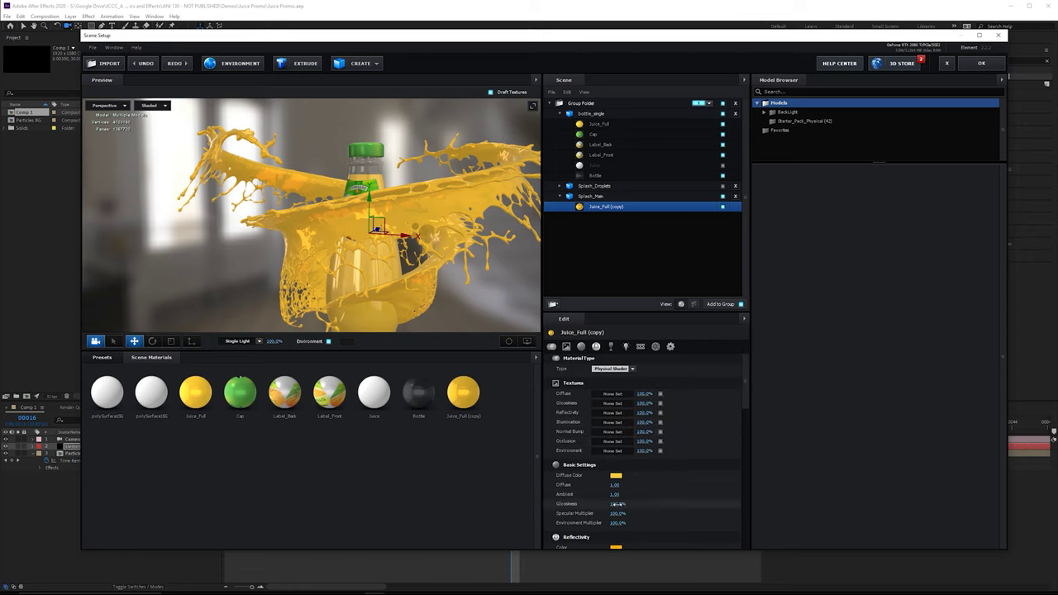
left_click_drag(616, 503, 615, 503)
left_click(982, 63)
scroll(625, 216, "up", 2)
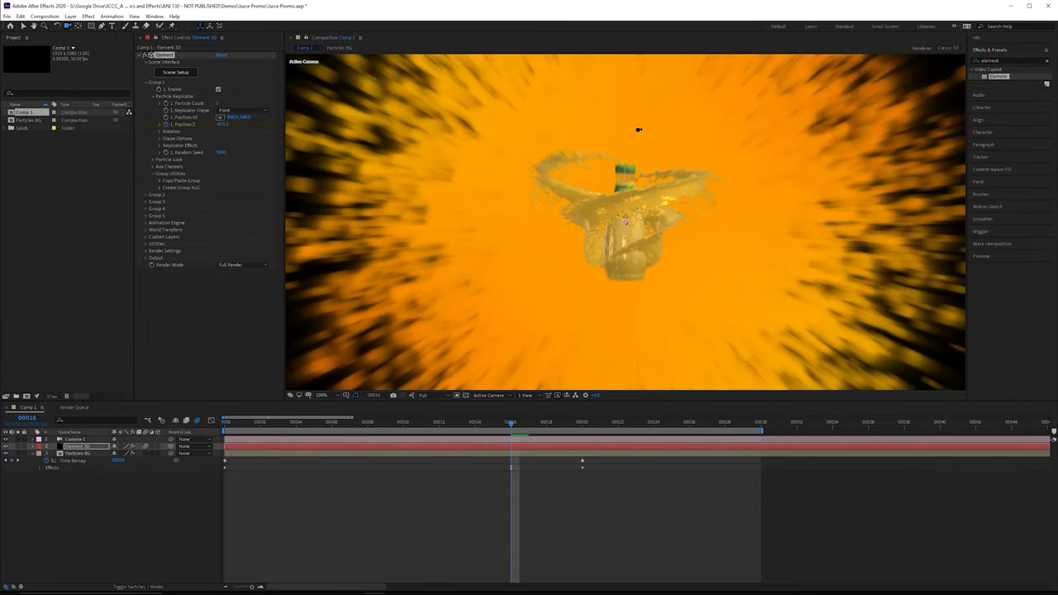
Apply the Curves effect to the Element 3D layer and lower the midtones of its green channel
left_click_drag(1016, 61, 905, 62)
type("curves")
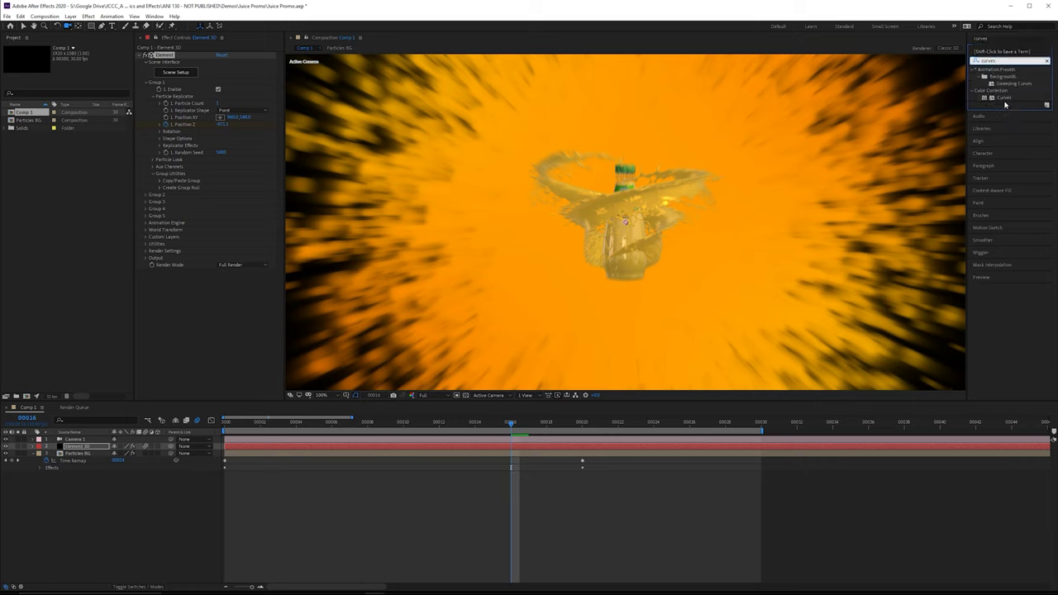
left_click_drag(1004, 98, 244, 235)
key("v")
left_click_drag(204, 321, 213, 322)
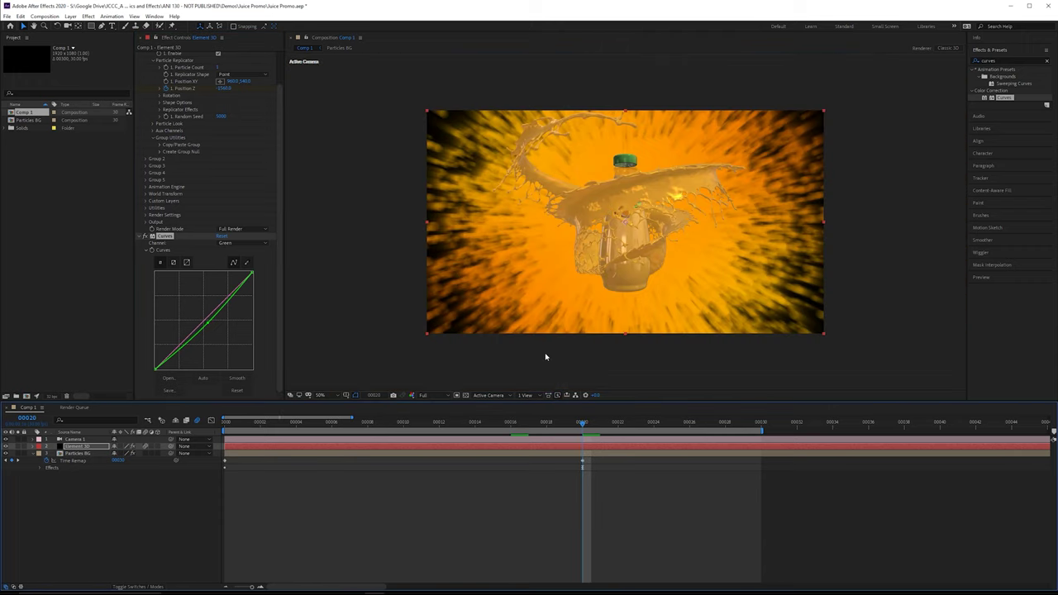
Tilt Group 1 with its X Rotation and preview the bottle's entrance from the first frame
scroll(183, 132, "up", 2)
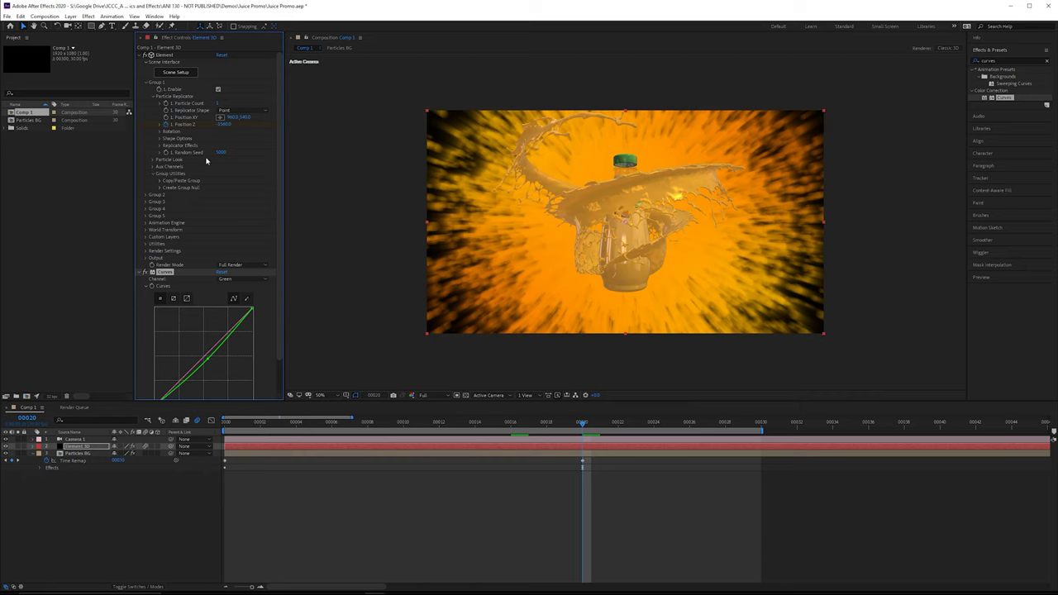
left_click_drag(227, 139, 243, 139)
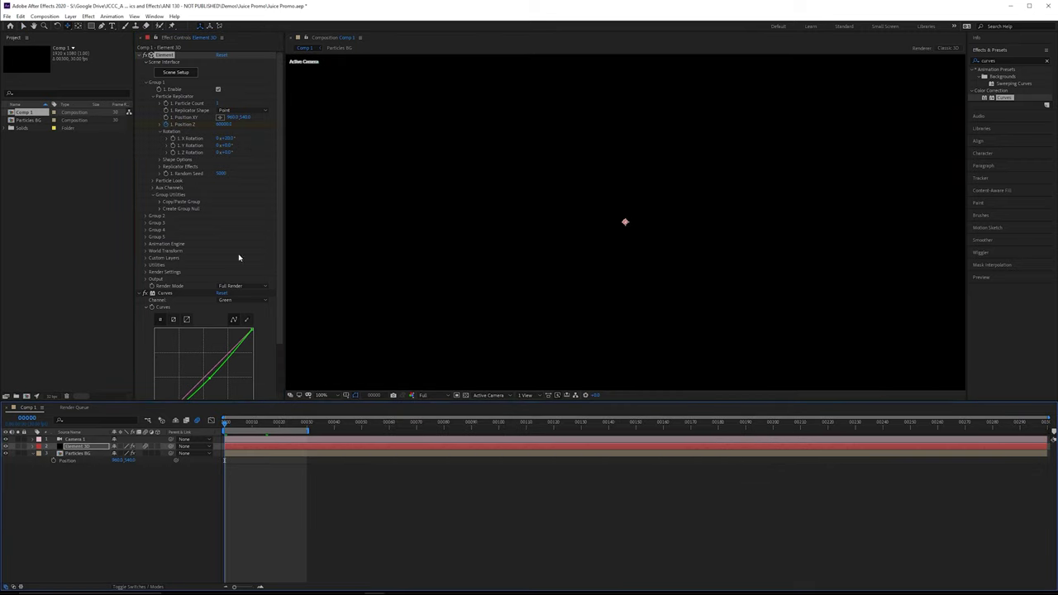
key("space")
key("space")
Keyframe Group 1's Y Rotation from -3 revolutions at the first frame to 0 at the last frame
left_click(223, 145)
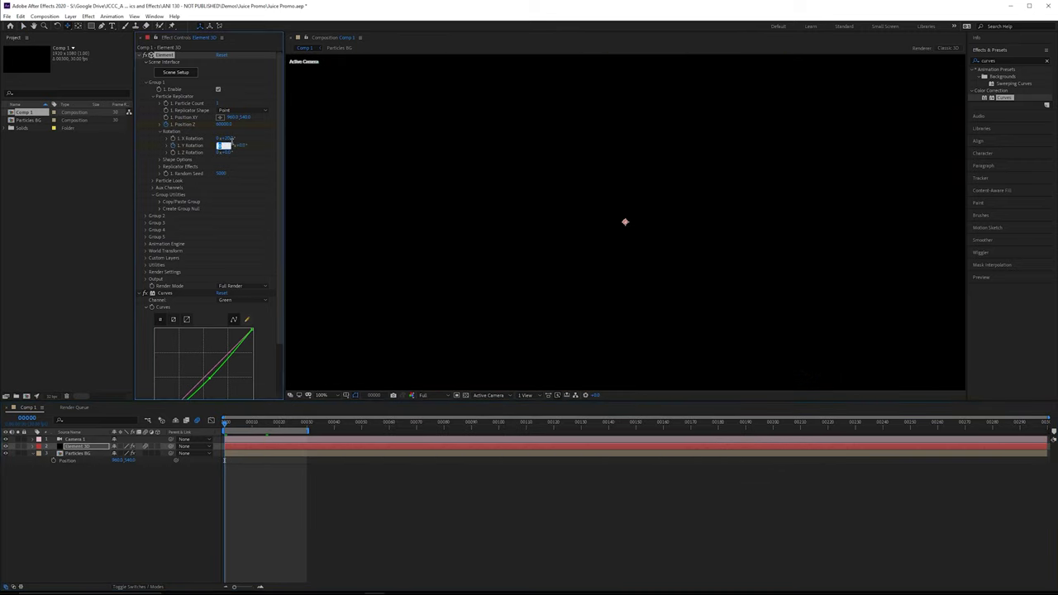
left_click(231, 412)
left_click_drag(317, 424, 984, 444)
scroll(810, 314, "down", 1)
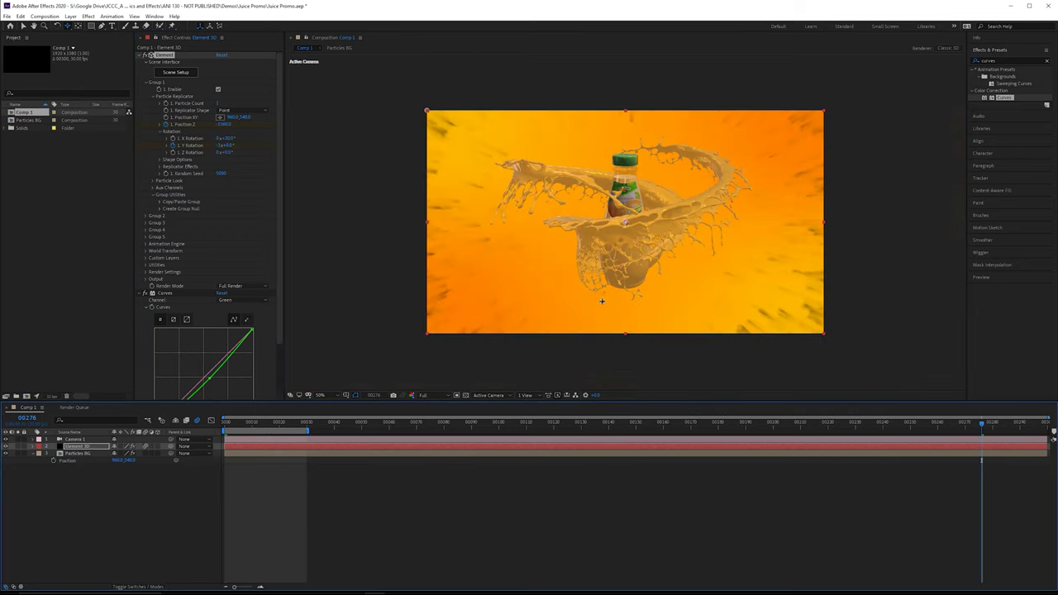
key("End")
left_click(219, 146)
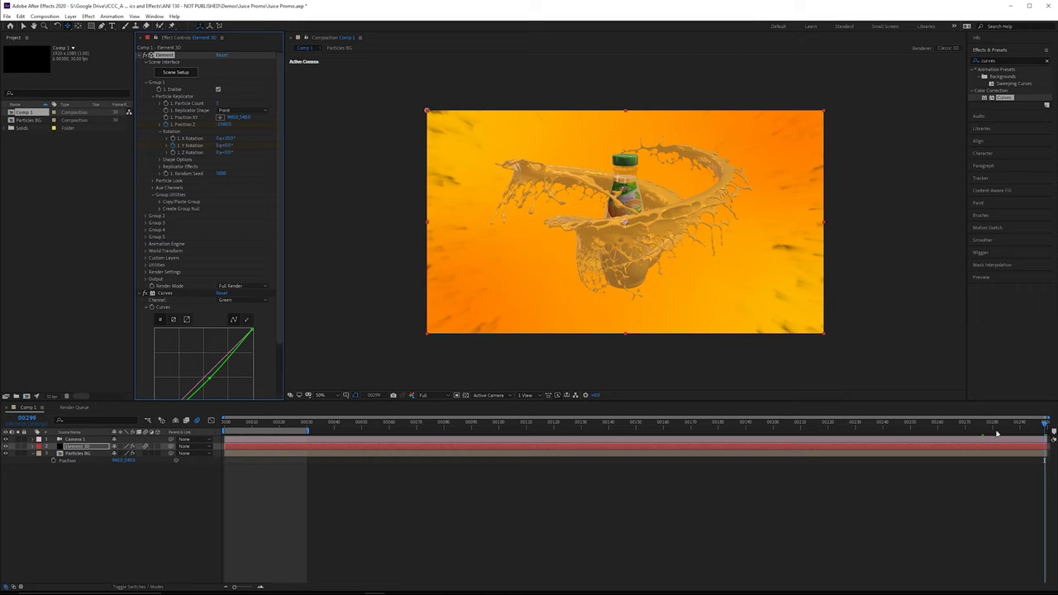
left_click_drag(971, 425, 367, 426)
key("End")
Reshape the Y Rotation curve in the Graph Editor into a fast spin with a long slowdown, and scrub through it
key("u")
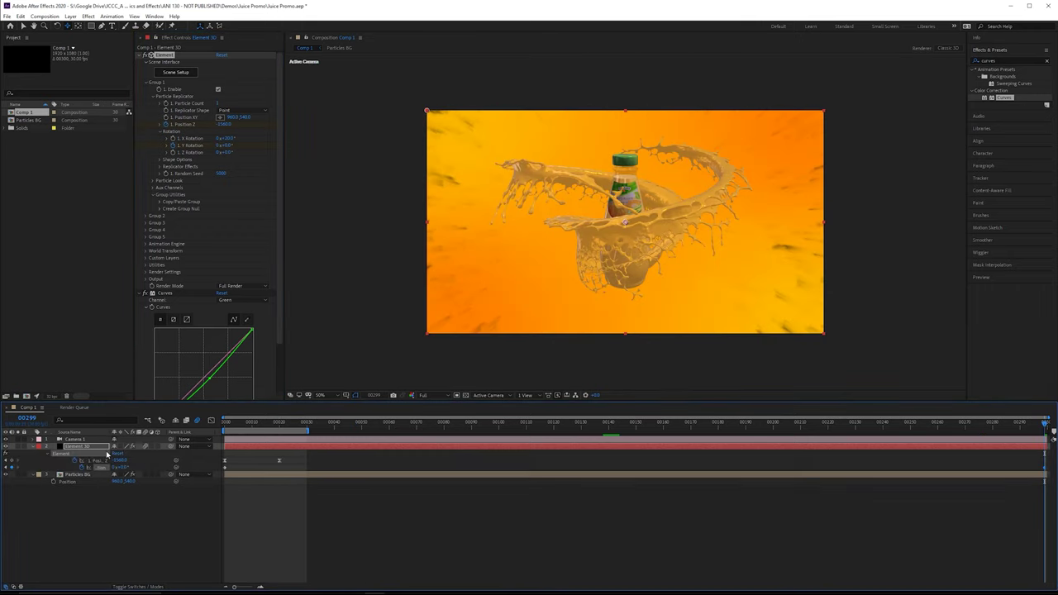
left_click(212, 422)
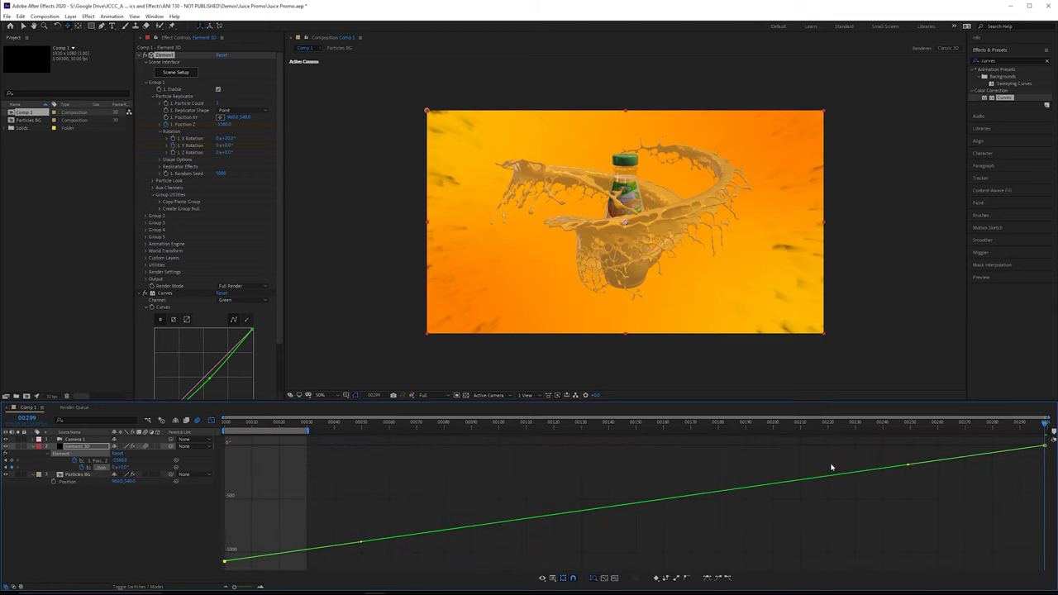
left_click_drag(908, 465, 551, 449)
left_click_drag(460, 450, 412, 445)
left_click_drag(362, 545, 310, 450)
left_click_drag(276, 483, 228, 451)
left_click_drag(282, 423, 256, 424)
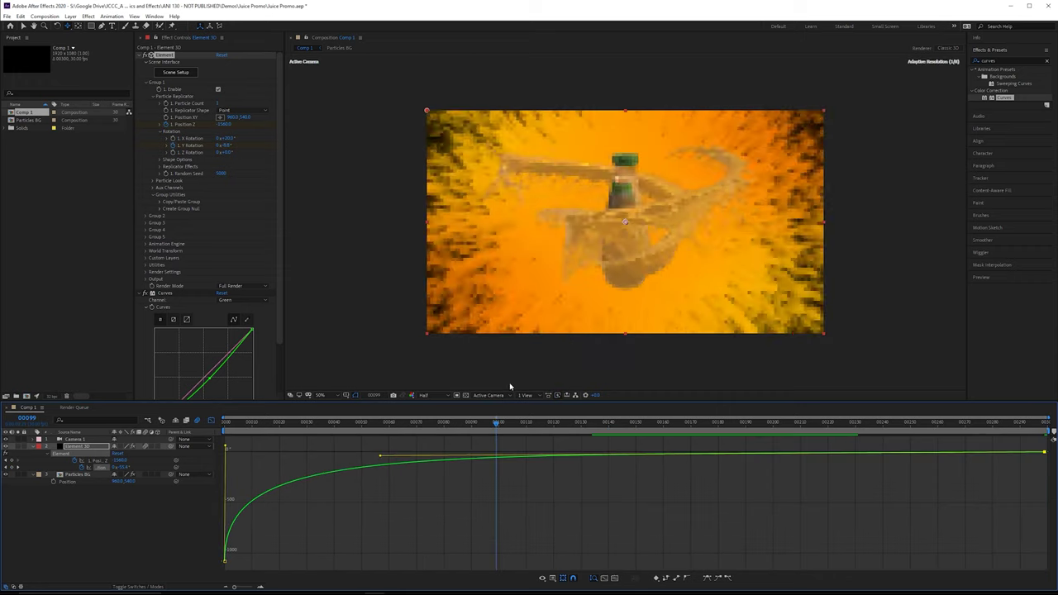
Review the bottle's spin along the timeline and switch from the Graph Editor back to the layer bars
left_click_drag(509, 385, 269, 433)
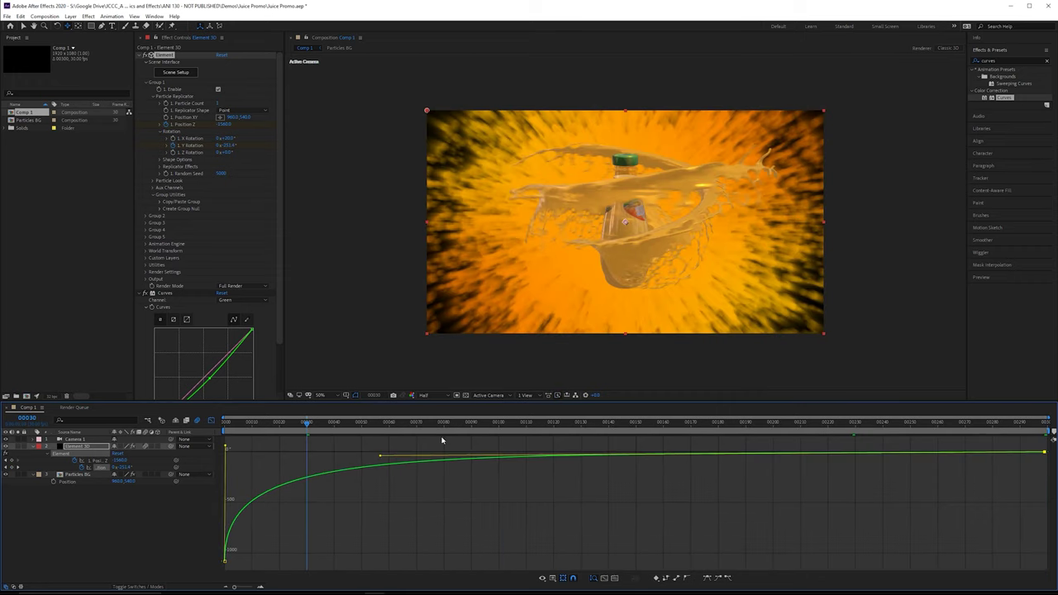
left_click(212, 422)
left_click(584, 421)
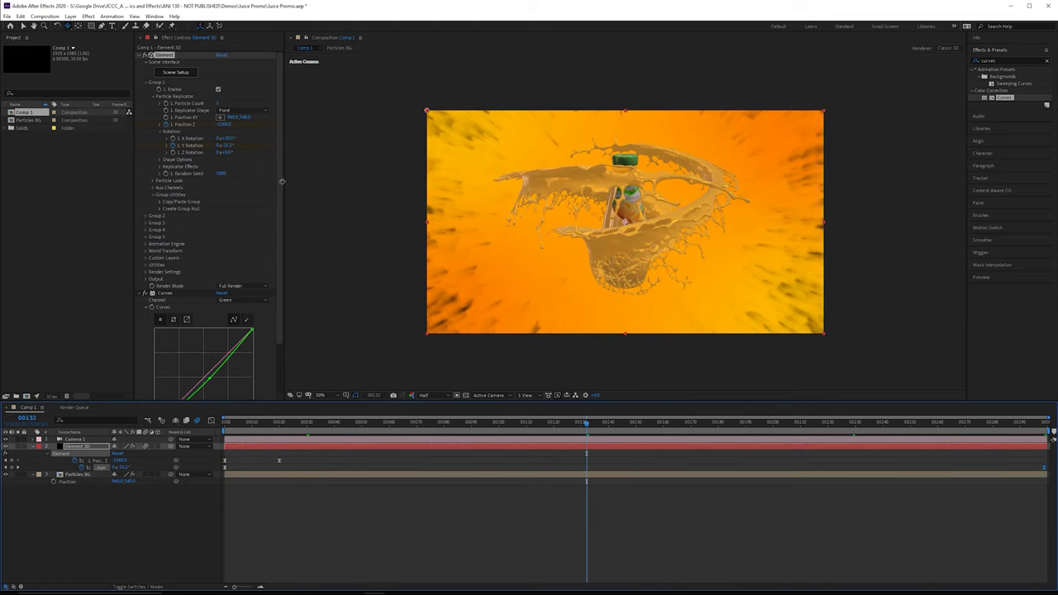
In Element's scene setup, assign the Juice_Full (copy) material to Splash_Droplets, then raise and enlarge the droplets to about 748% around the bottle
left_click(183, 76)
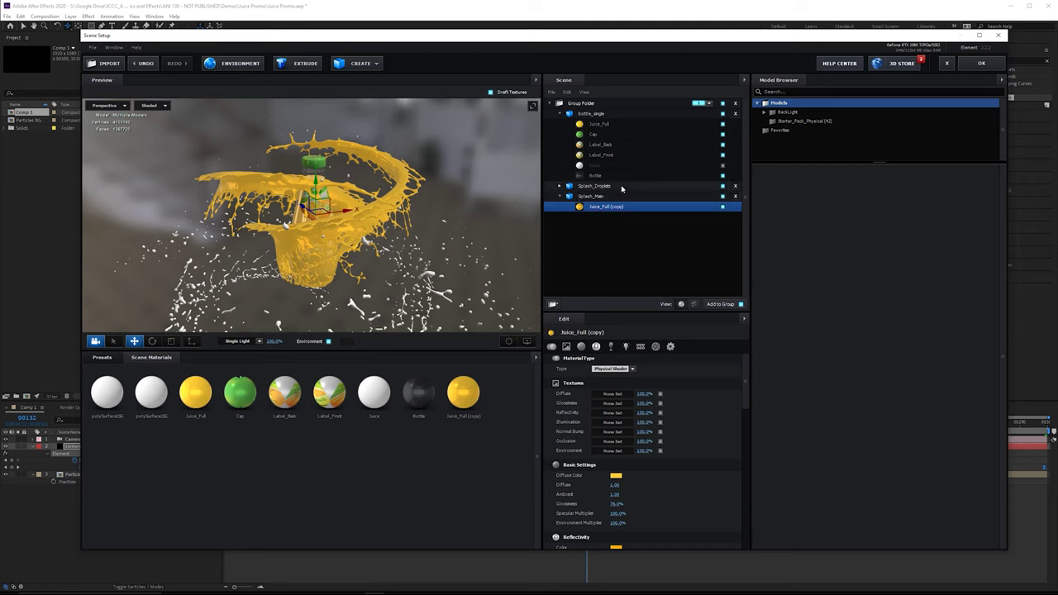
left_click(622, 187)
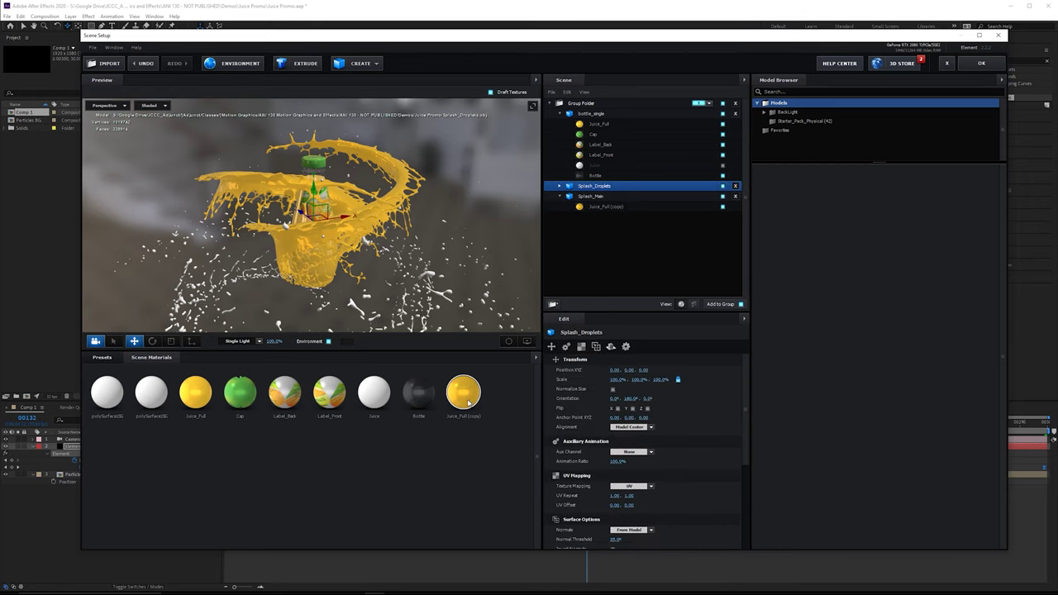
left_click(468, 403)
left_click_drag(312, 187, 295, 81)
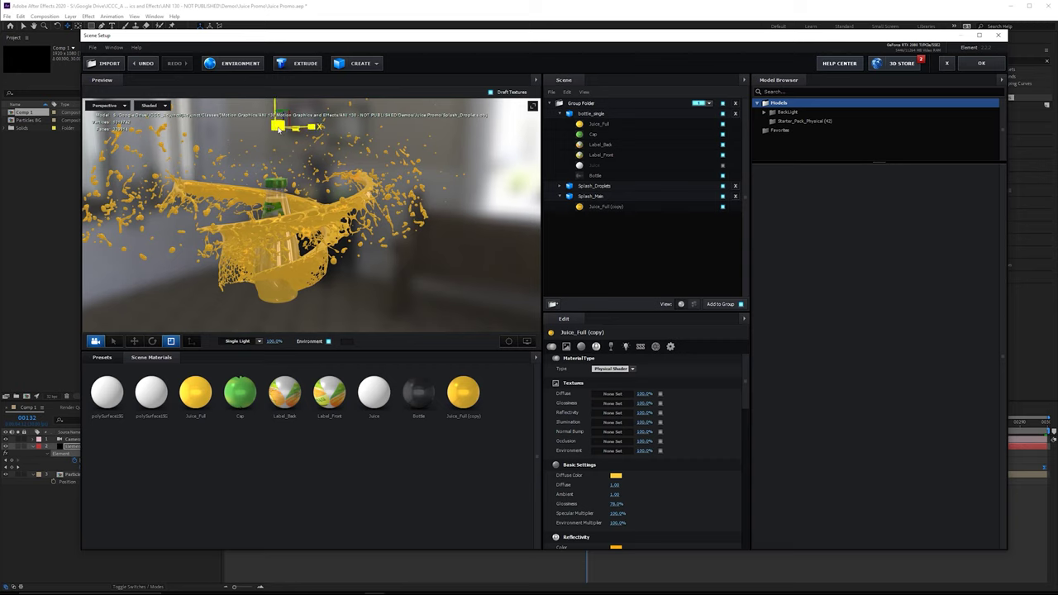
left_click_drag(277, 129, 212, 143)
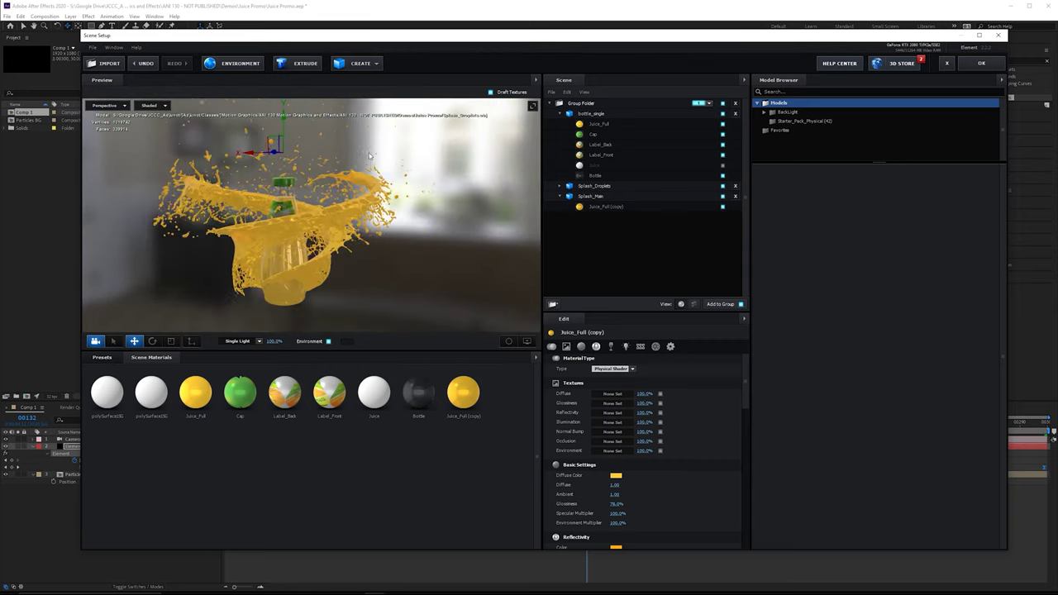
left_click_drag(369, 155, 409, 151)
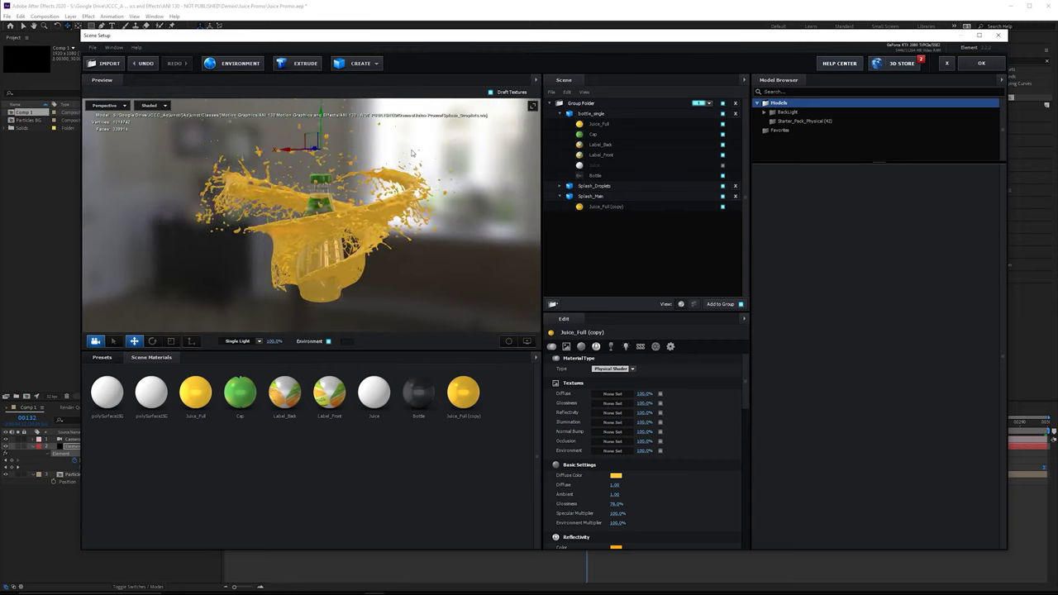
scroll(408, 151, "up", 2)
Move Splash_Droplets out of the group folder into its own Group 2 and accept the scene
left_click(628, 200)
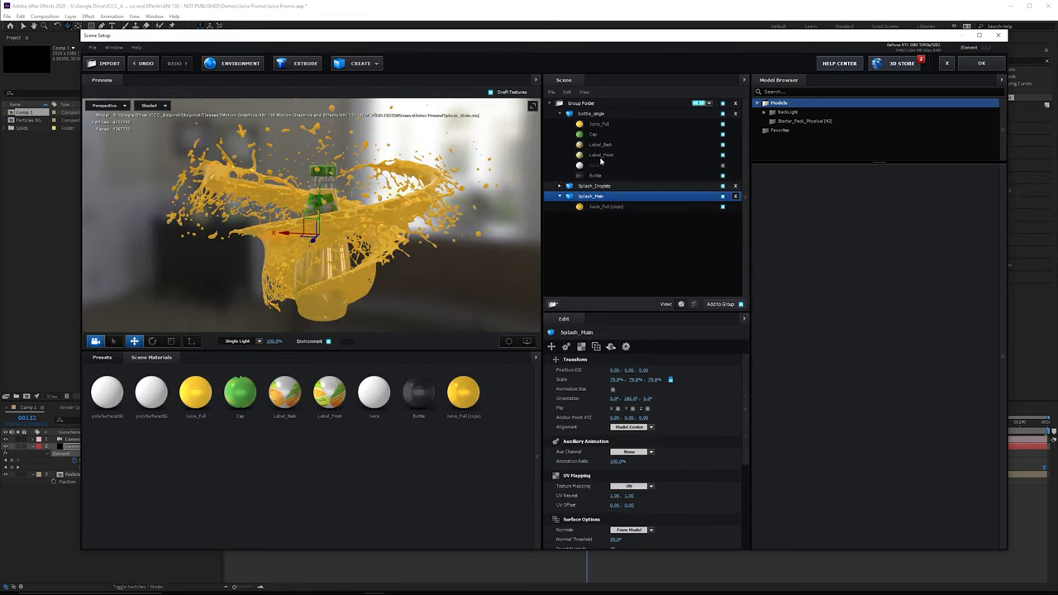
left_click_drag(608, 189, 592, 241)
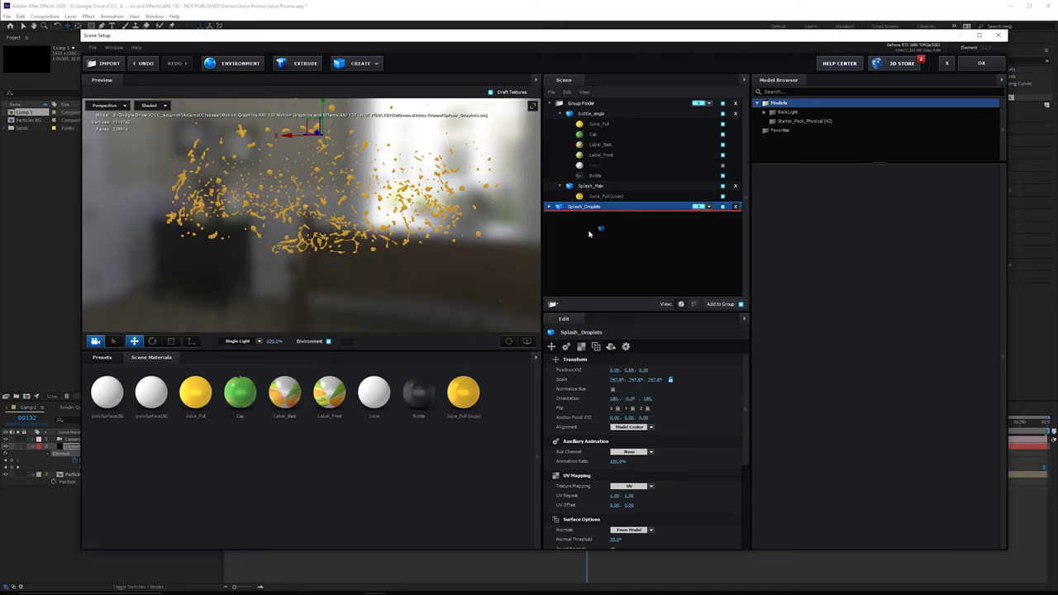
left_click(699, 206)
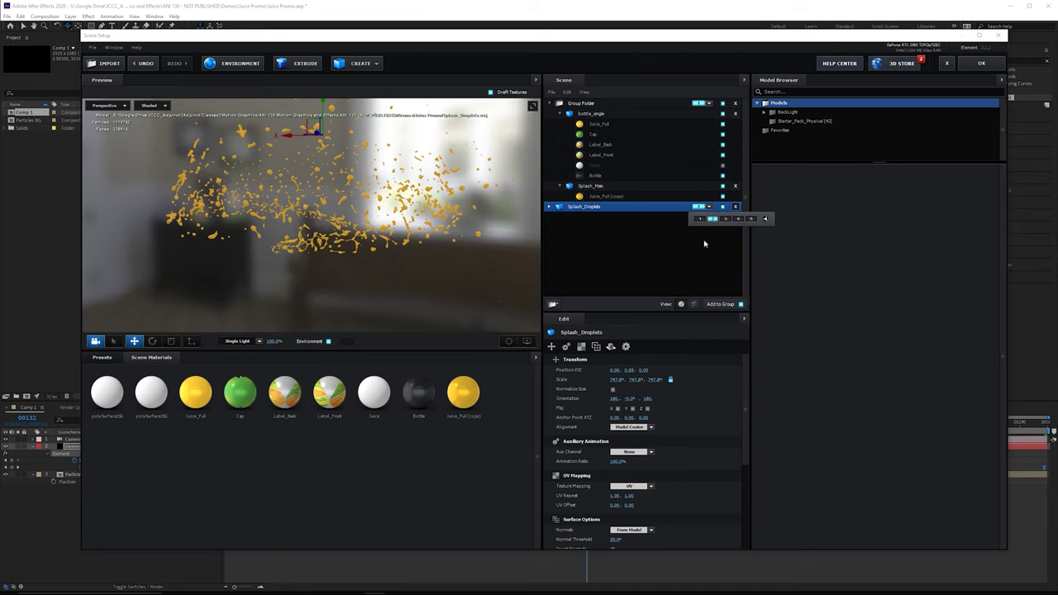
left_click(981, 63)
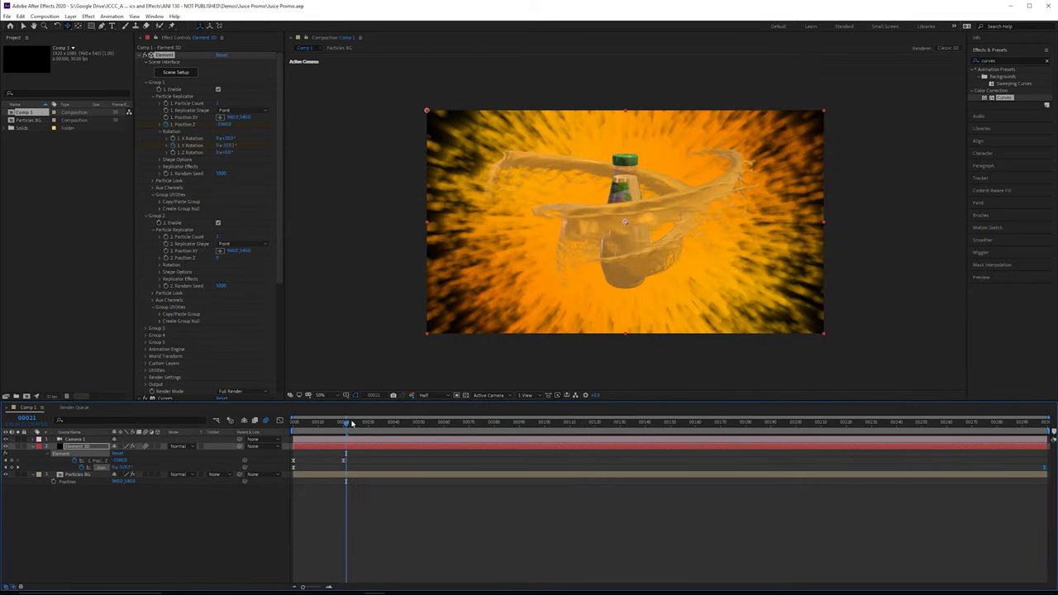
Copy Group 1's Position Z keyframes onto Group 2's Position Z, starting at the first frame
left_click_drag(352, 426, 289, 426)
scroll(632, 208, "up", 1)
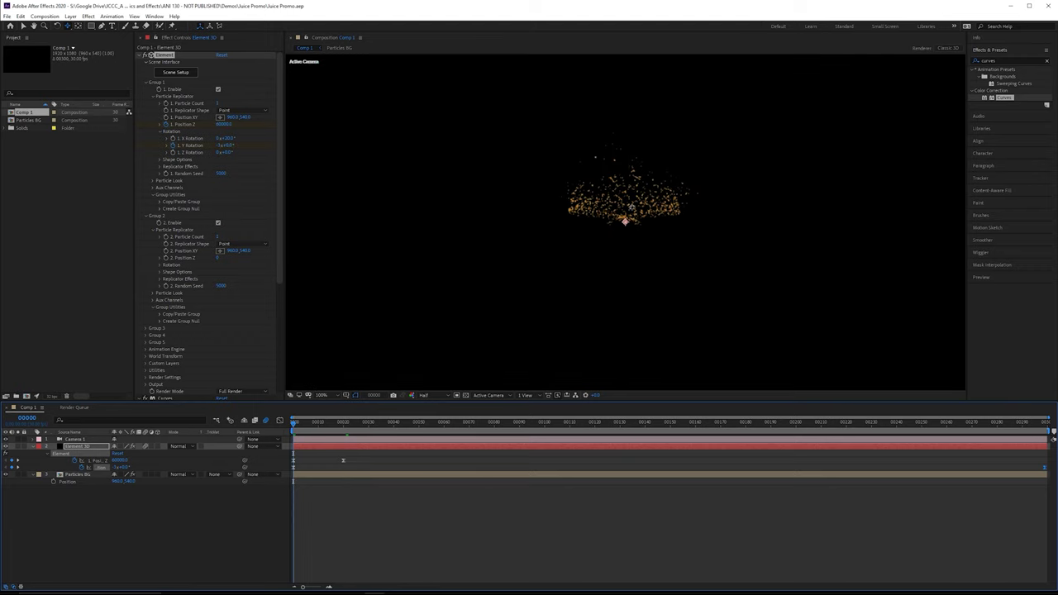
key("comma")
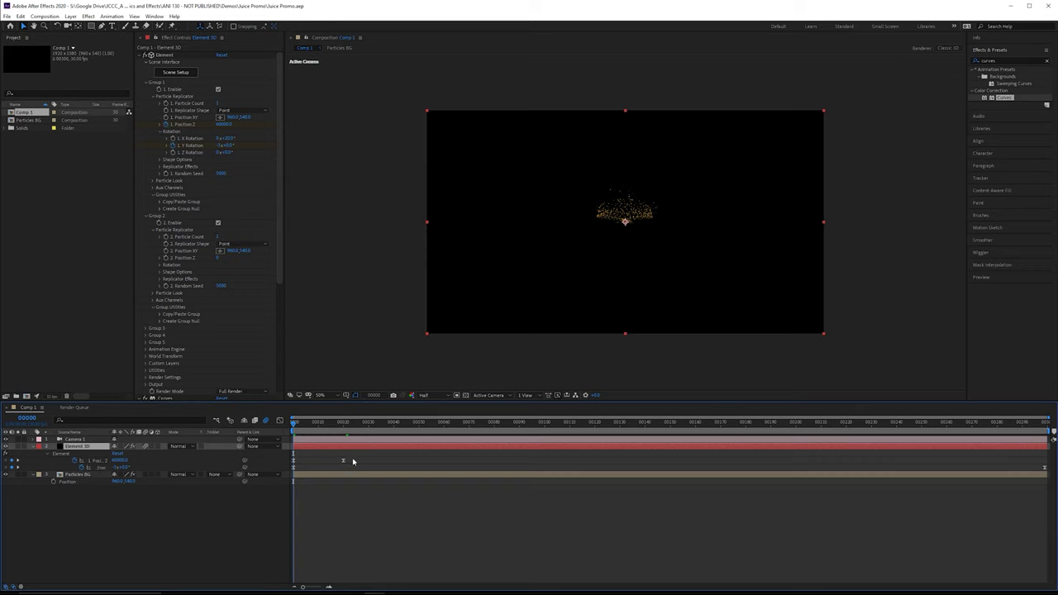
left_click_drag(343, 461, 281, 467)
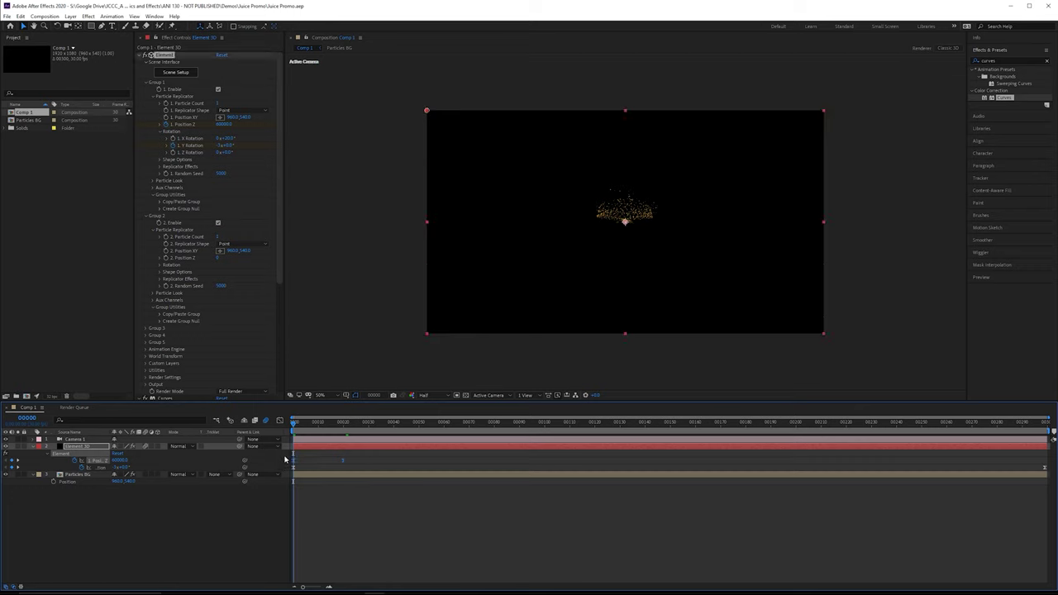
left_click(170, 275)
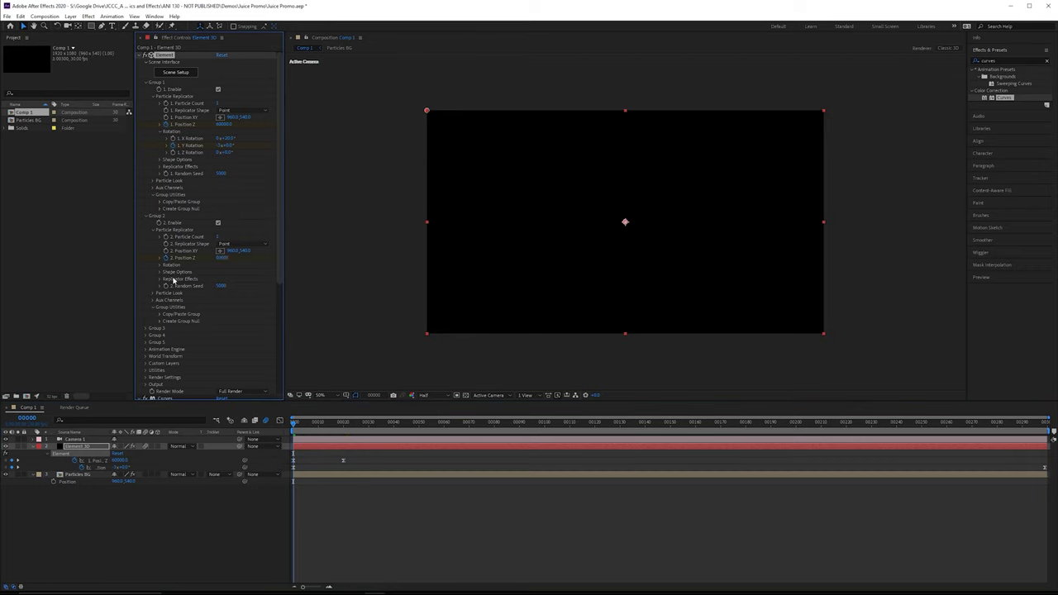
Copy Group 1's Y Rotation keyframes onto Group 2's Y Rotation and scrub through the combined spin
key("u")
key("u")
left_click_drag(1046, 492, 294, 513)
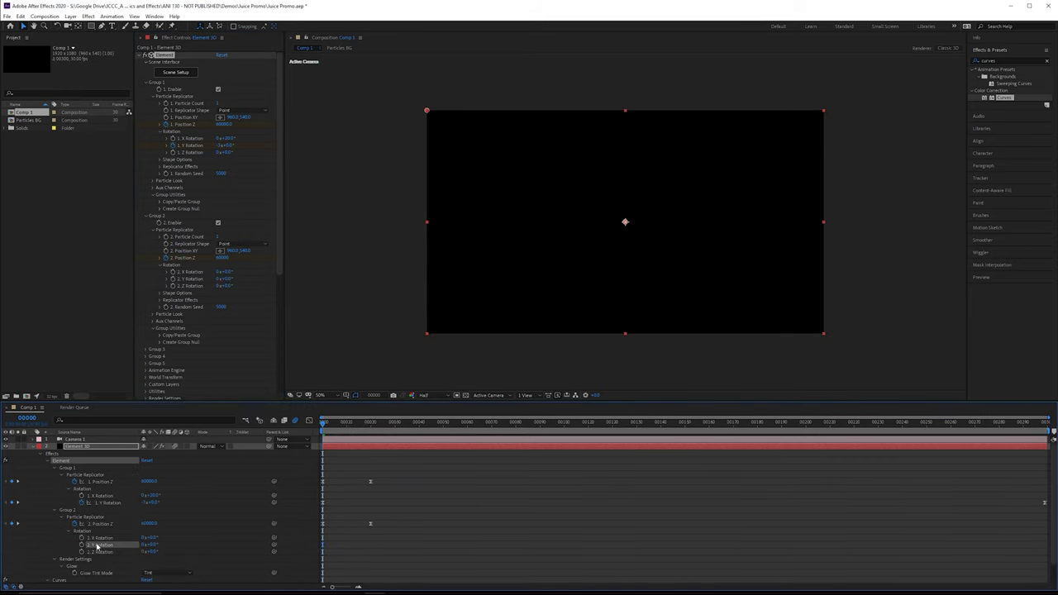
left_click_drag(324, 423, 438, 436)
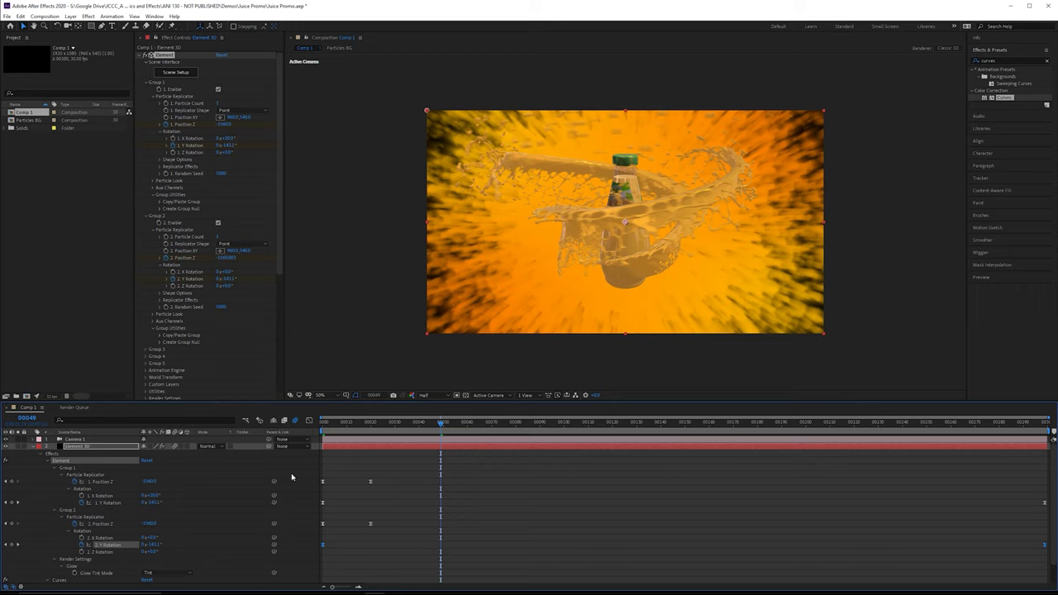
left_click_drag(567, 428, 538, 424)
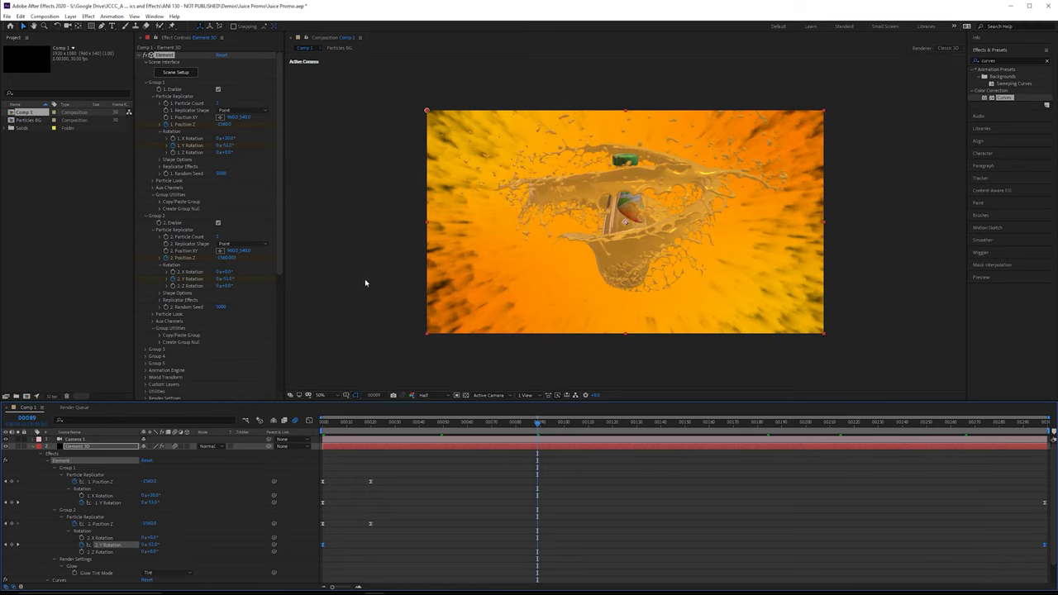
Disable Group 1 to isolate the droplets and enable Multi-Object in Group 2's Particle Look
left_click(218, 90)
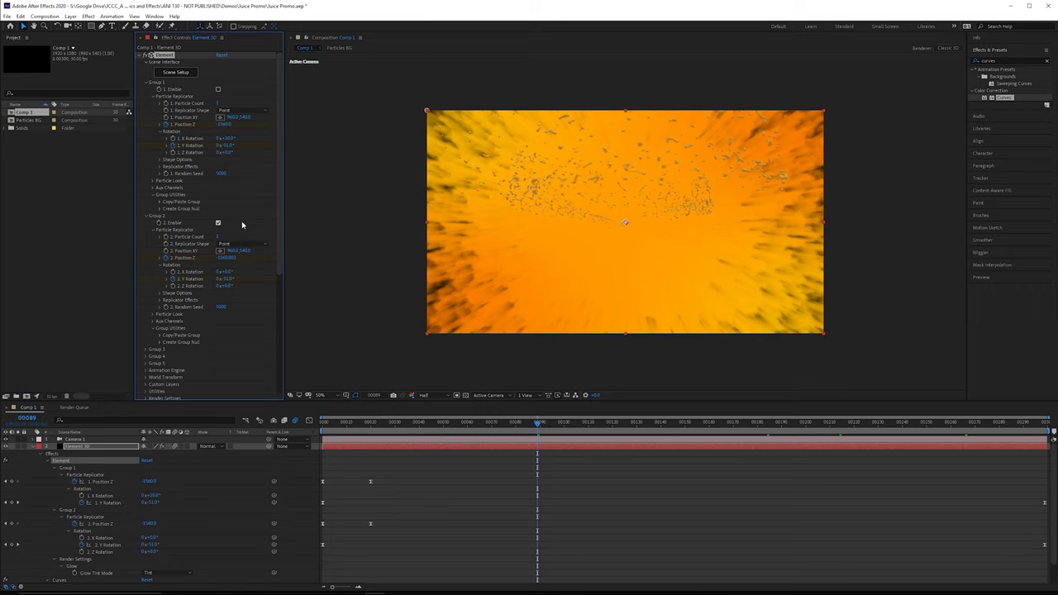
left_click(226, 258)
left_click(144, 203)
left_click(152, 315)
scroll(169, 336, "down", 1)
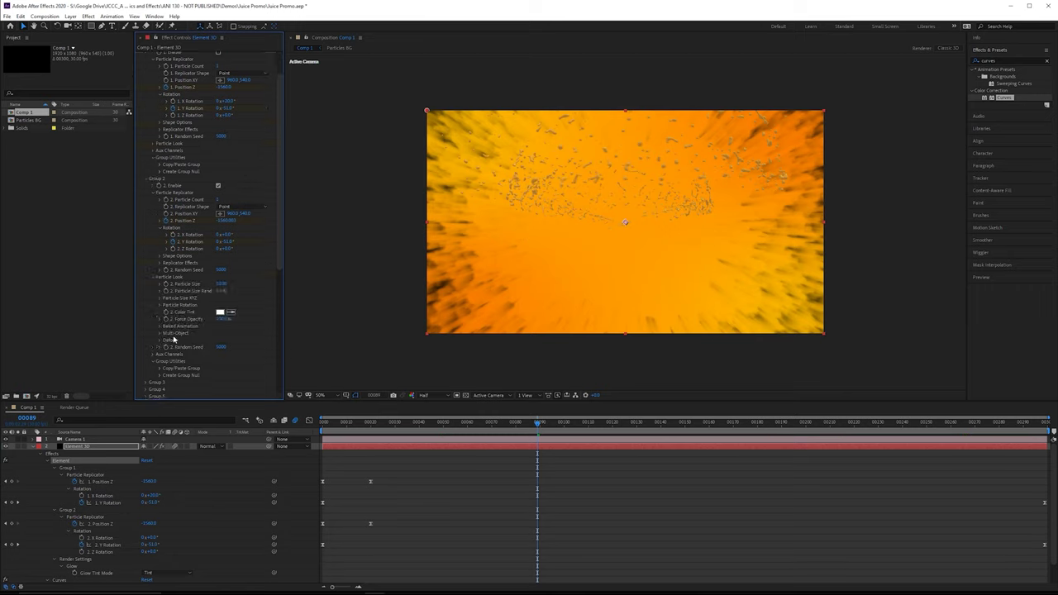
left_click(158, 332)
left_click(219, 340)
scroll(220, 341, "down", 3)
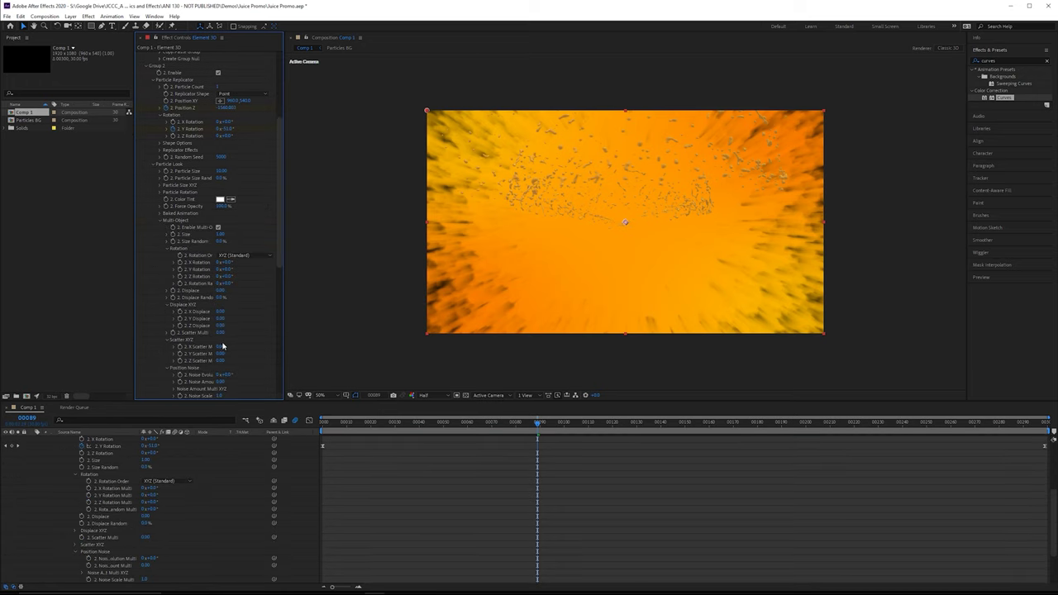
scroll(284, 256, "down", 2)
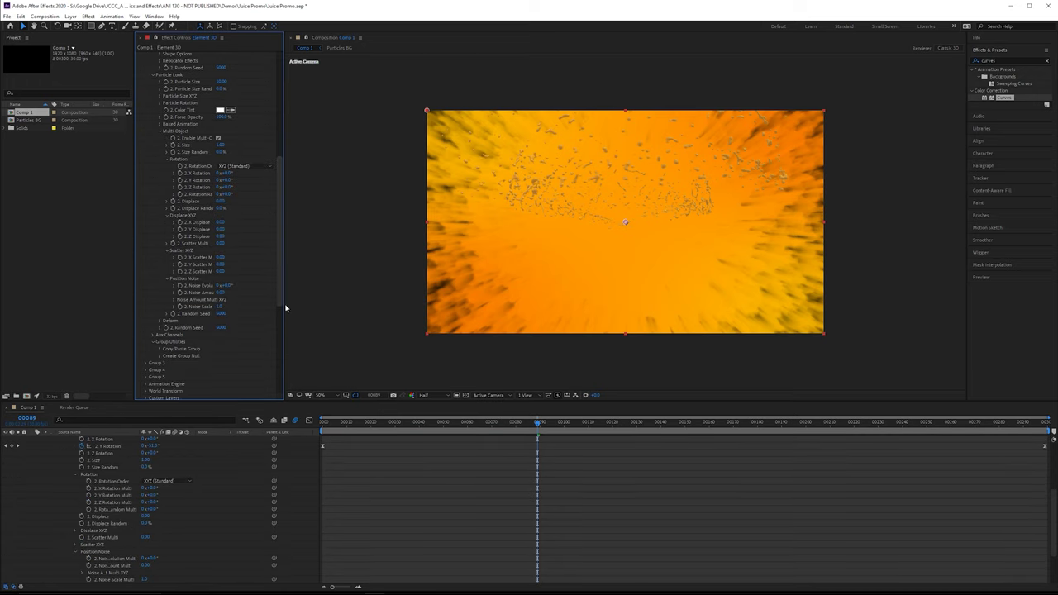
Keyframe Group 2's Multi-Object Displace from -0.5 at the first frame to 0.25 at the last frame, and scrub through the droplets' spread
left_click(220, 202)
left_click_drag(435, 425, 248, 423)
left_click(221, 201)
key("Return")
key("End")
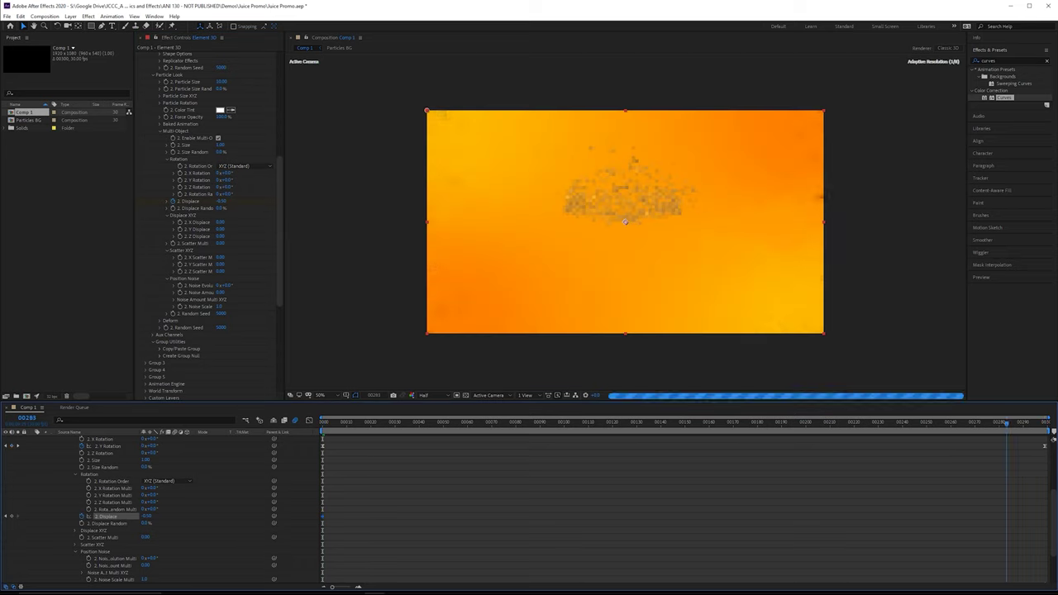
left_click(221, 202)
type(".25")
key("Return")
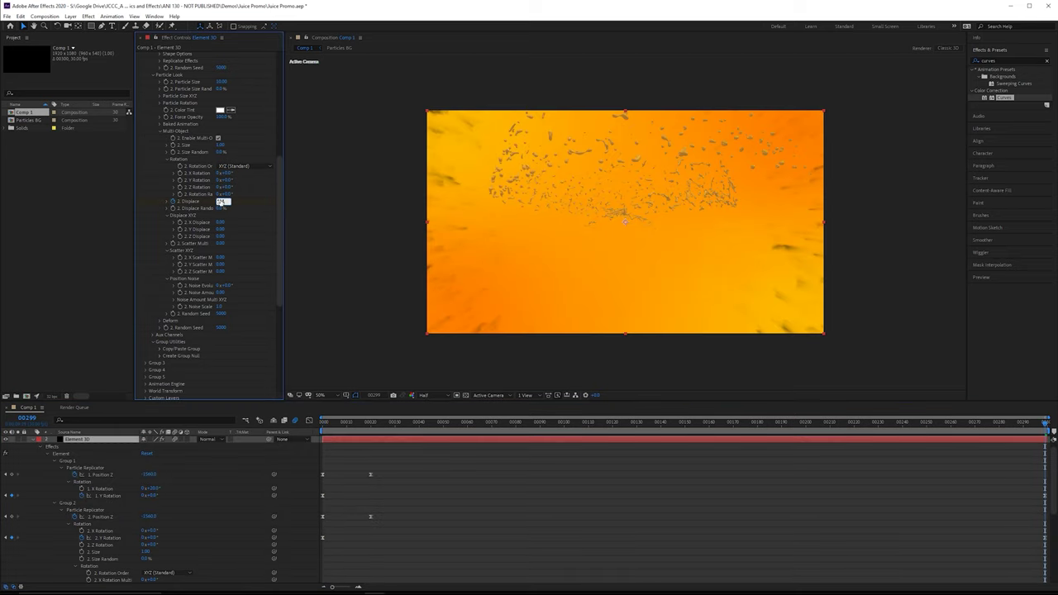
left_click_drag(465, 423, 623, 433)
key("shift+slash")
scroll(282, 183, "down", 1)
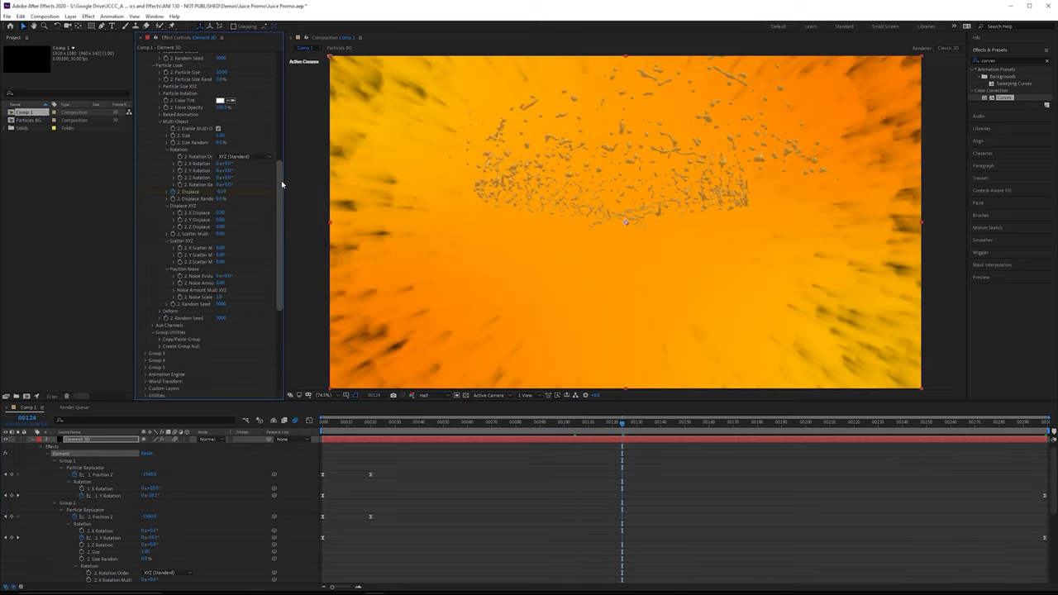
Keyframe Group 2's Multi-Object Rotation Random from 0 at the first frame to 360° at the last frame
key("Home")
left_click(180, 185)
left_click(1048, 430)
left_click_drag(224, 184, 233, 184)
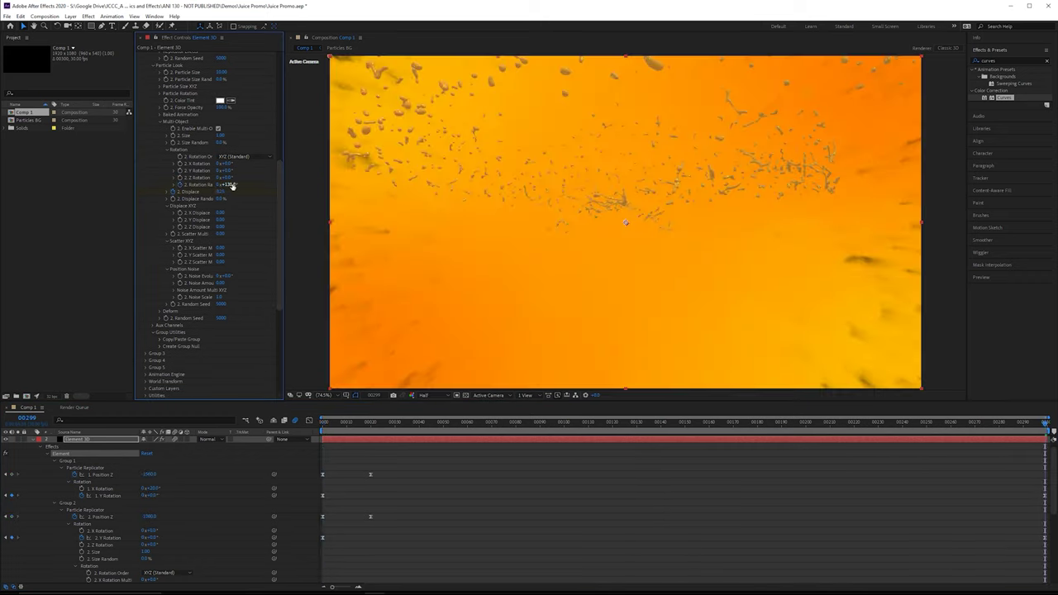
left_click(229, 185)
type("360")
key("Return")
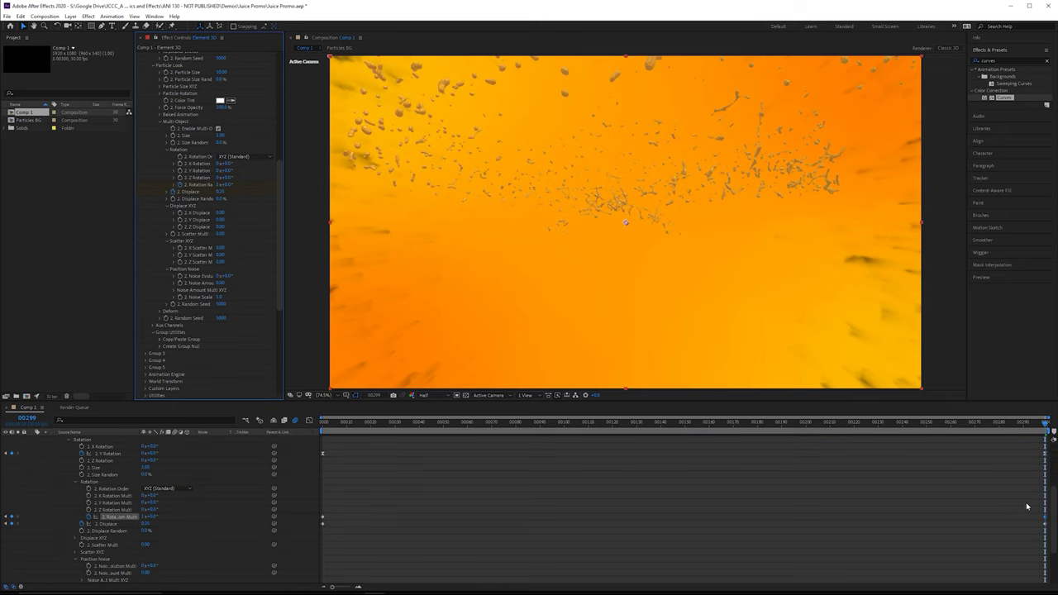
Reshape Group 2's Rotation Random curve in the Graph Editor so it rises fast and then slows down
left_click(1038, 518)
left_click_drag(1048, 516, 451, 472)
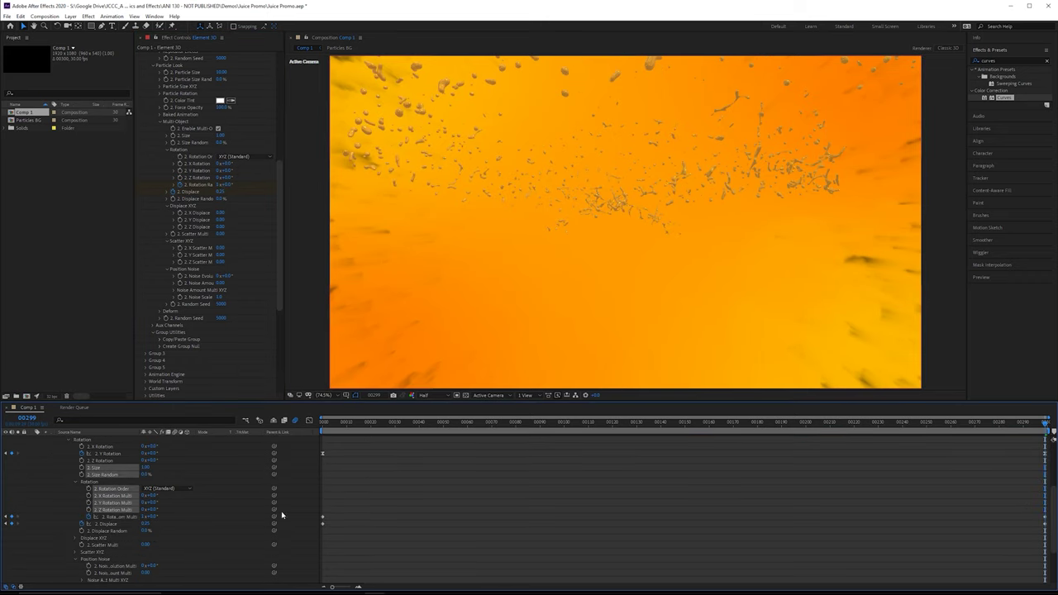
left_click(308, 421)
left_click(324, 563)
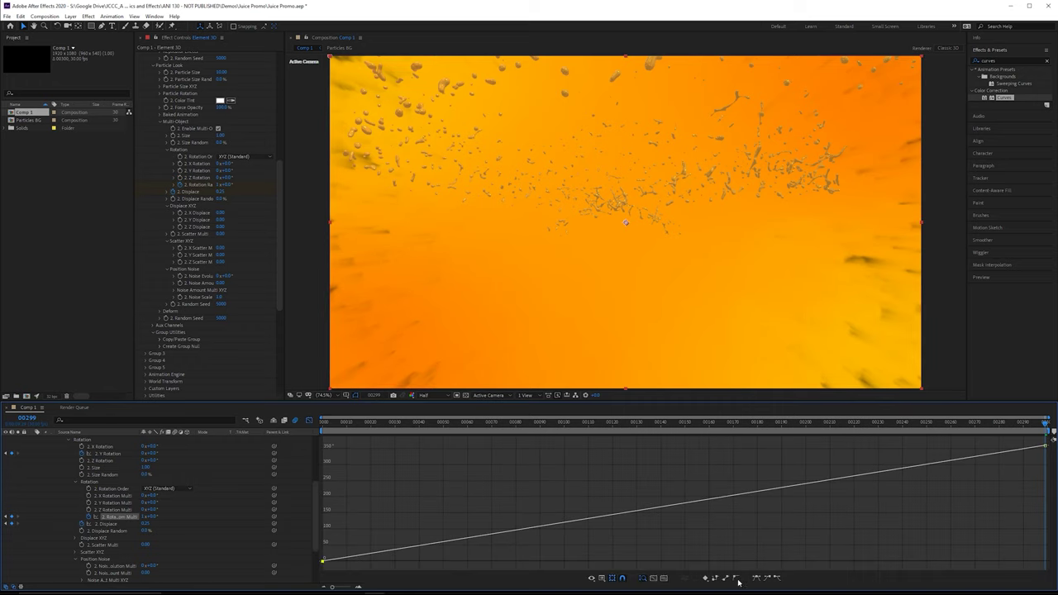
left_click(736, 579)
left_click_drag(443, 542, 299, 474)
left_click(323, 561)
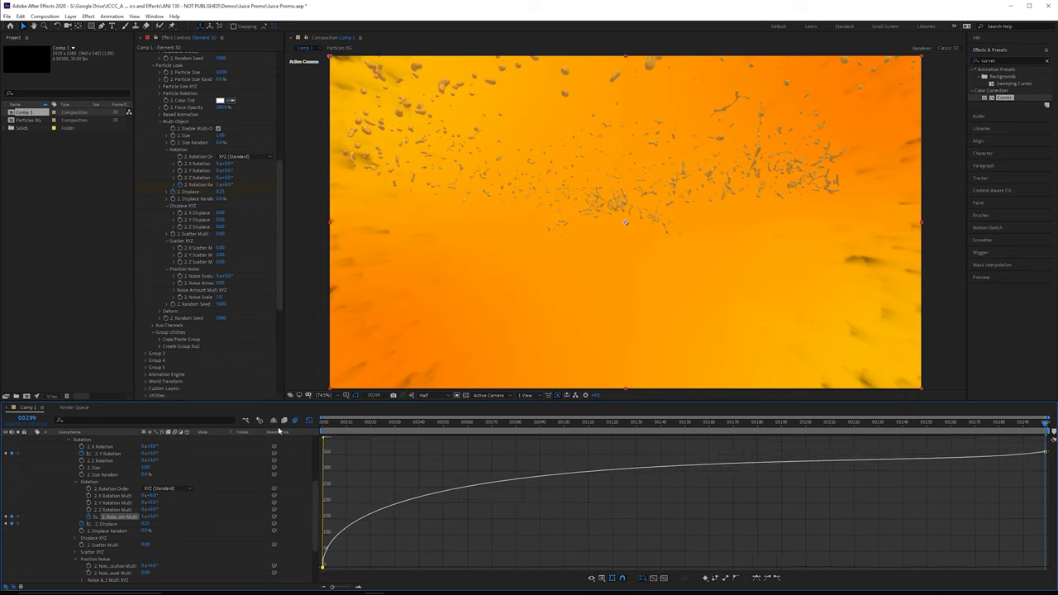
left_click(1050, 445)
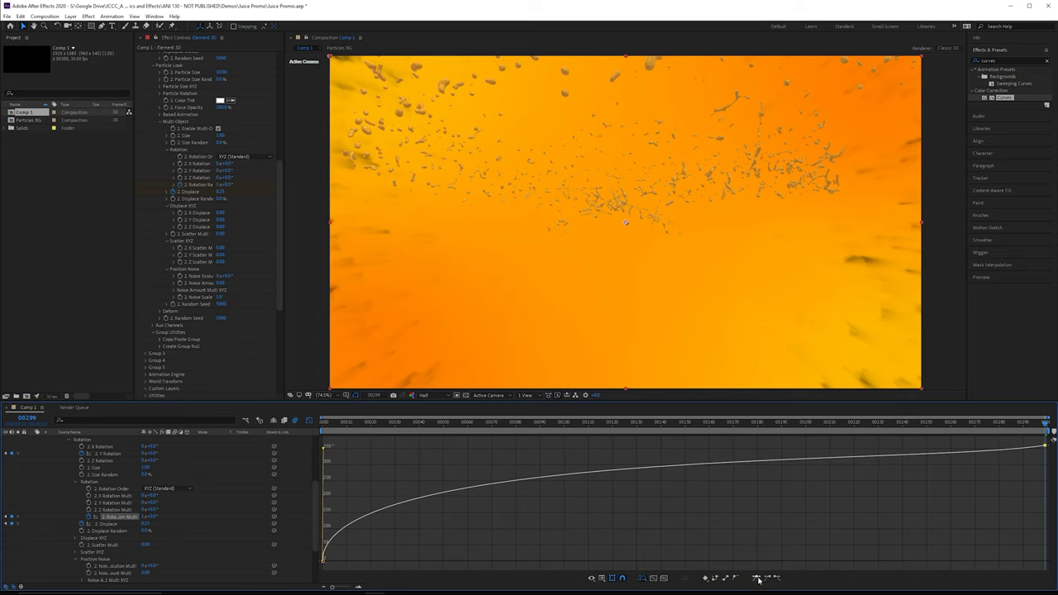
Reshape Group 2's Displace curve into a fast start with a long slowdown, leave the Graph Editor, and preview the droplets
left_click(118, 525)
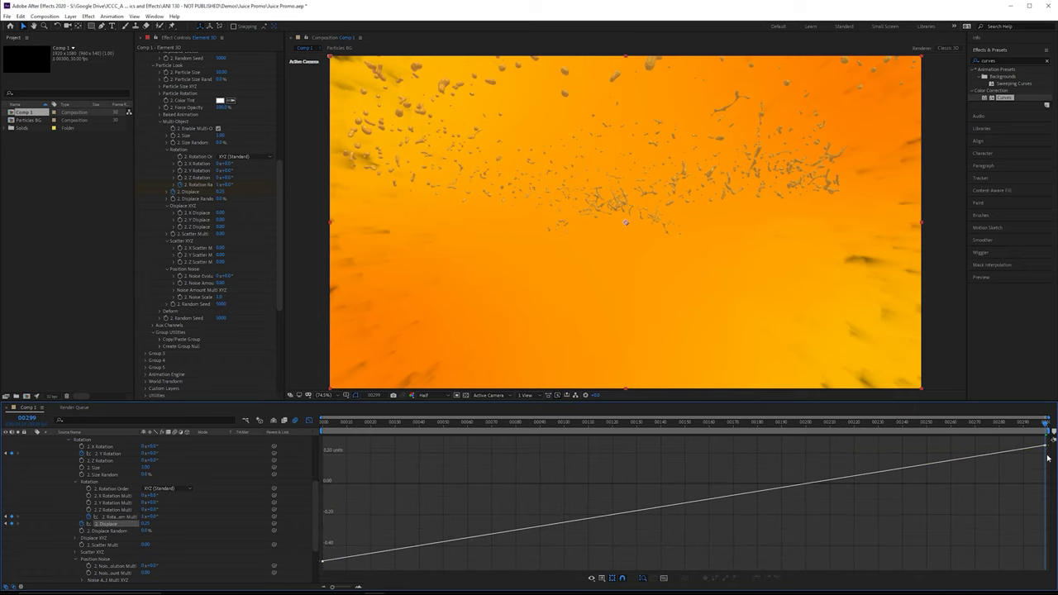
left_click(323, 562)
left_click(738, 579)
left_click_drag(439, 543, 284, 437)
left_click(309, 421)
key("space")
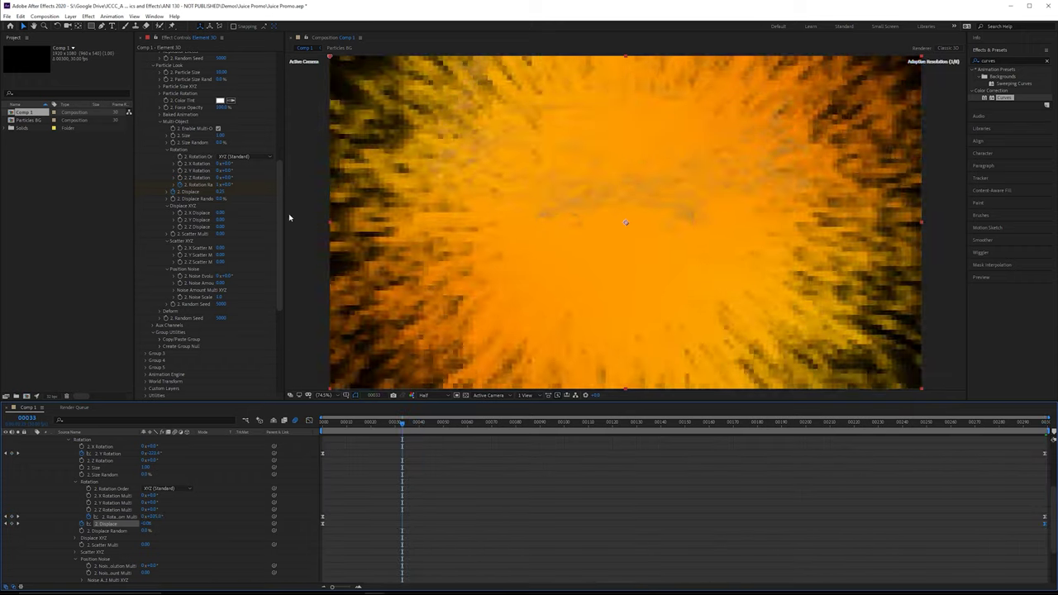
Re-enable Group 1 to bring back the bottle and main splash, and open Element's scene setup
left_click_drag(280, 212, 233, 47)
scroll(728, 86, "down", 1)
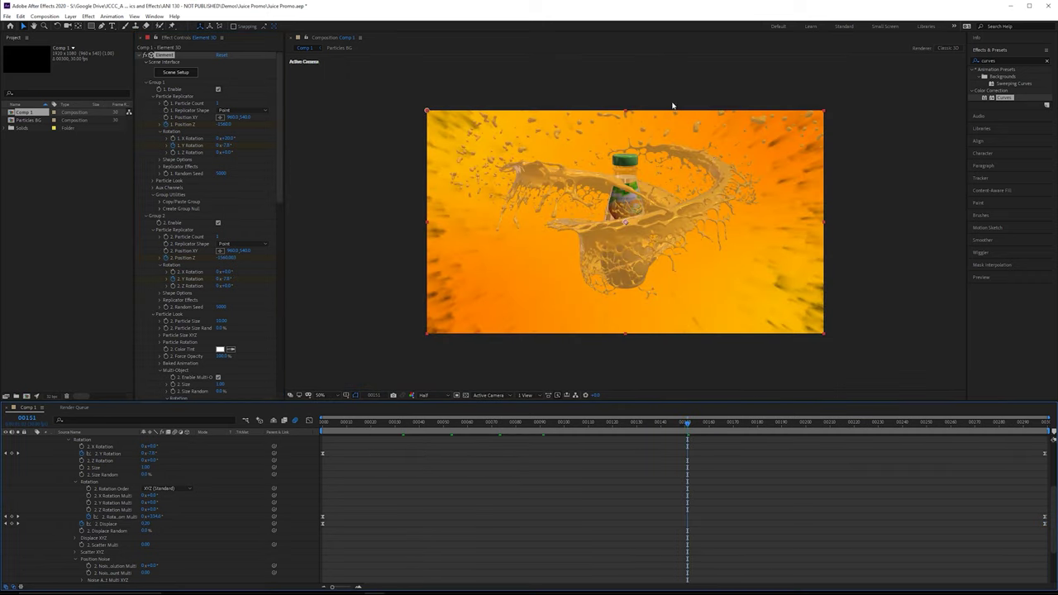
left_click(182, 73)
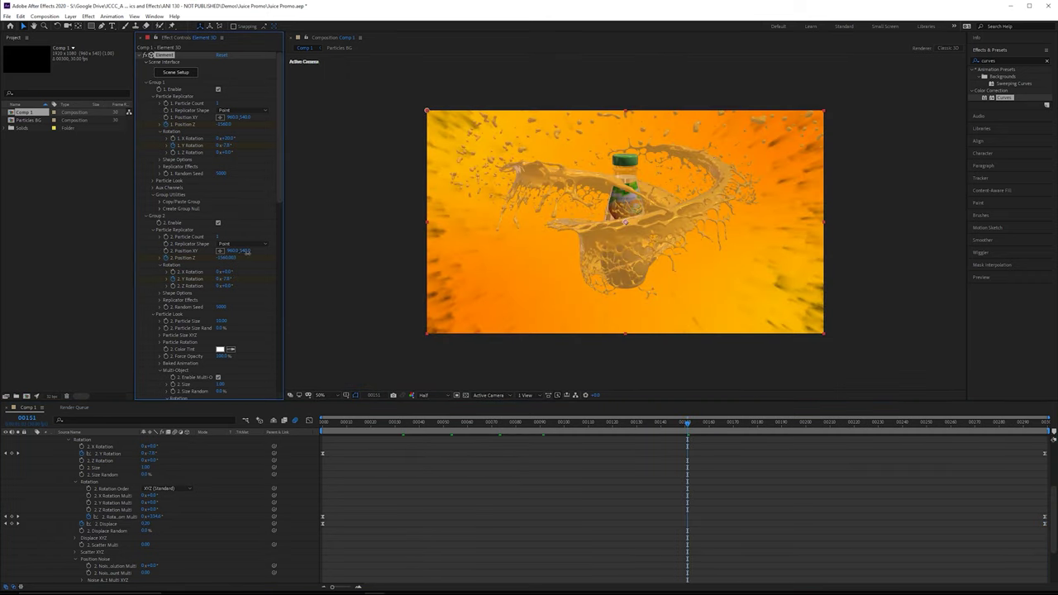
Lower Group 2's Position XY to 960, 575 and set its Multi-Object Rotation Random to 2 revolutions at the last frame
left_click_drag(247, 257, 267, 250)
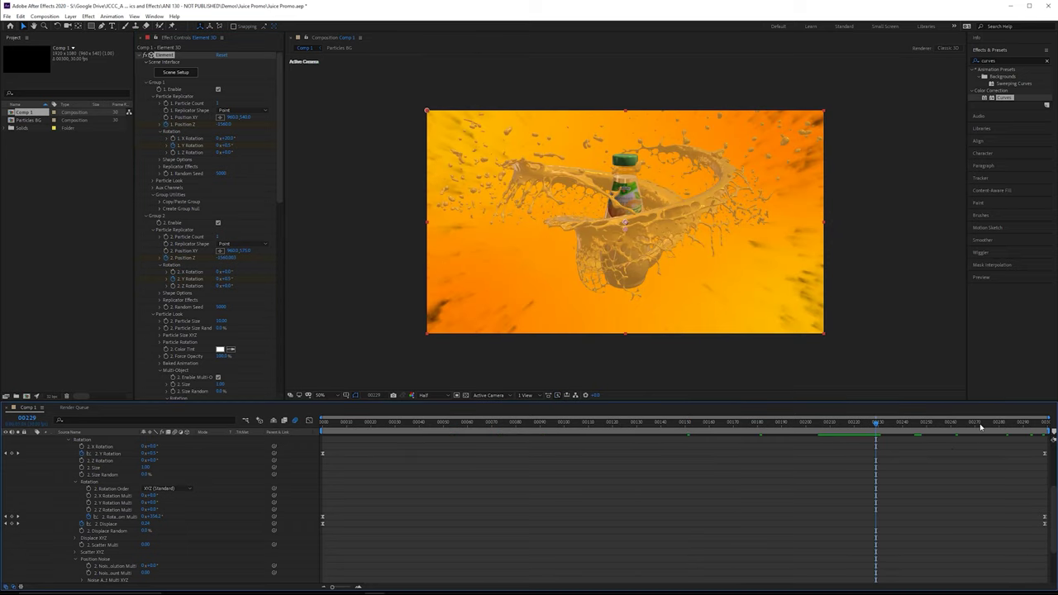
left_click_drag(981, 427, 1047, 424)
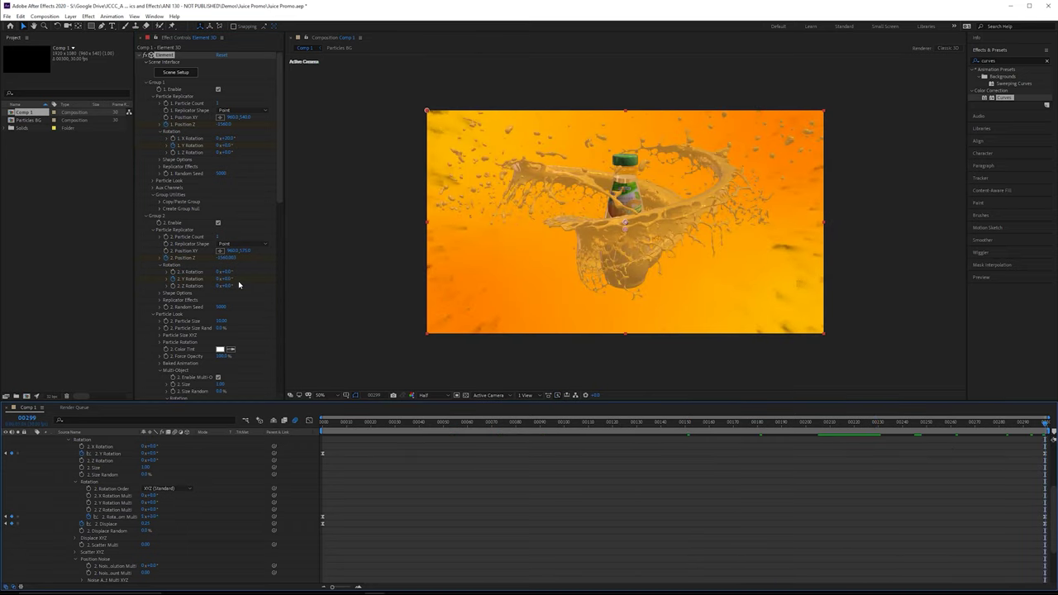
scroll(220, 328, "down", 4)
left_click(218, 324)
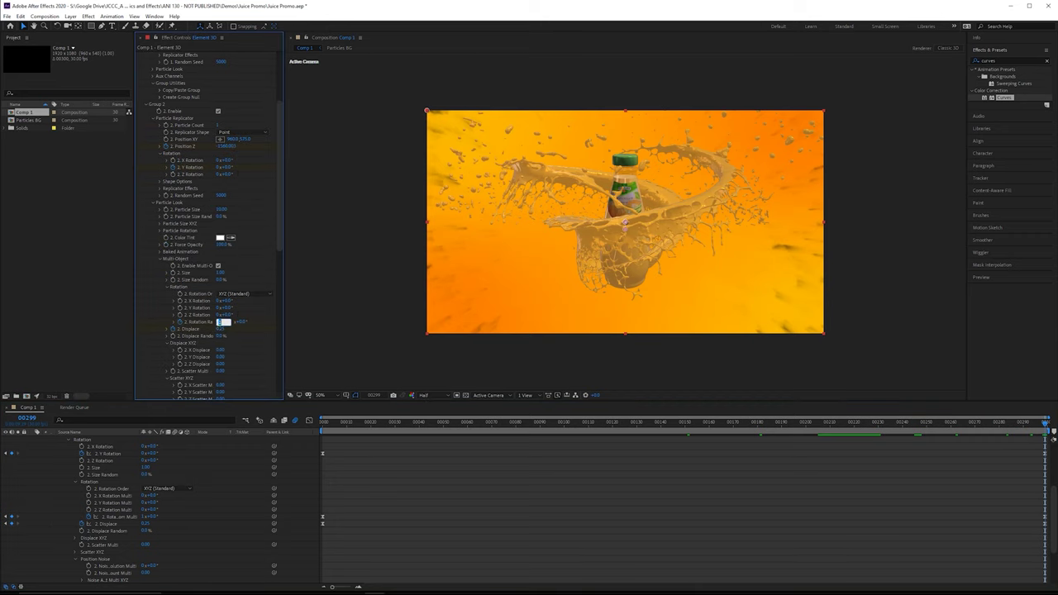
type("2")
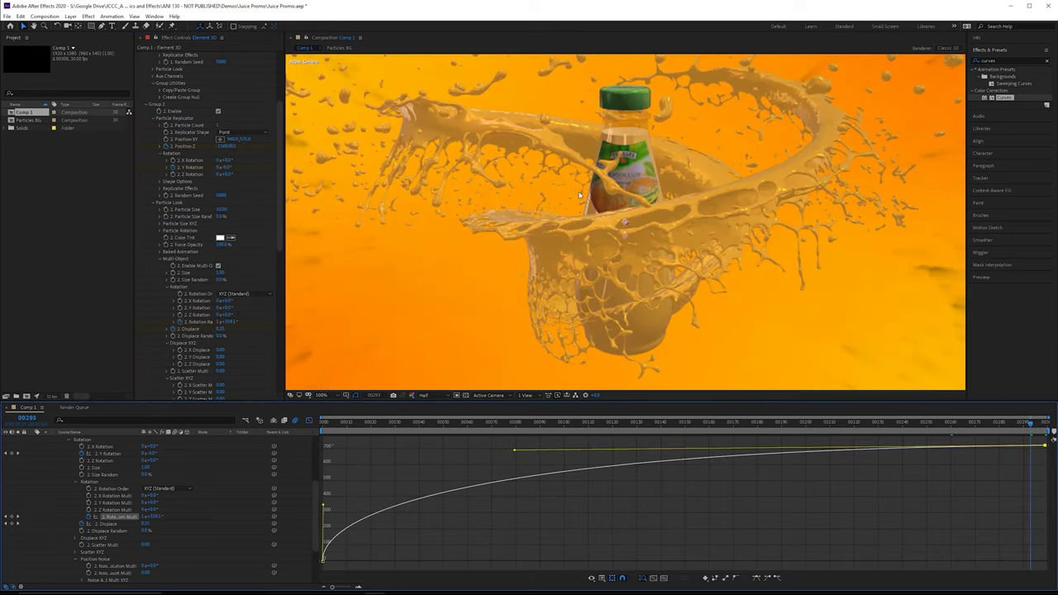
Pull the camera back slightly from the bottle and splash, and add a white parallel light to the composition
scroll(574, 195, "down", 1)
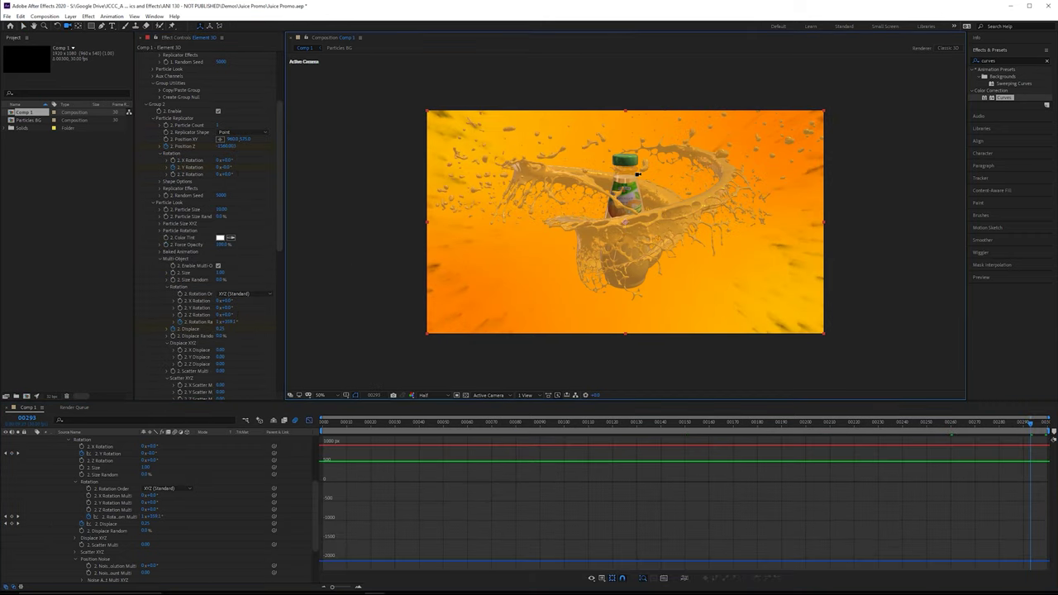
left_click_drag(639, 175, 635, 207)
right_click(265, 466)
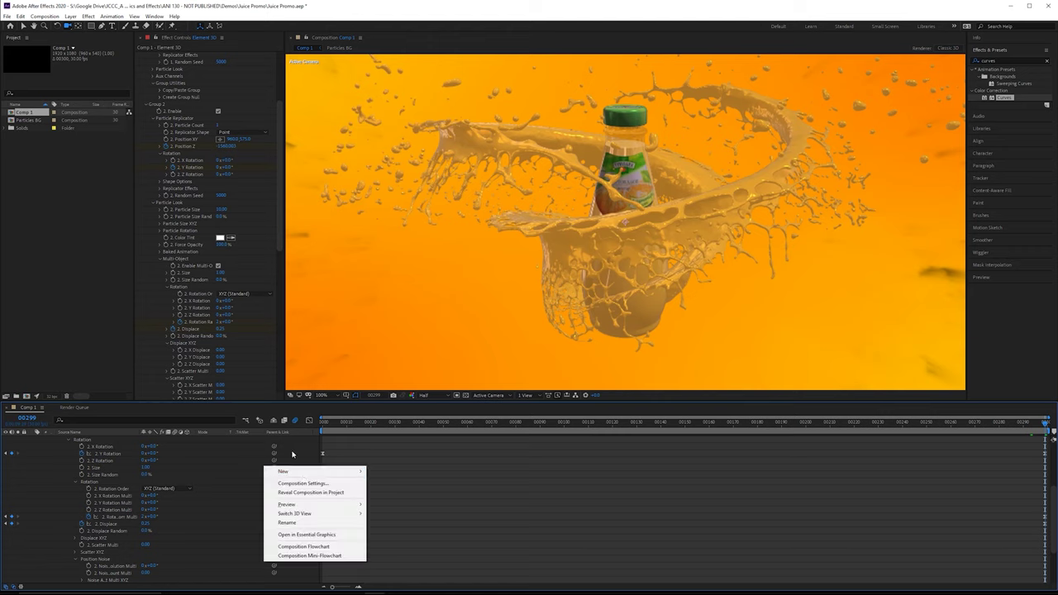
mouse_move(347, 471)
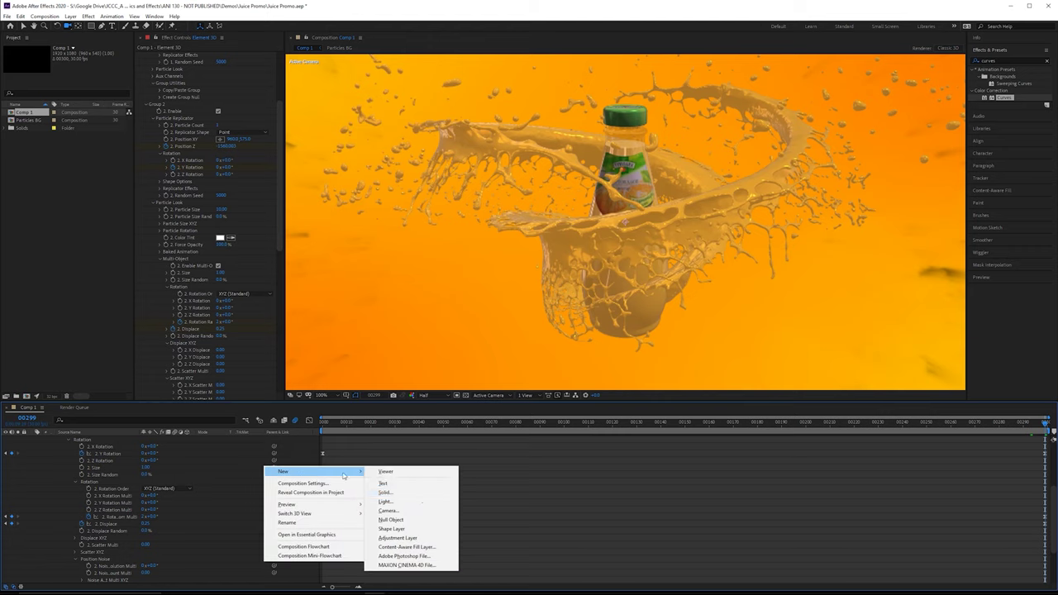
left_click(389, 507)
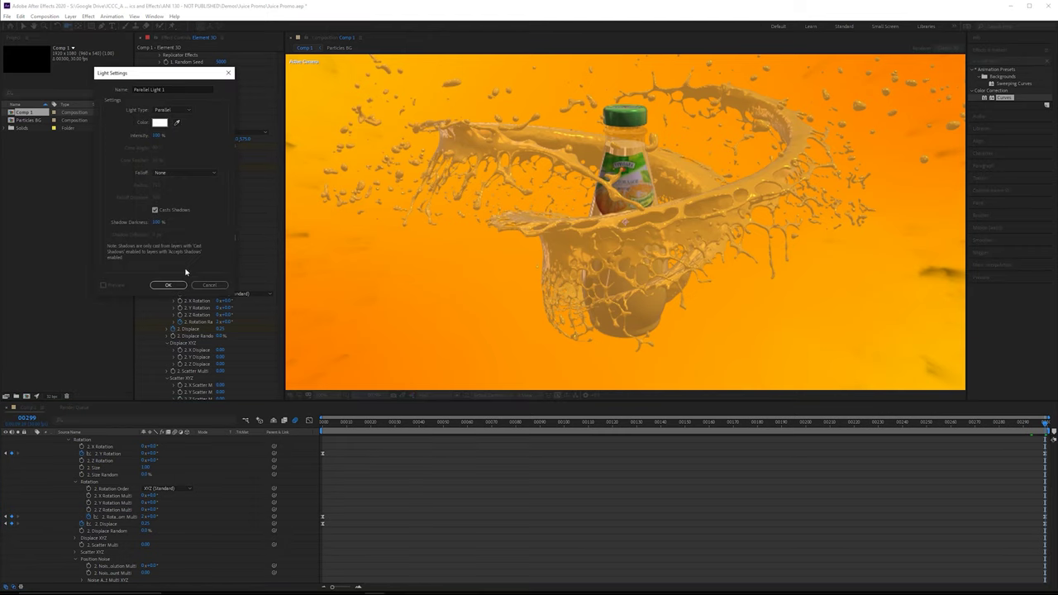
left_click(168, 284)
Show two horizontal views and, from the top, move Parallel Light 1 to the right of the camera and aim it at the bottle
left_click(528, 396)
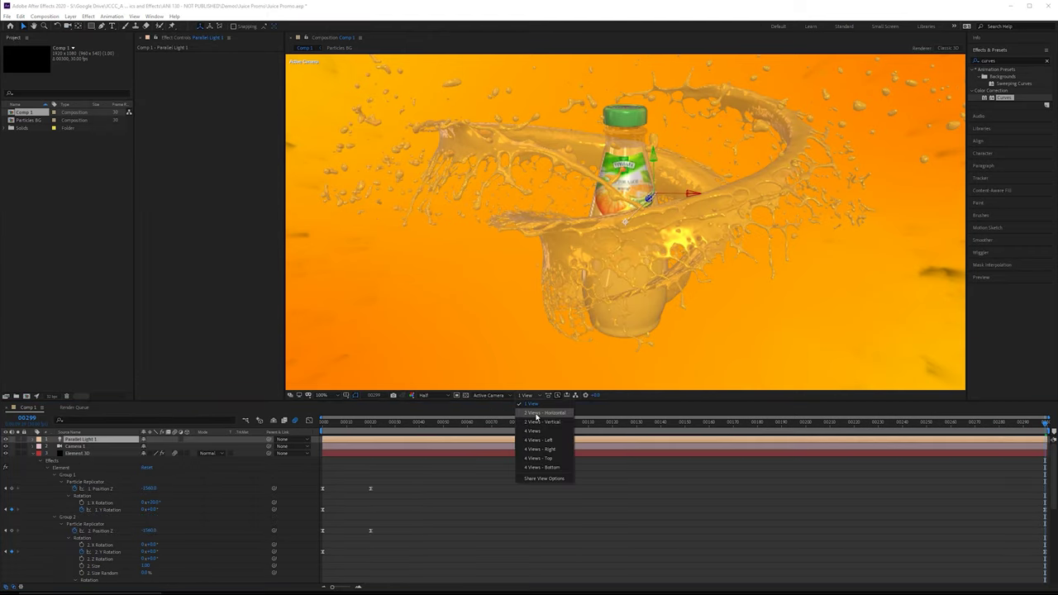
left_click(544, 413)
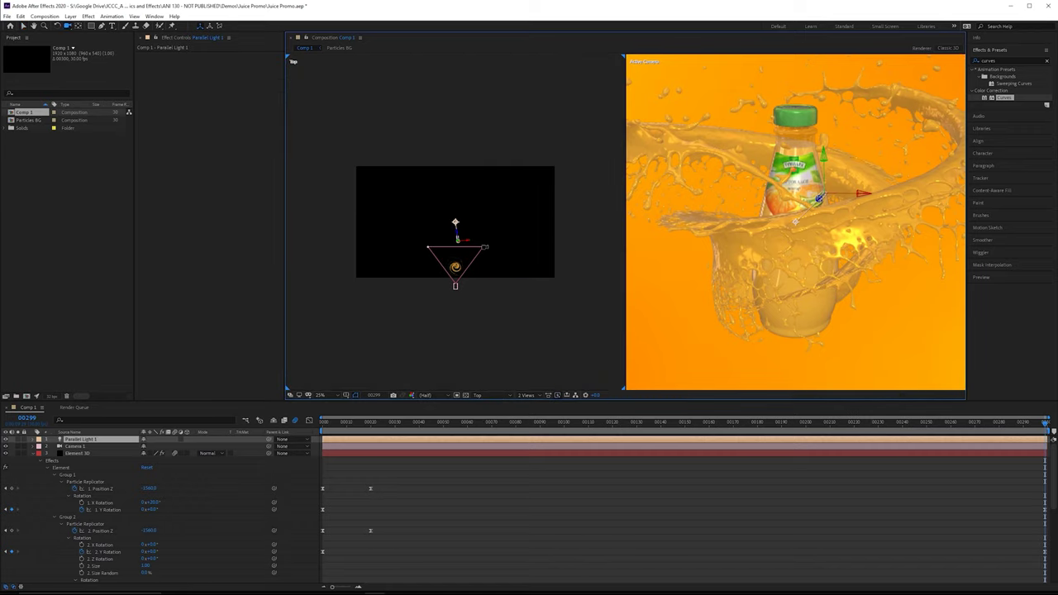
left_click_drag(476, 238, 476, 204)
key("v")
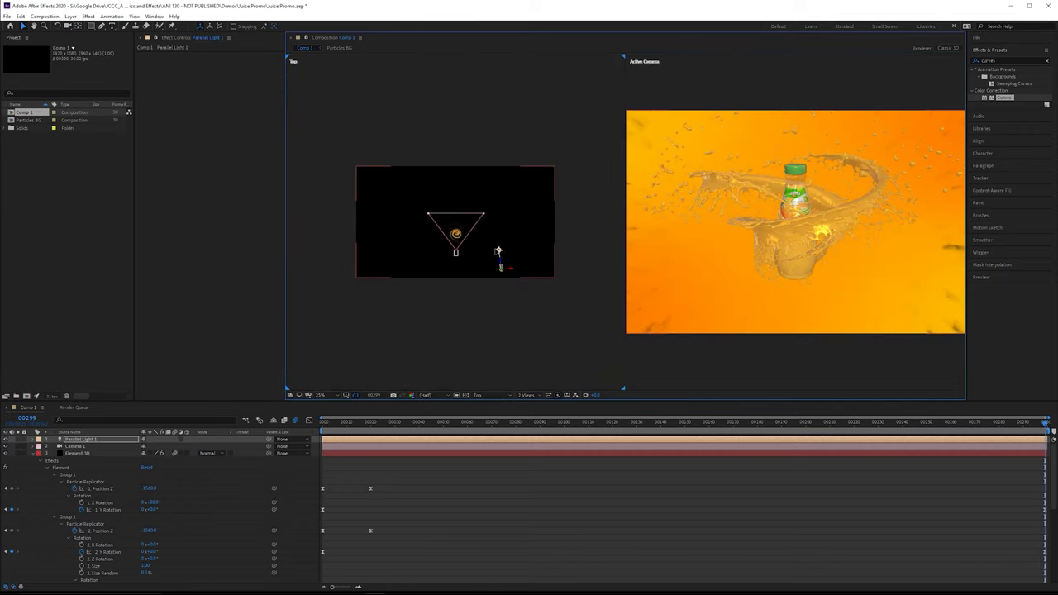
left_click_drag(499, 251, 456, 239)
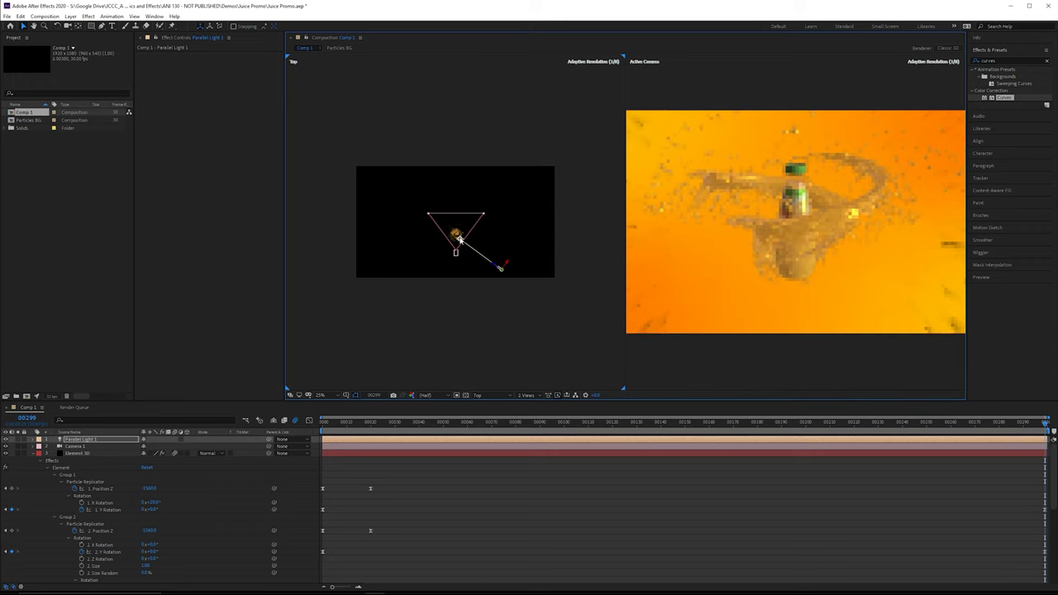
scroll(457, 240, "up", 2)
In the front view, lower Parallel Light 1's point of interest so the light shines diagonally down past the bottle
left_click(479, 395)
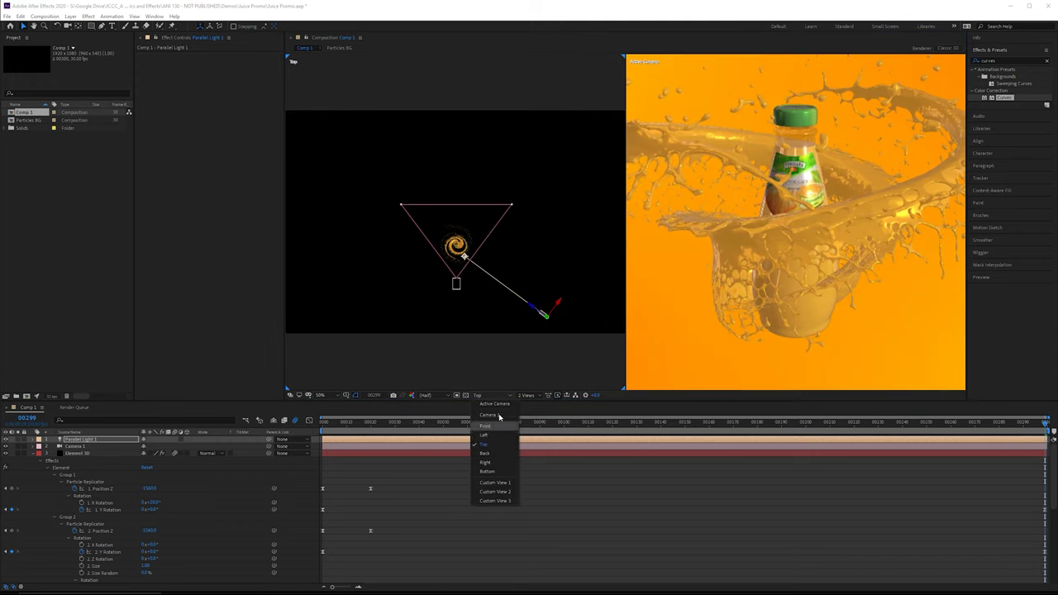
left_click(488, 425)
left_click_drag(469, 193, 486, 249)
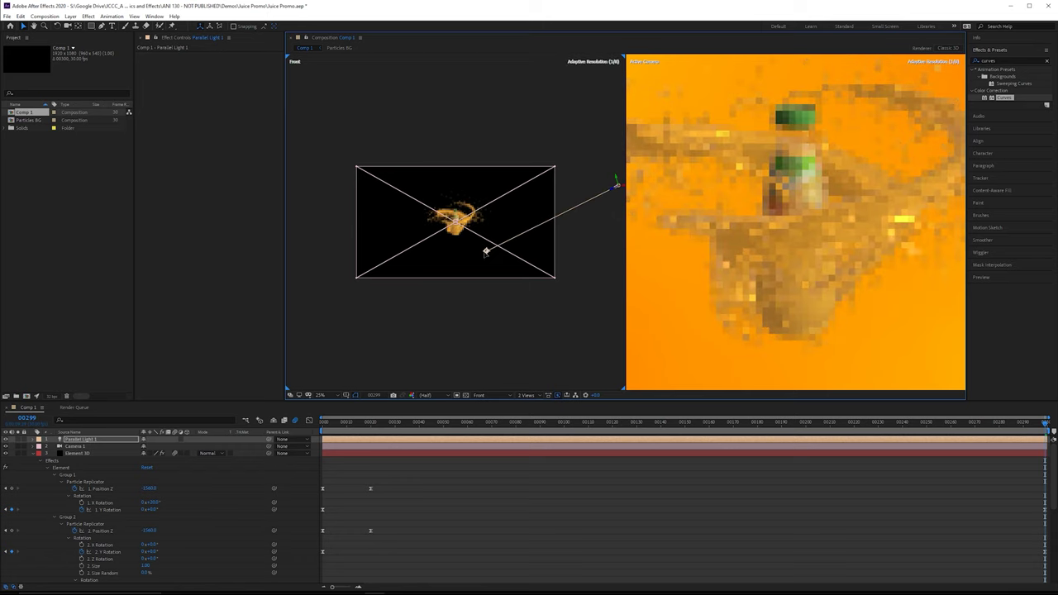
scroll(794, 219, "up", 2)
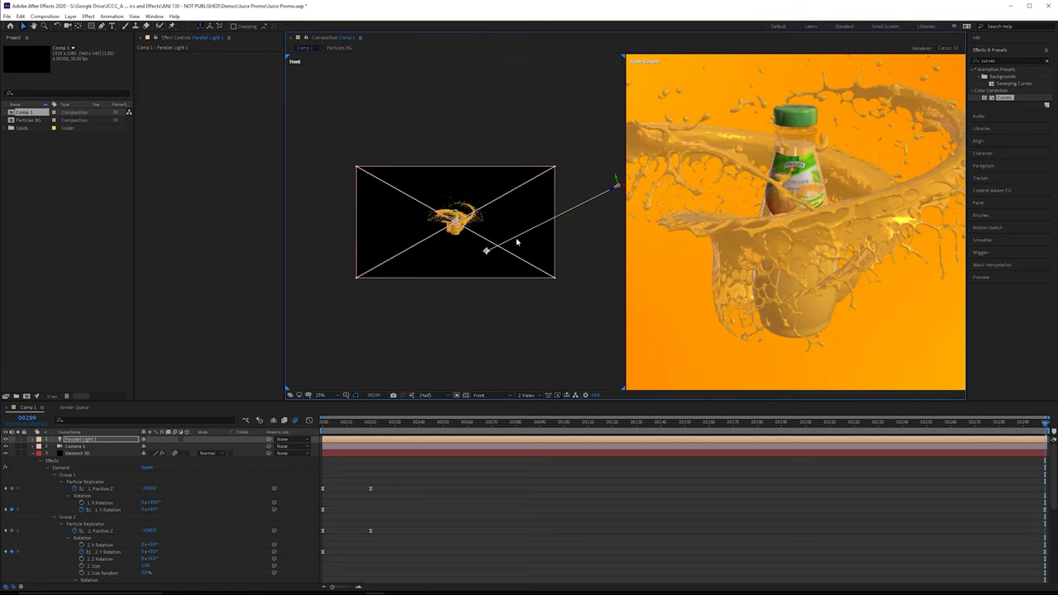
Duplicate Parallel Light 1 and, from the top view, place the copy left of the camera, pointing at the bottle
left_click(481, 395)
left_click(500, 438)
key("ctrl+d")
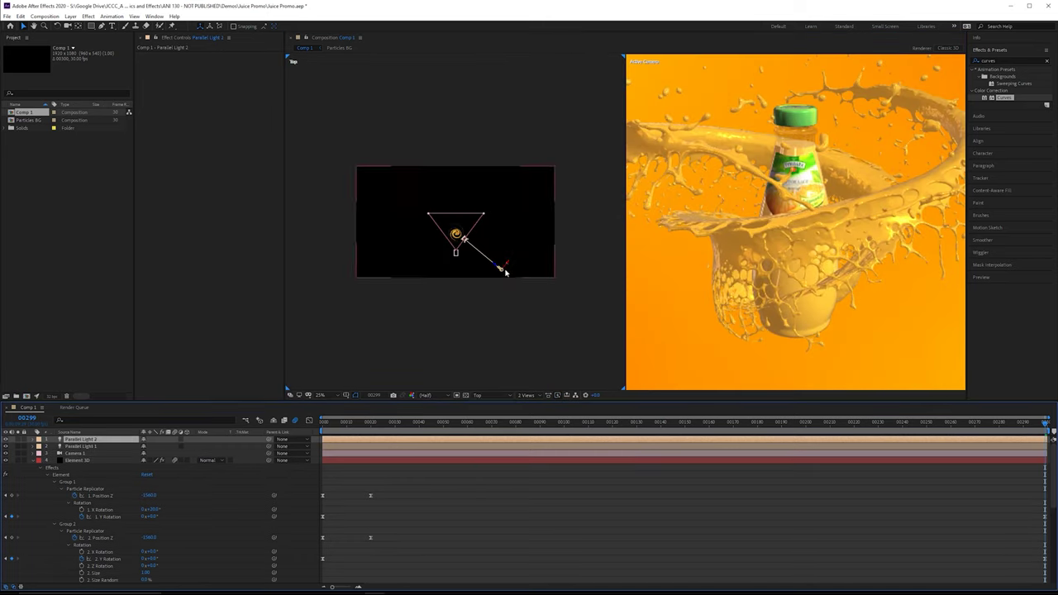
left_click_drag(496, 269, 399, 269)
left_click_drag(396, 205, 396, 278)
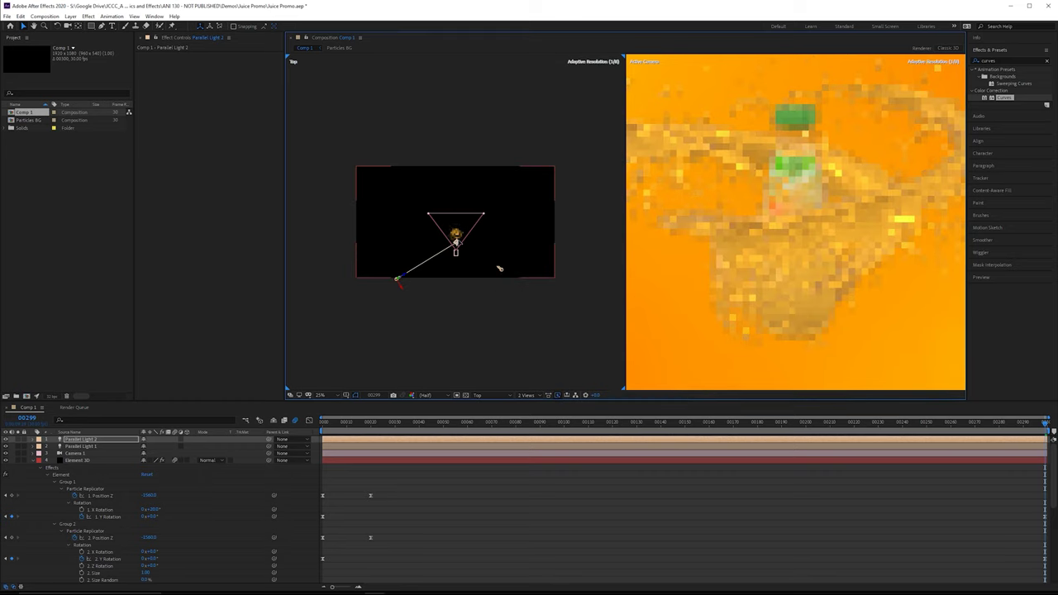
scroll(703, 241, "down", 2)
Open the light settings of Parallel Light 2 and enter a new intensity
double_click(80, 439)
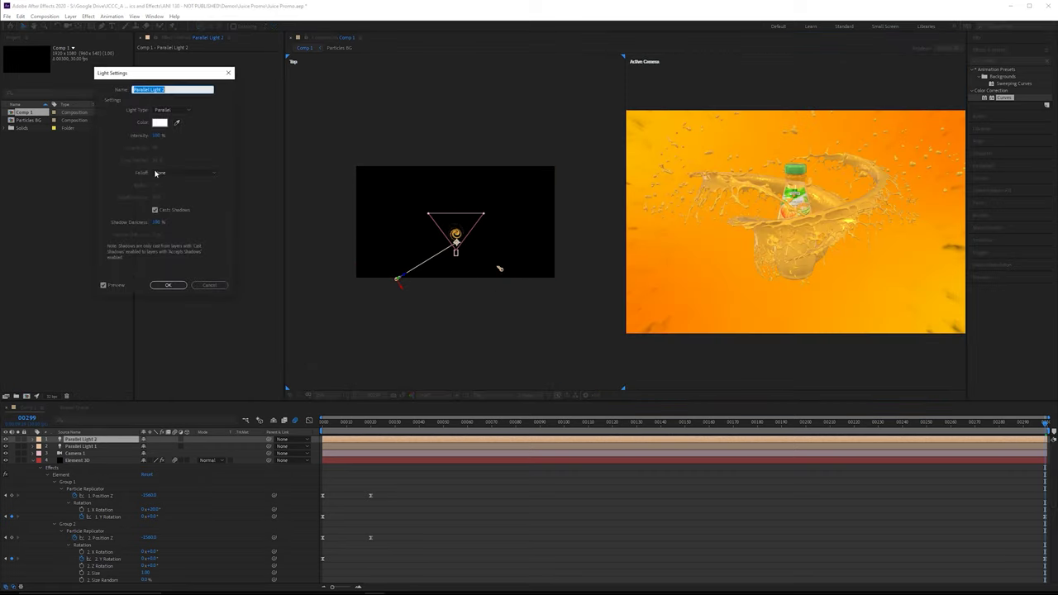
left_click(157, 136)
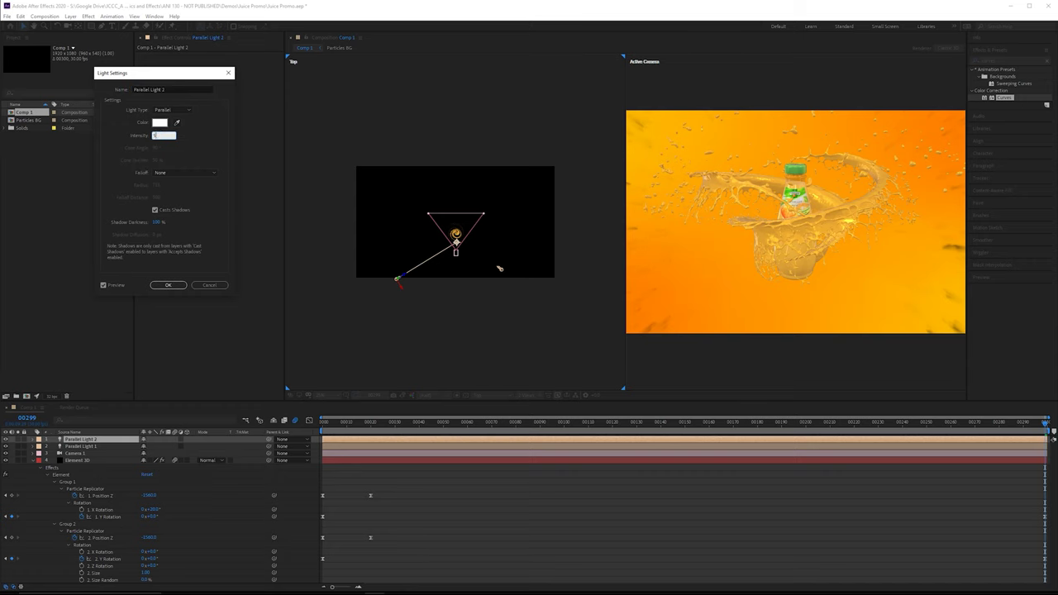
key("Return")
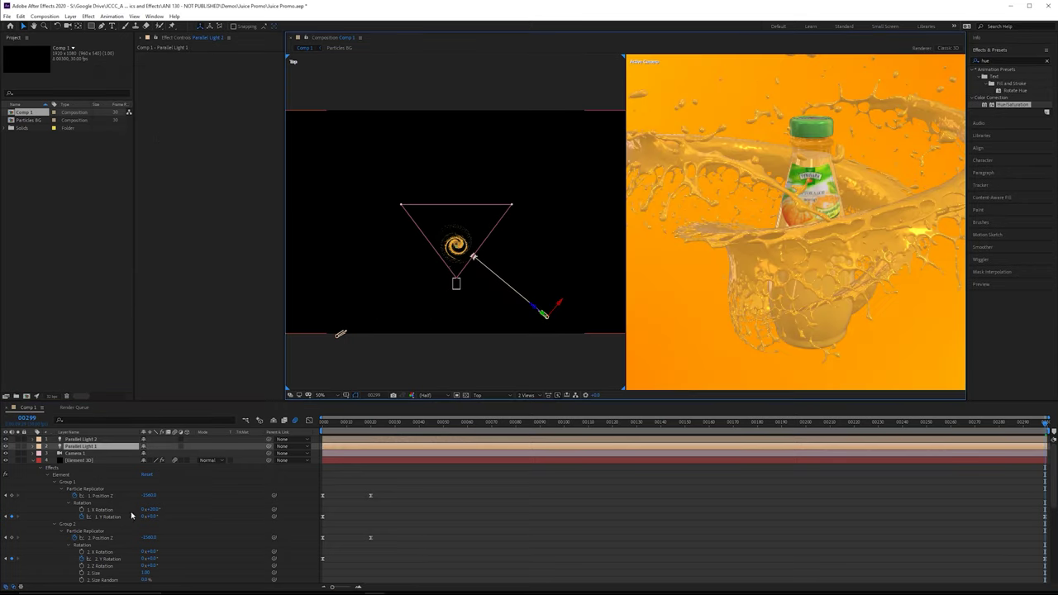
Open Camera 1's settings and set its depth-of-field F-Stop to 4
left_click(97, 461)
left_click(78, 453)
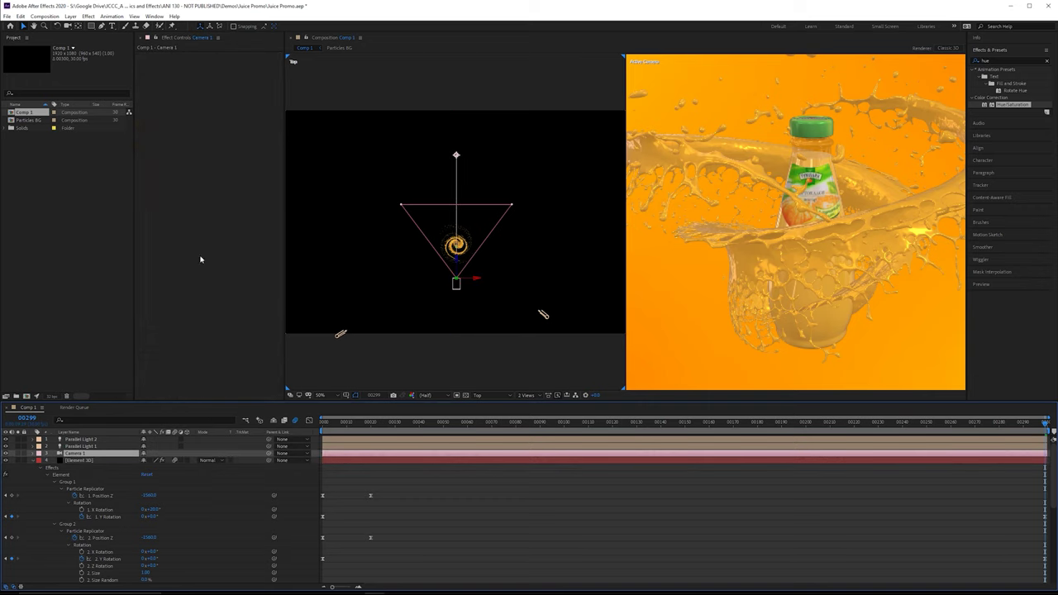
double_click(103, 456)
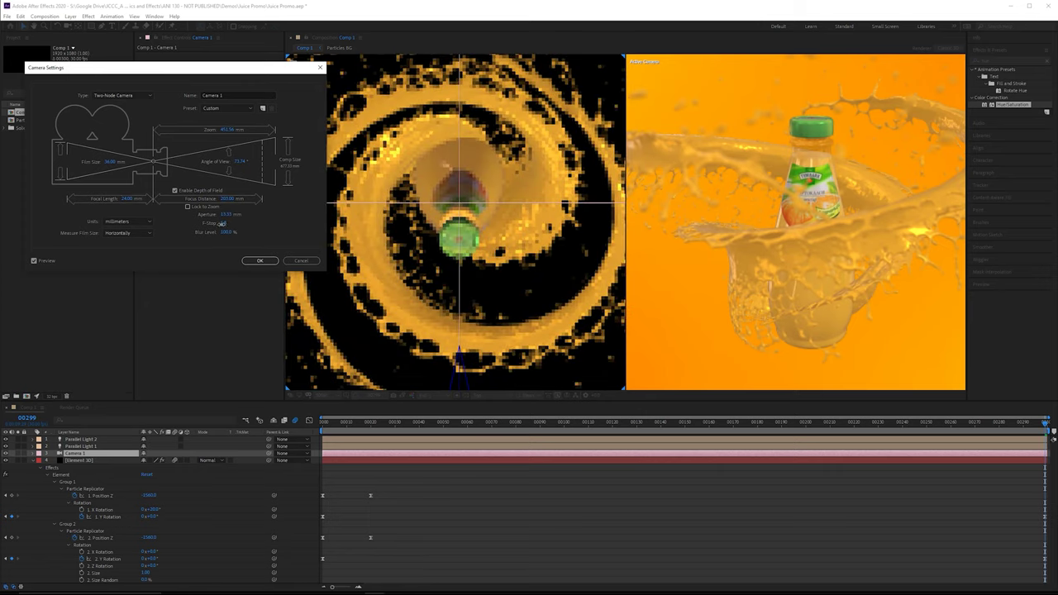
left_click_drag(221, 224, 220, 229)
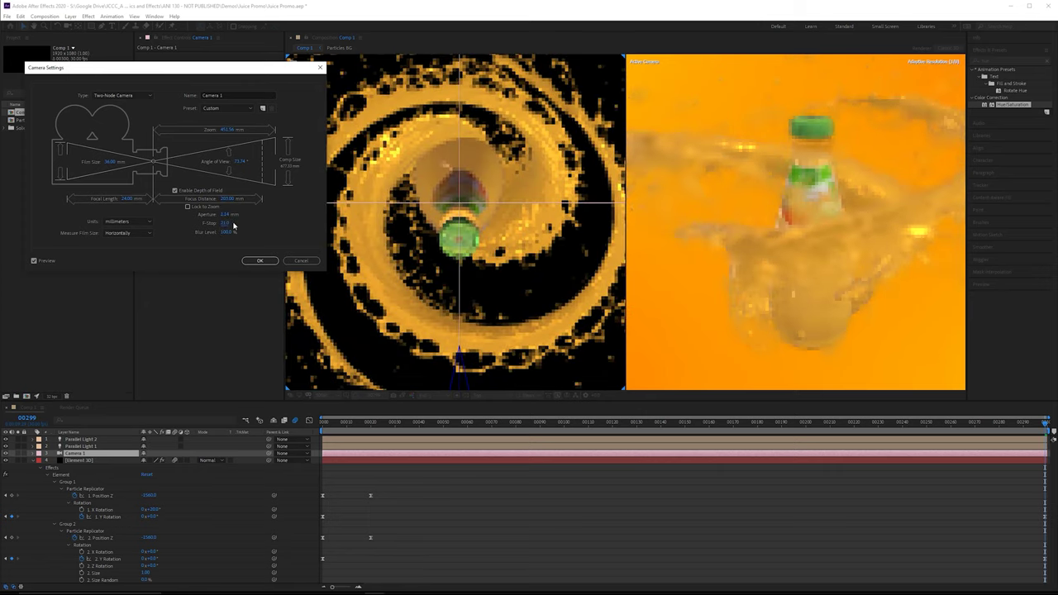
left_click(225, 224)
type("4")
key("Return")
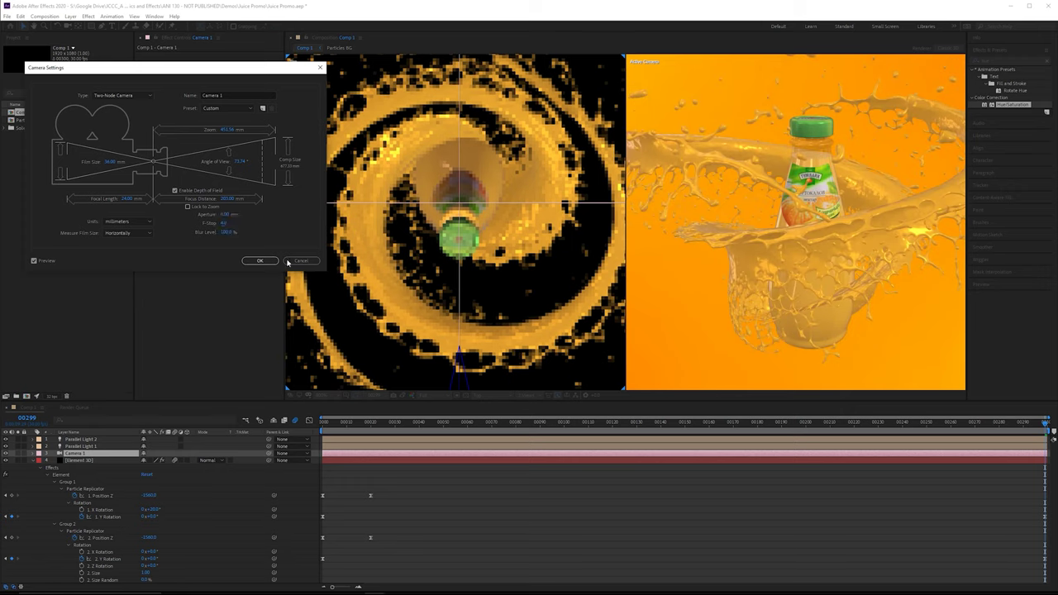
Review Camera 1's F-Stop and Blur Level values and apply the camera settings
left_click(222, 222)
key("Return")
left_click(225, 233)
left_click(260, 261)
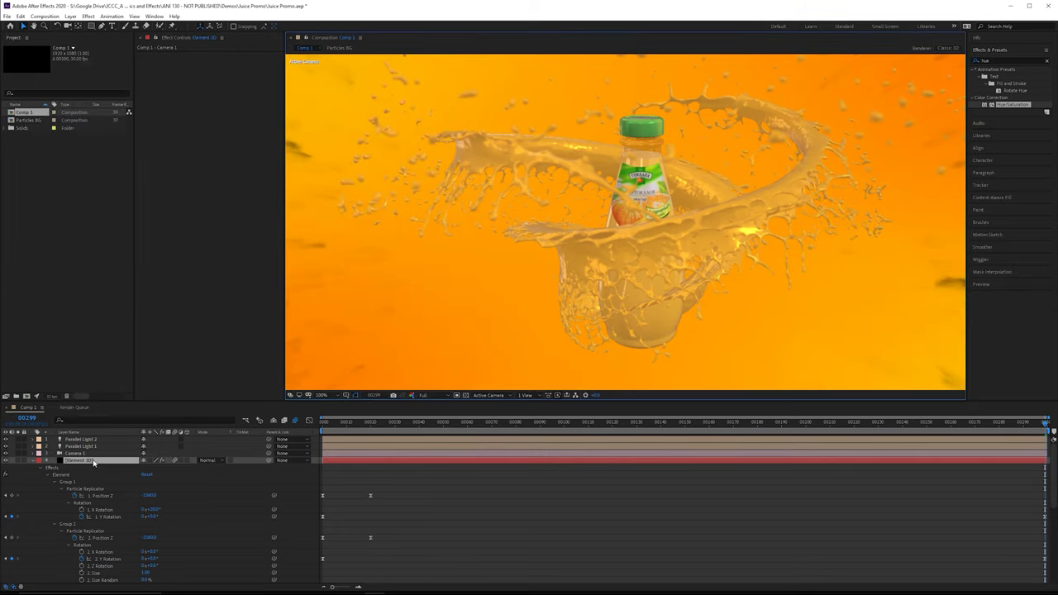
Lower the green channel in the Element 3D layer's Curves effect, adding a second point in the shadows
left_click(142, 56)
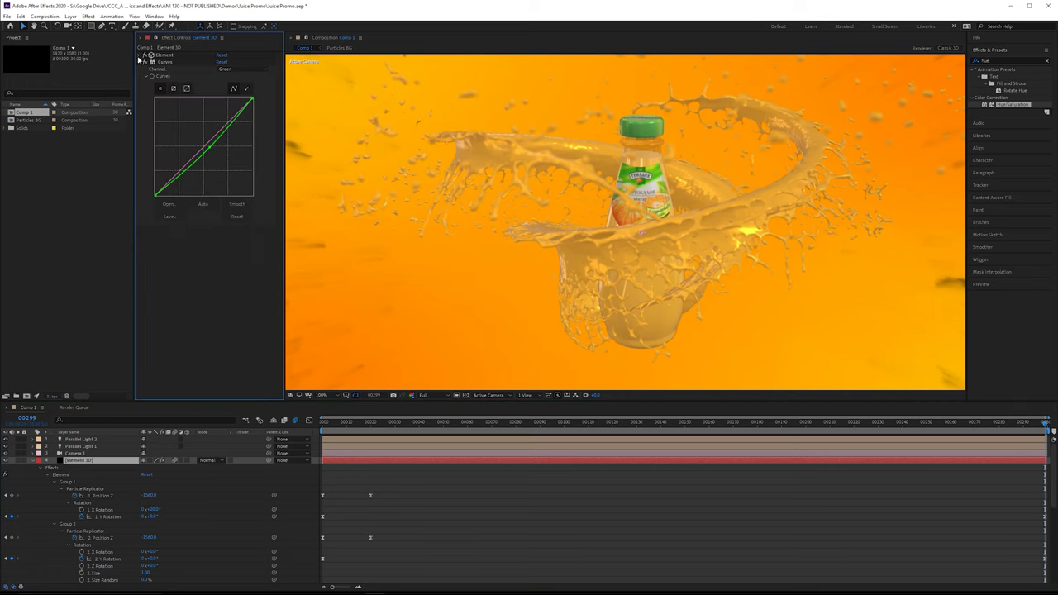
left_click(141, 55)
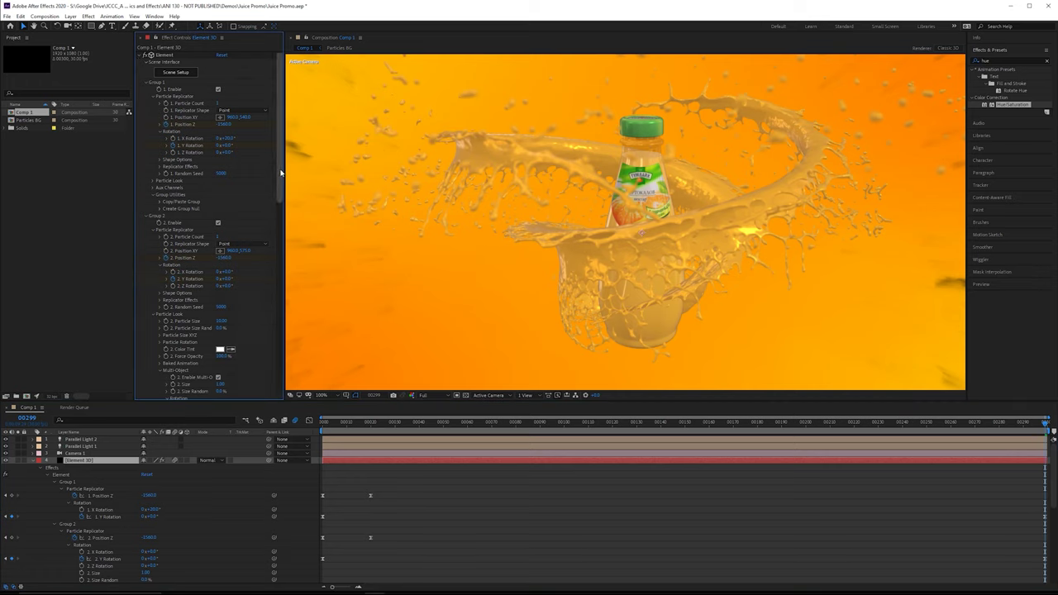
left_click_drag(280, 172, 297, 393)
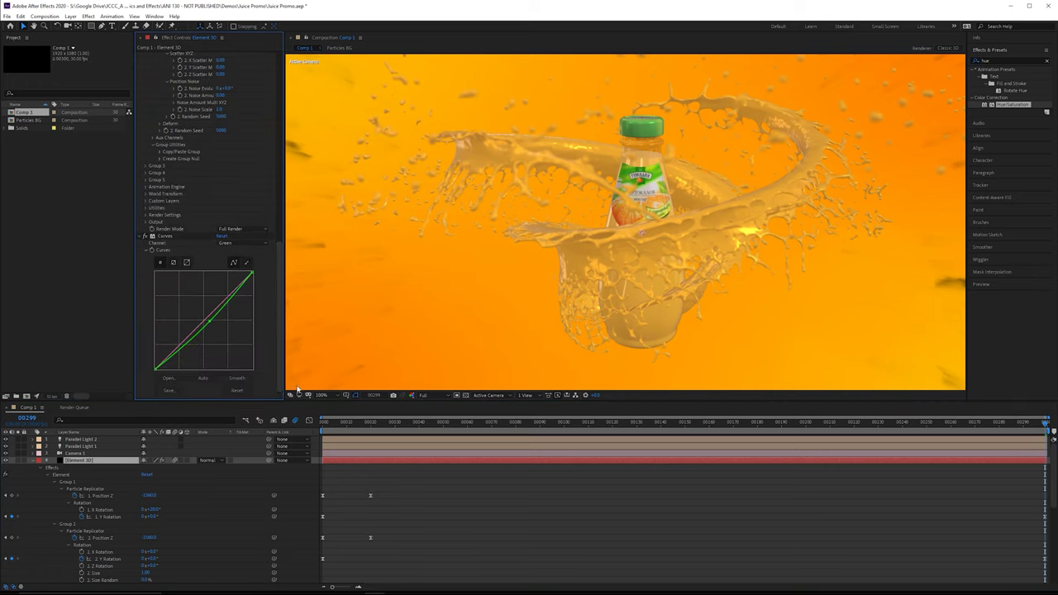
left_click_drag(209, 322, 214, 320)
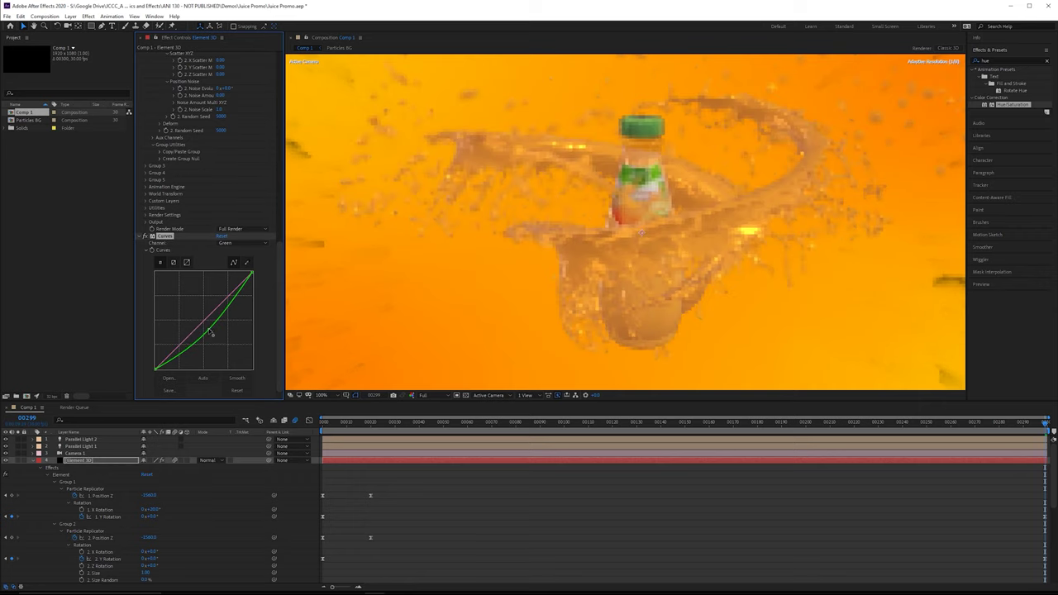
left_click(182, 349)
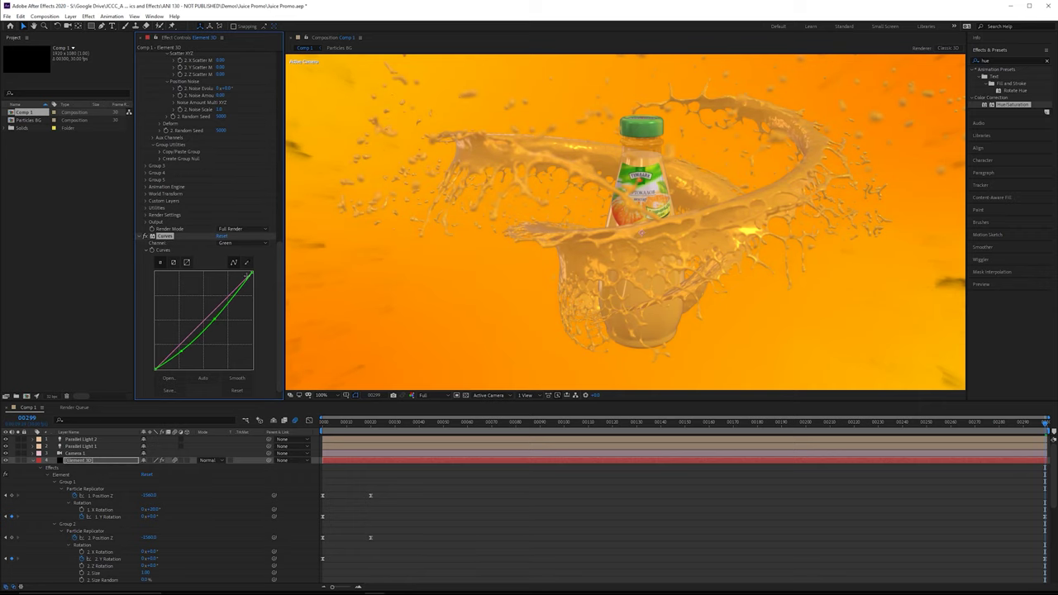
left_click(1031, 59)
Switch the Curves effect to the RGB channel and shape a gentle S-curve with darker shadows and brighter highlights
left_click(244, 244)
left_click(241, 253)
left_click_drag(180, 345, 181, 351)
left_click_drag(217, 311, 217, 308)
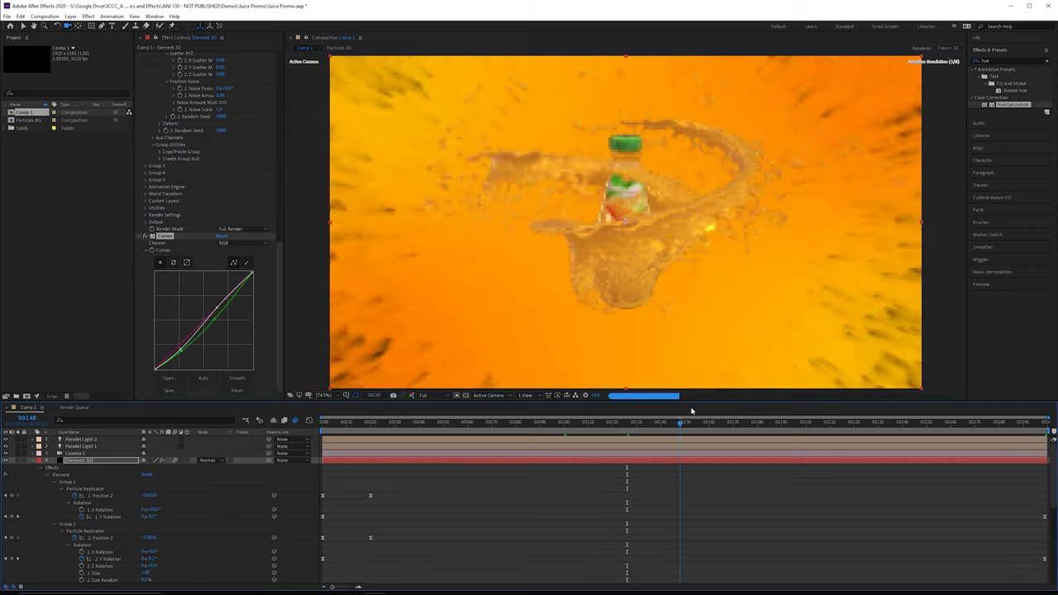
Set the Particles BG layer's Time Remap to frame 60 at the last frame of the composition and check the background motion
left_click_drag(691, 410, 794, 409)
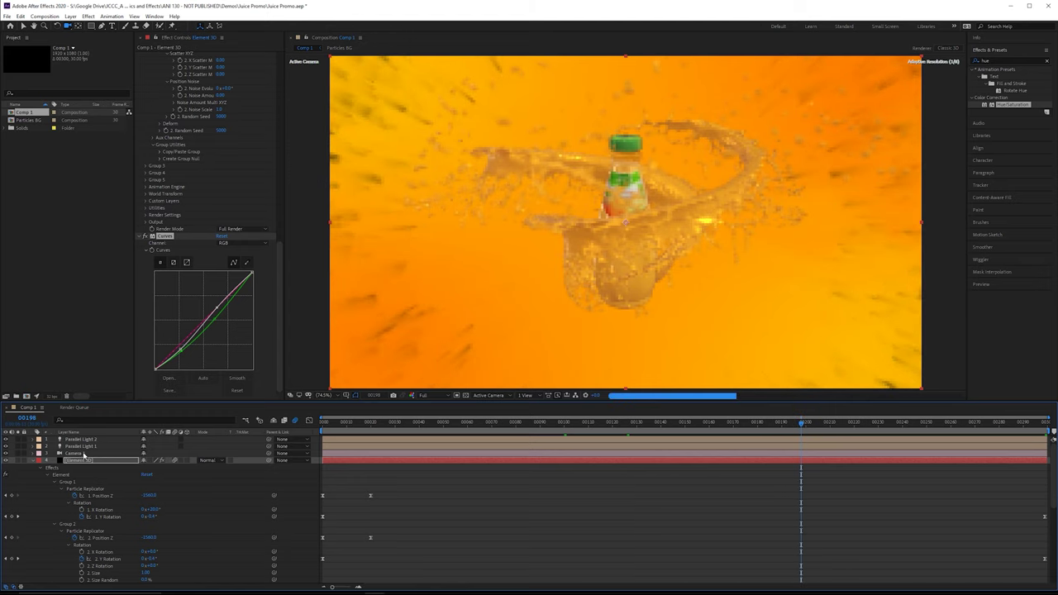
left_click(34, 461)
left_click(70, 468)
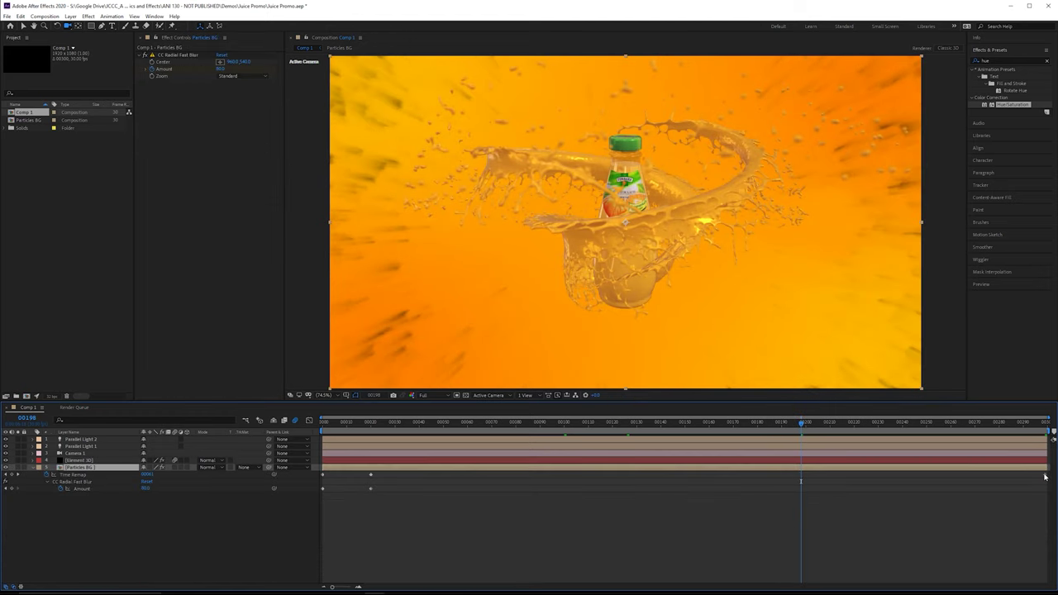
left_click(1043, 422)
left_click(148, 474)
type("60")
key("Return")
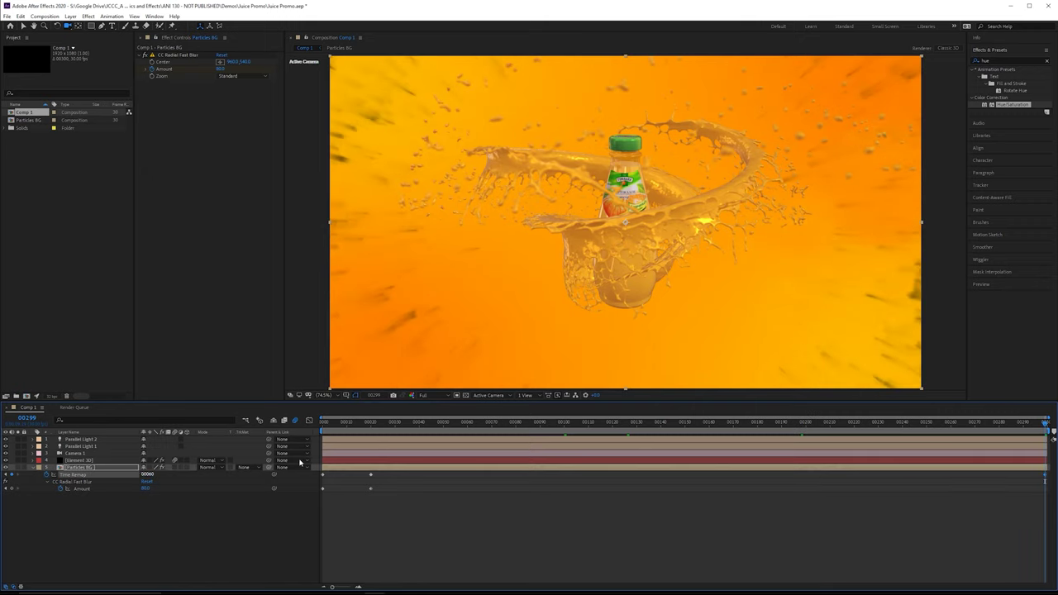
left_click(762, 422)
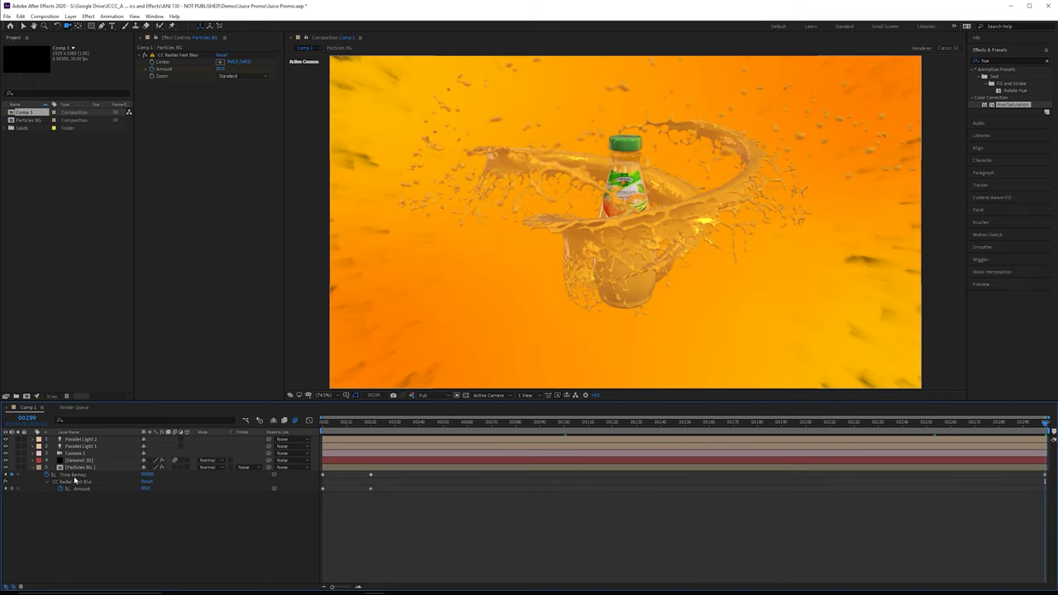
Ease the Particles BG Time Remap curve in the Graph Editor, smoothing the middle keyframe and flattening the approach to the last keyframe
left_click(74, 476)
left_click(310, 421)
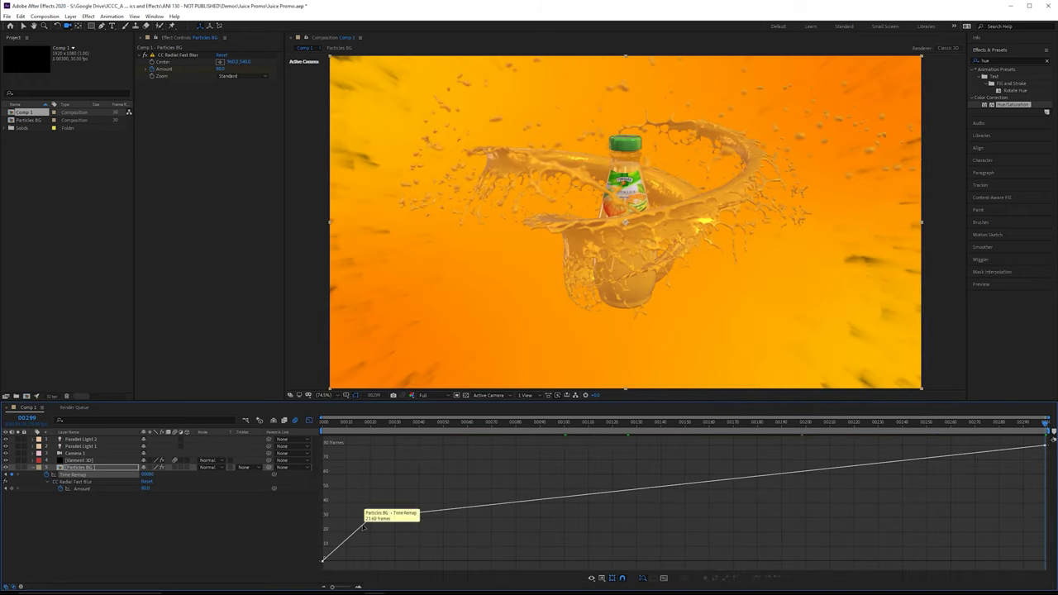
left_click(1045, 447)
left_click_drag(820, 447, 586, 445)
left_click(372, 519)
left_click(736, 578)
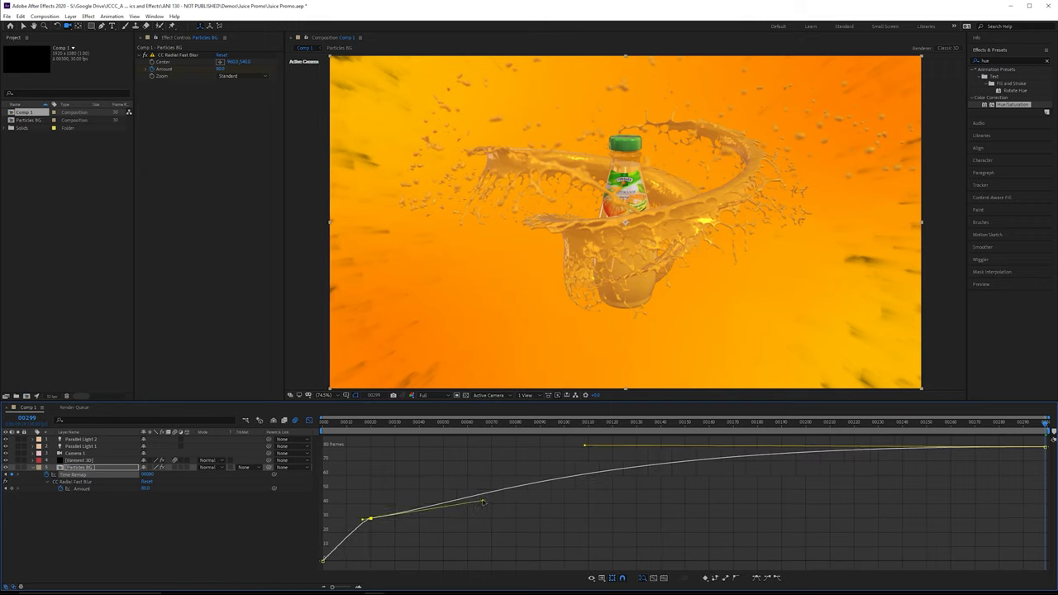
left_click_drag(483, 501, 477, 485)
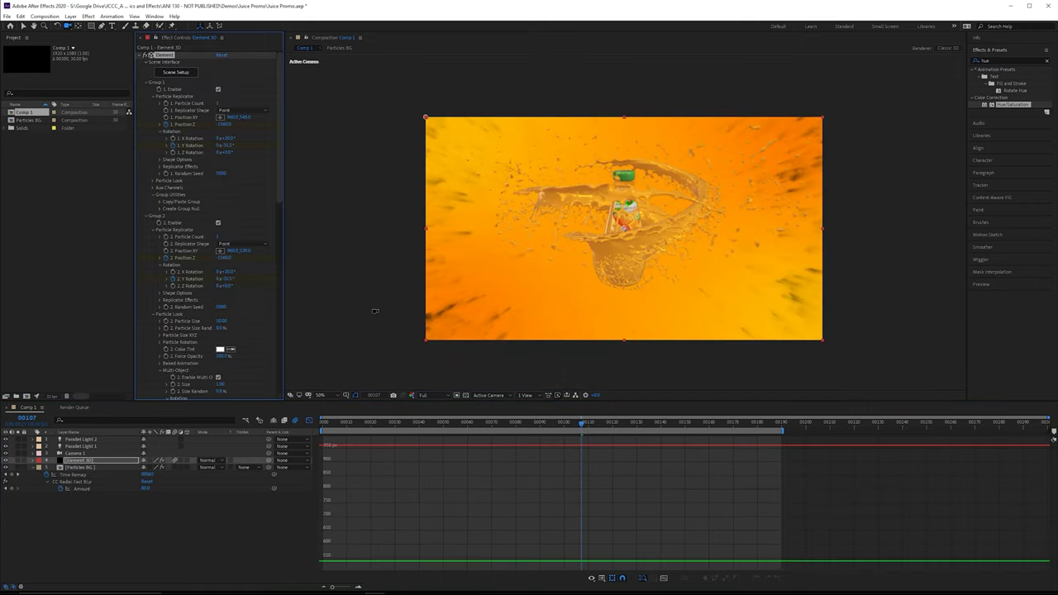
Examine the bottle, splash and background blur up close at frame 114
scroll(376, 312, "up", 1)
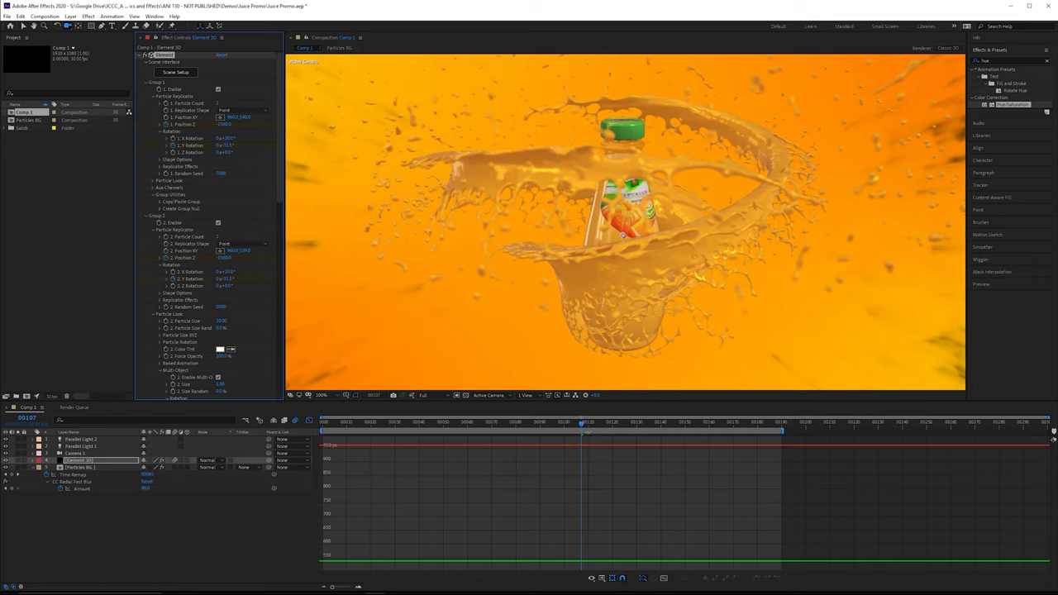
left_click(598, 423)
key("comma")
scroll(615, 360, "up", 2)
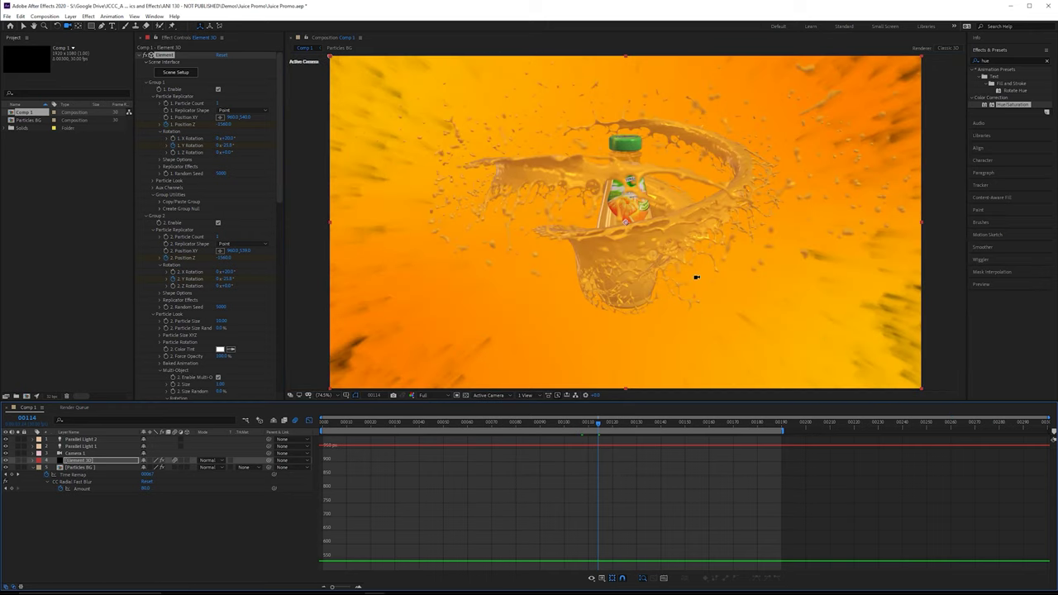
key("v")
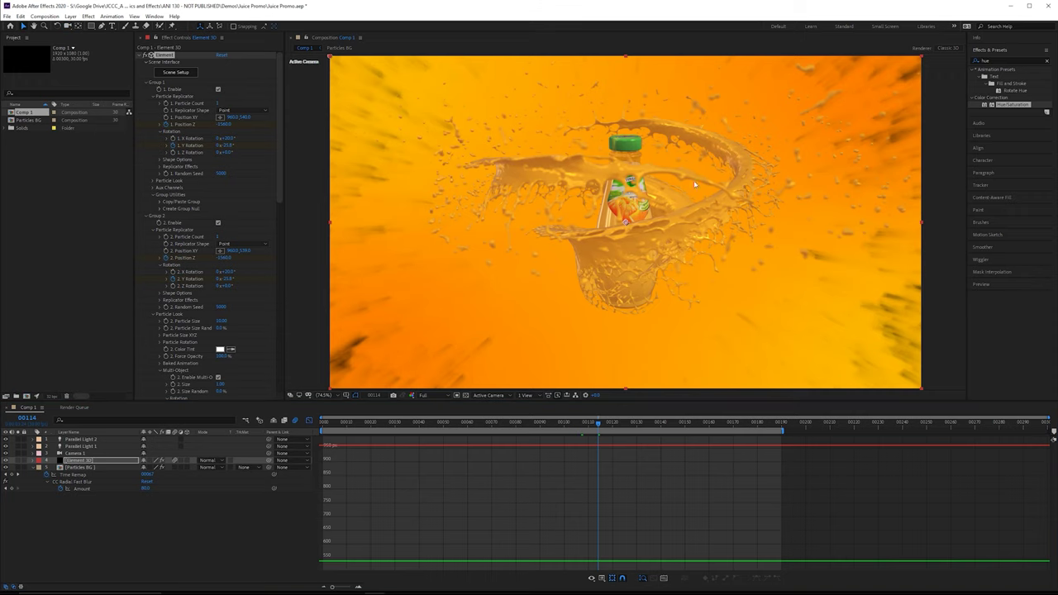
key("period")
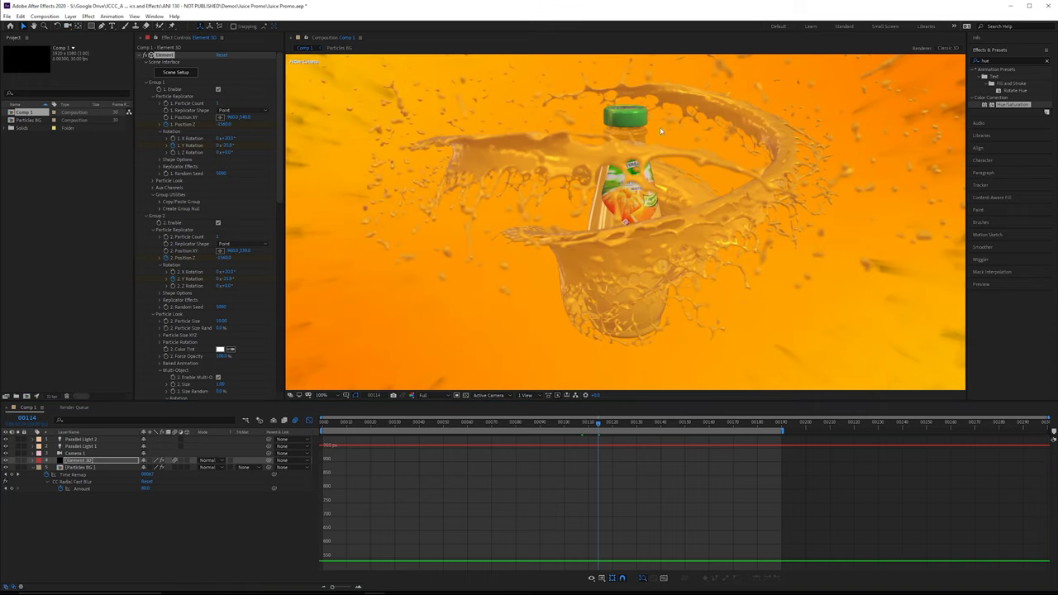
left_click_drag(625, 154, 631, 186)
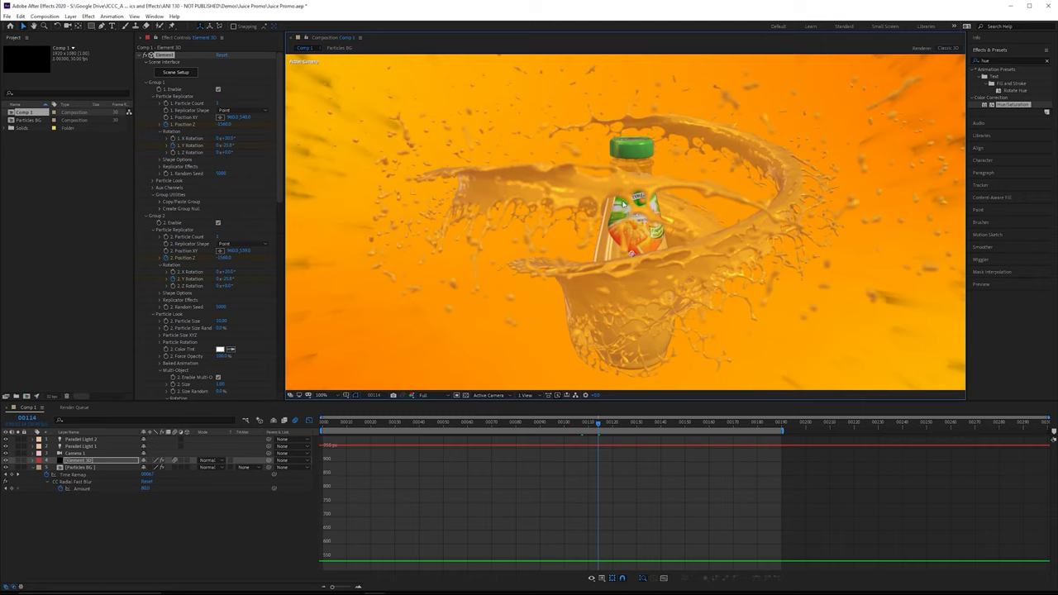
left_click_drag(617, 241, 629, 237)
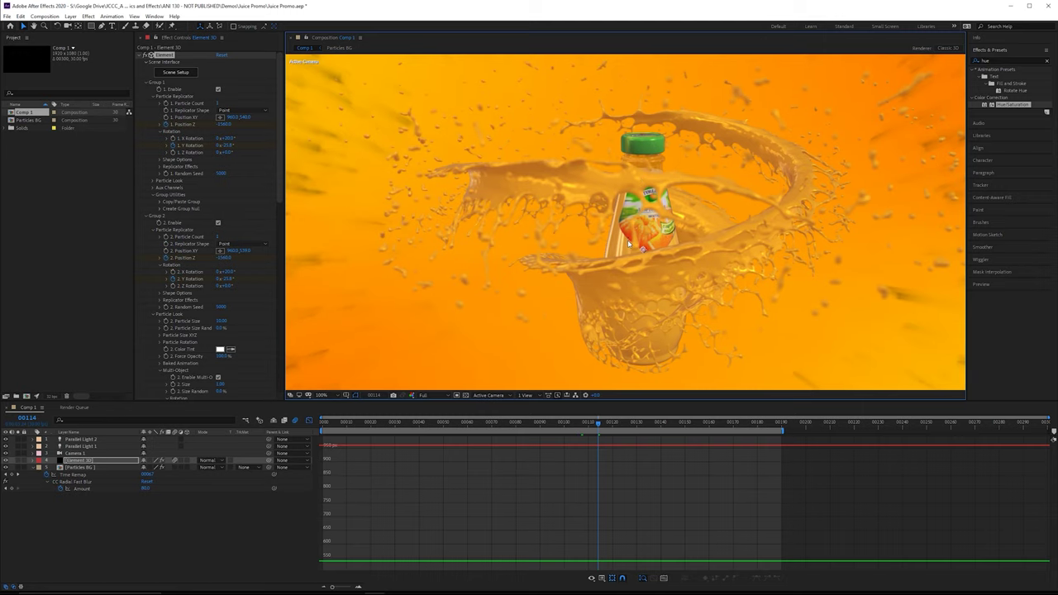
key("shift+/")
key("slash")
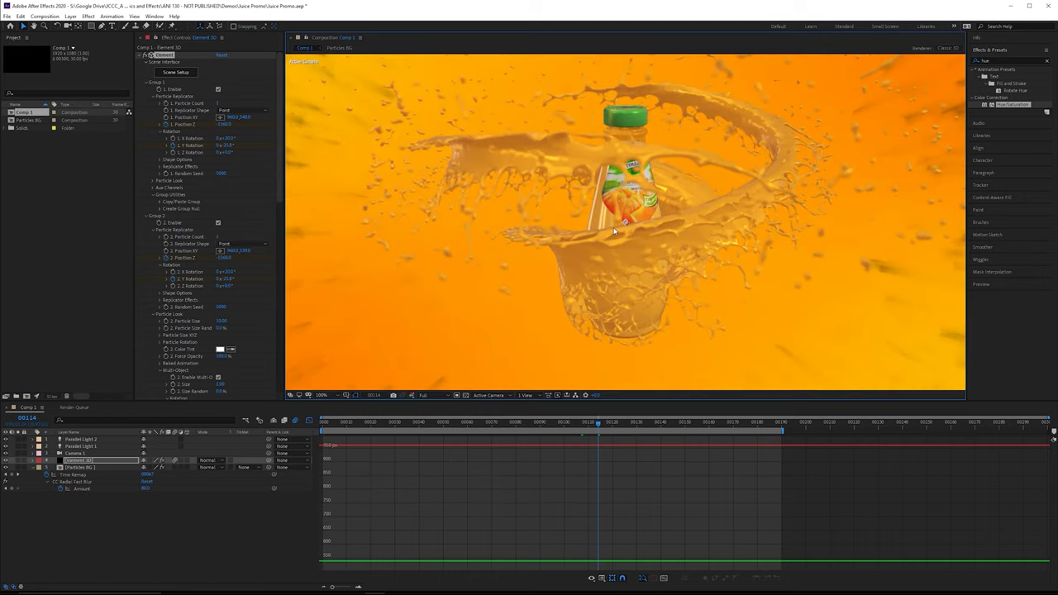
left_click_drag(619, 237, 625, 248)
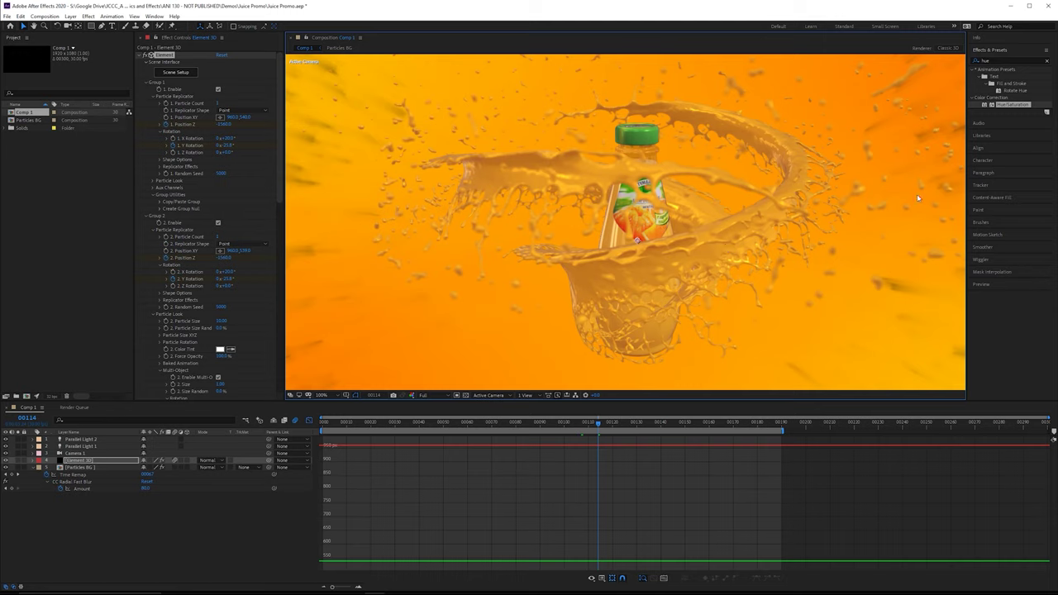
left_click_drag(915, 197, 584, 244)
key("v")
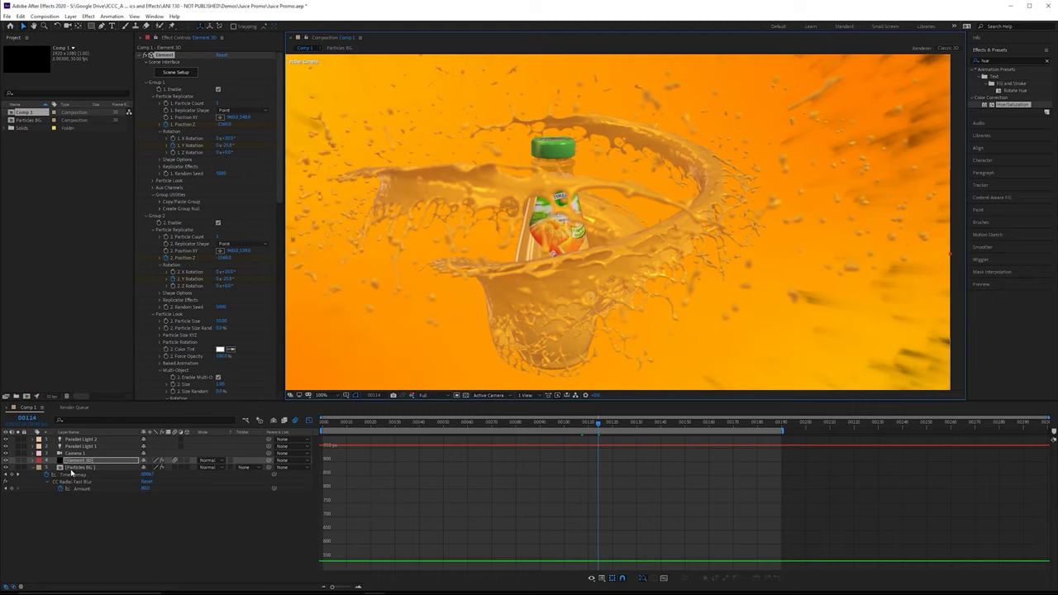
Add a second Curves effect to the Element 3D layer and raise its red channel slightly in the highlights
left_click(69, 469)
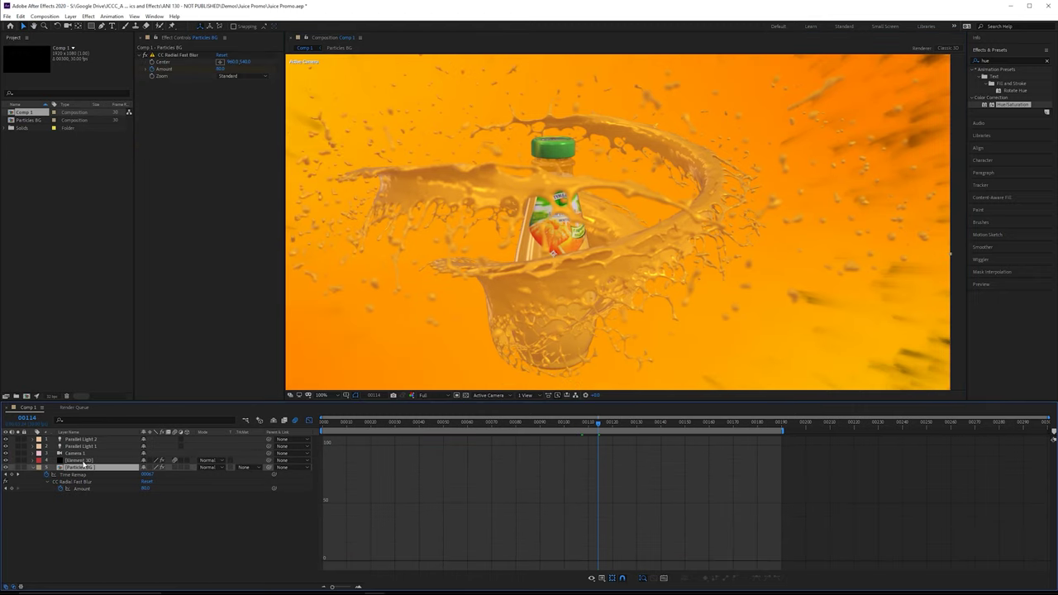
left_click(78, 461)
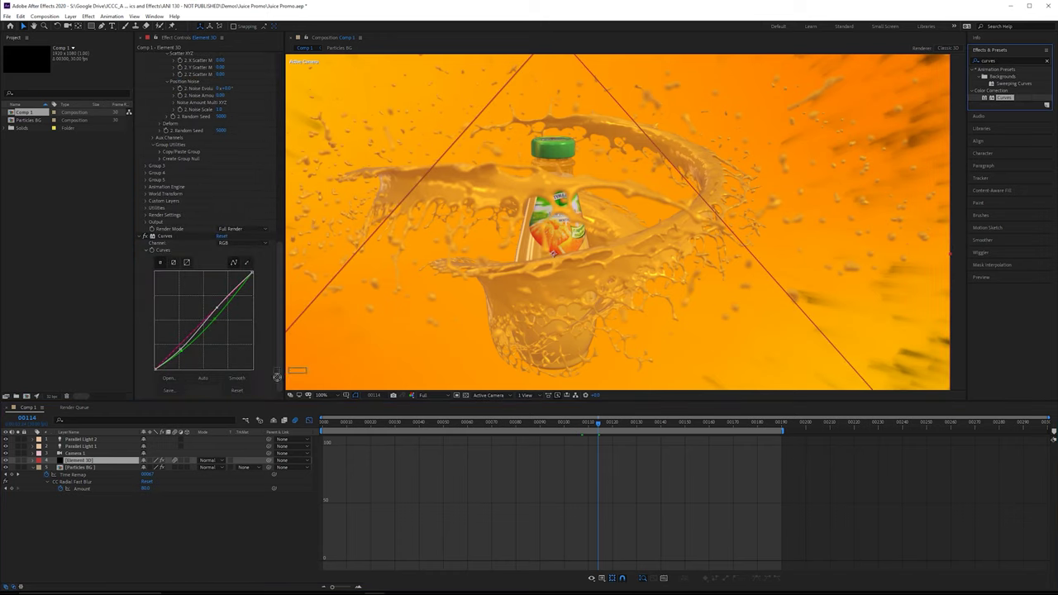
left_click_drag(277, 377, 236, 361)
left_click(240, 243)
left_click(234, 261)
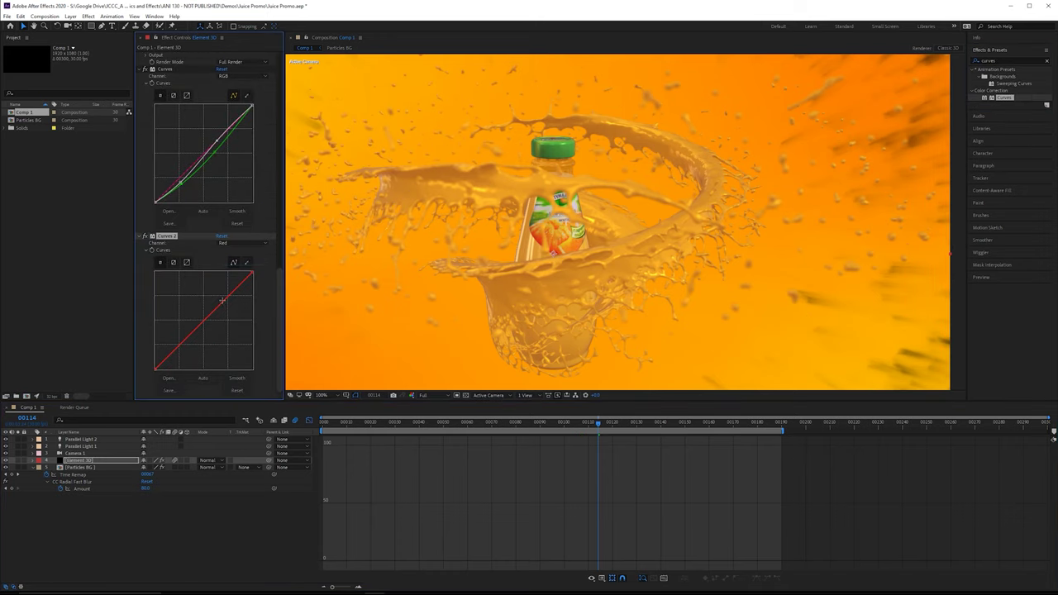
left_click_drag(222, 303, 220, 300)
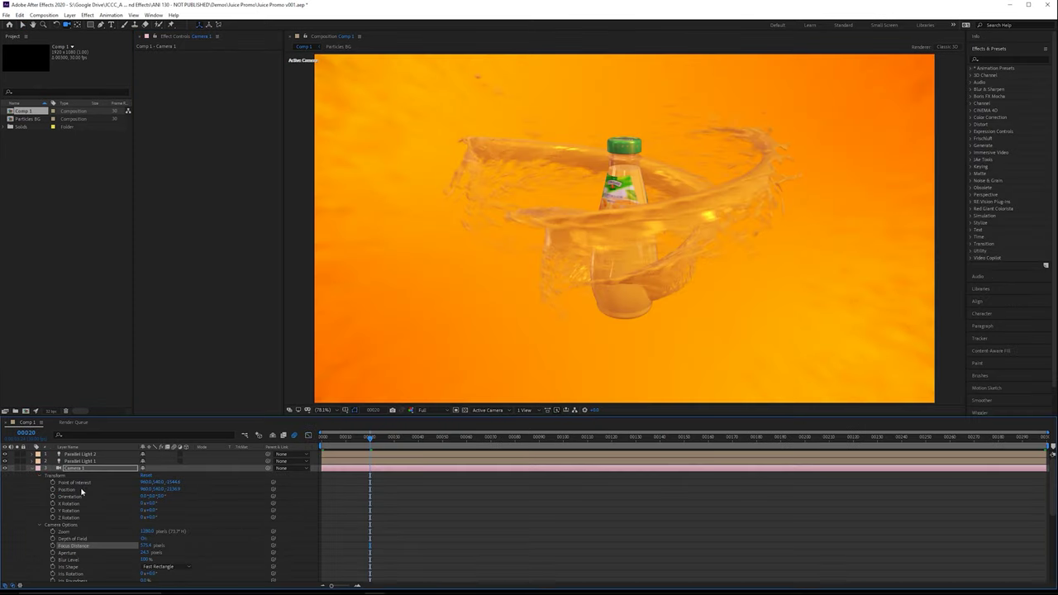
Keyframe Camera 1's Point of Interest, Position and Focus Distance at frame 20, and move the camera close to the bottle at the last frame
left_click(53, 490)
left_click(53, 546)
left_click_drag(843, 437, 1046, 437)
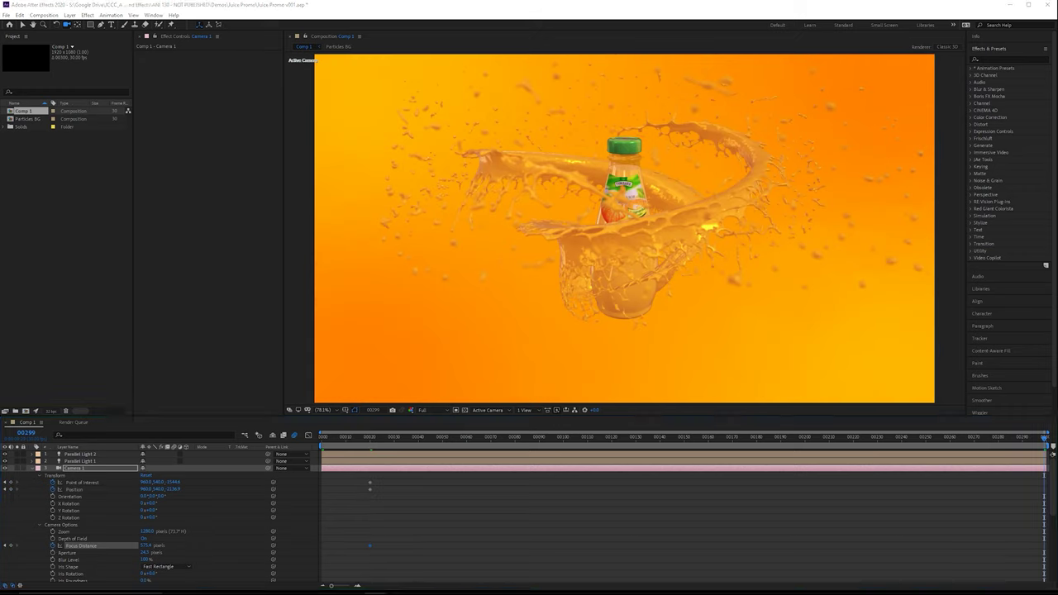
left_click_drag(626, 155, 698, 170)
Using a two-view layout with the Top view, shorten Camera 1's Focus Distance at frame 299 until the bottle label is sharp, then restore one view
left_click(524, 410)
left_click(537, 435)
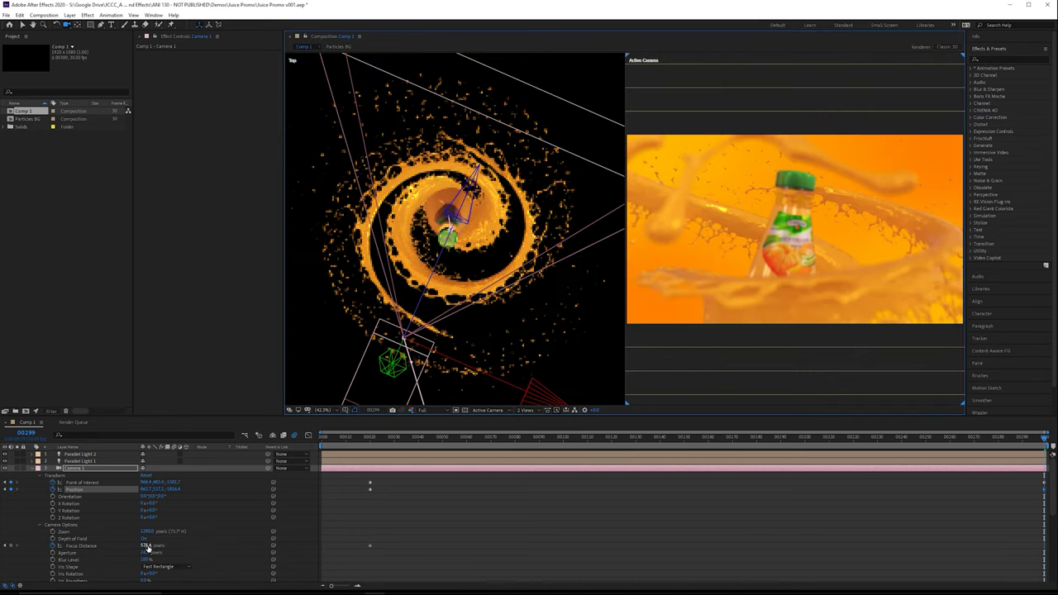
left_click_drag(146, 545, 45, 566)
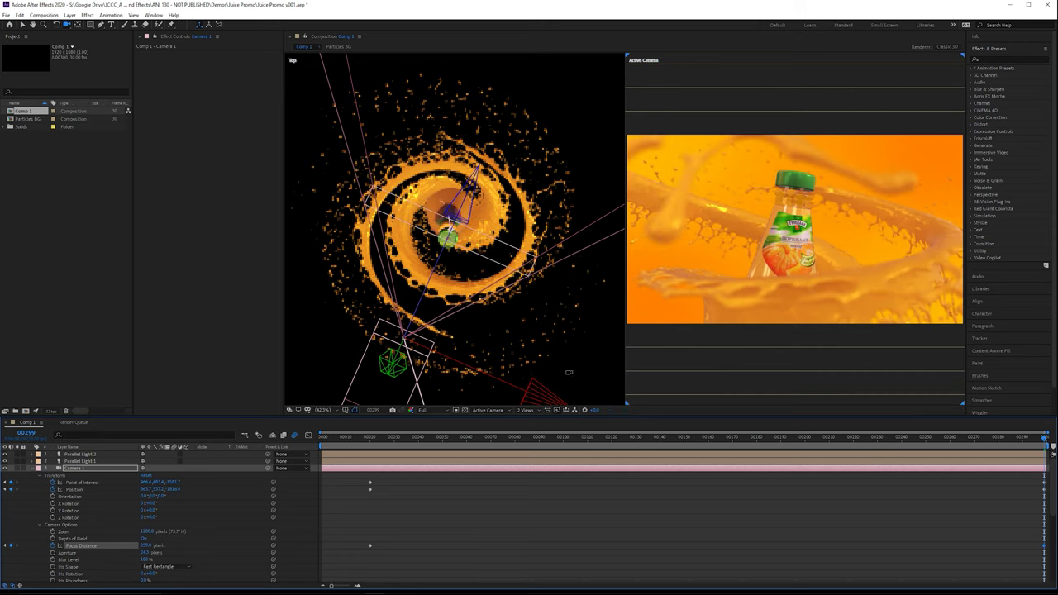
left_click(527, 410)
left_click(538, 423)
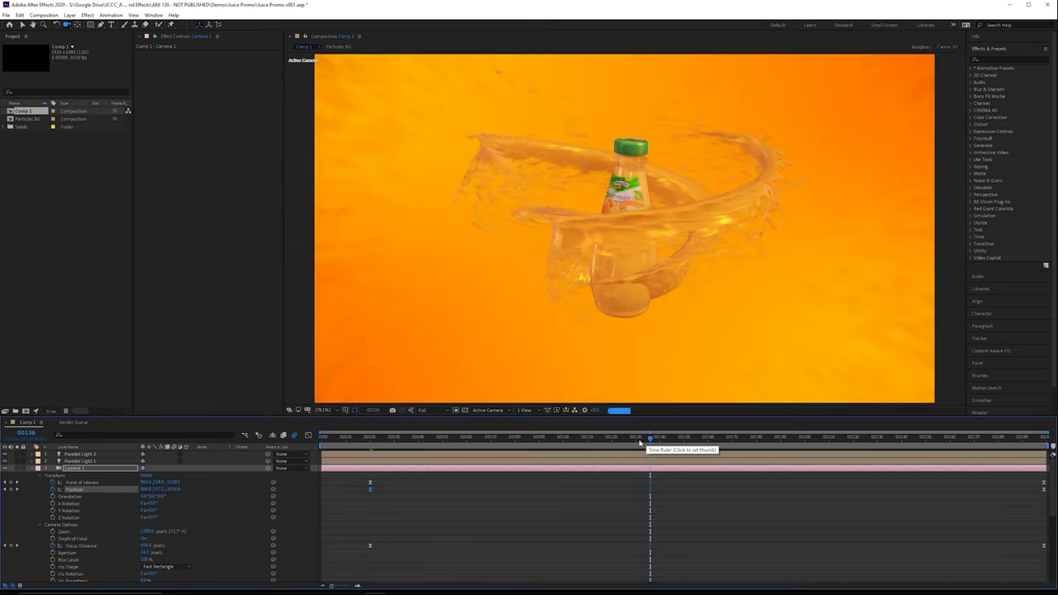
Orbit the camera at frame 130 to look down into the splash, and shift all Camera 1 keyframes to start at frame 0
left_click_drag(646, 440, 635, 441)
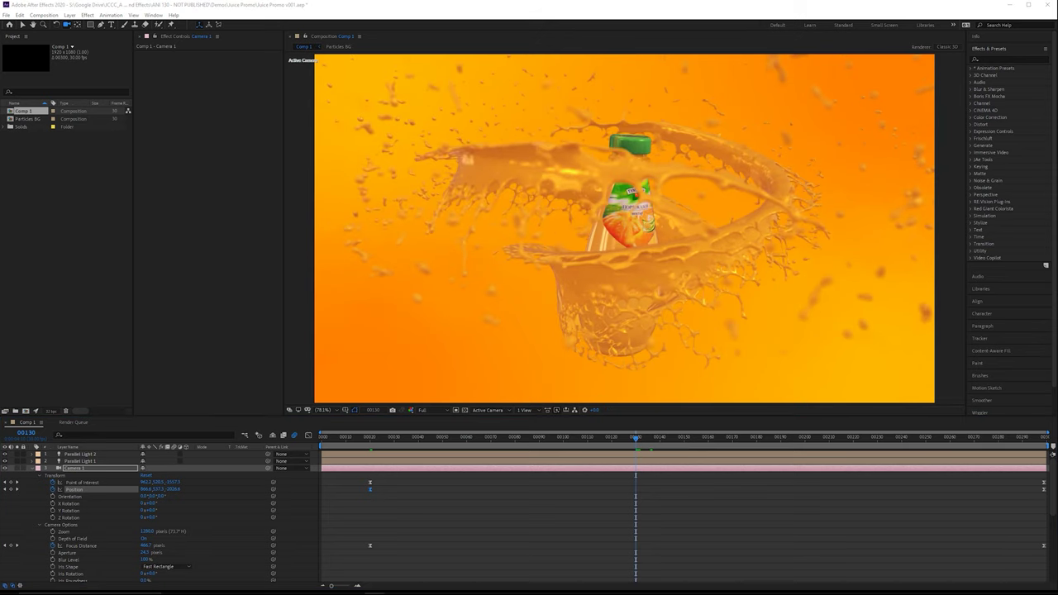
left_click_drag(636, 174, 638, 154)
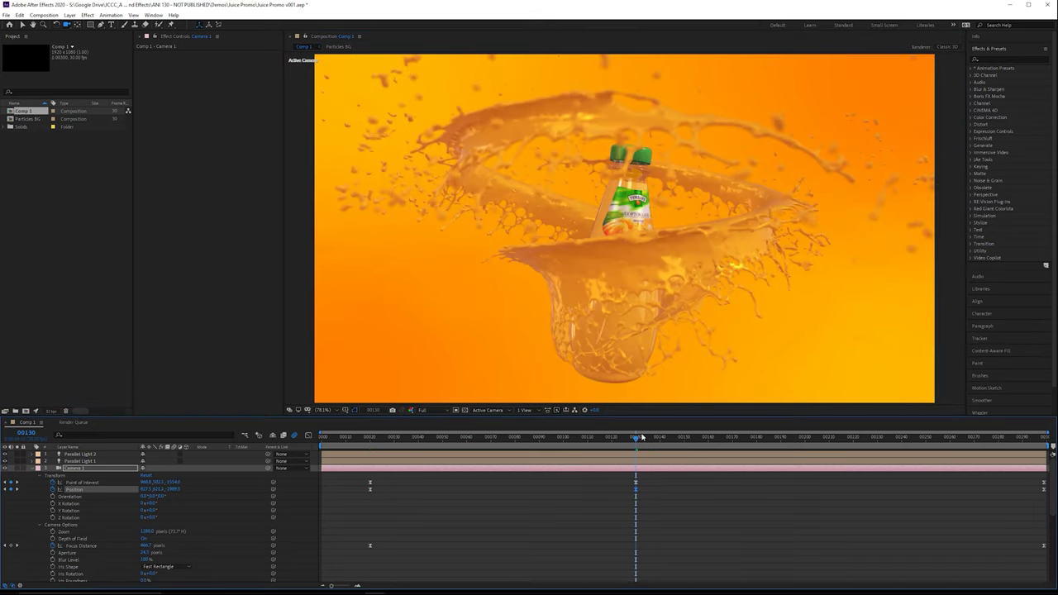
left_click_drag(363, 477, 1049, 576)
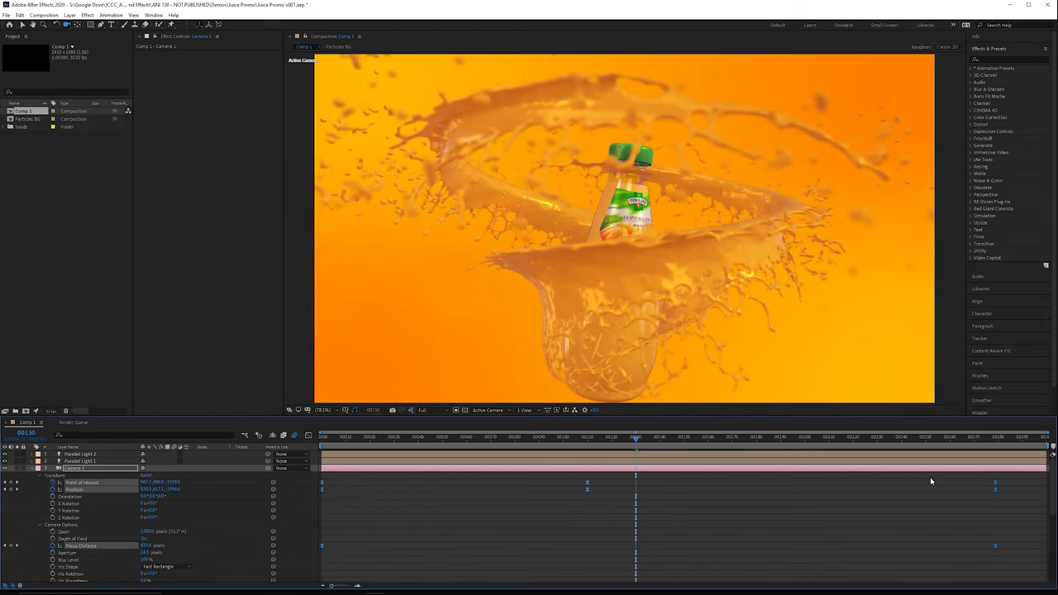